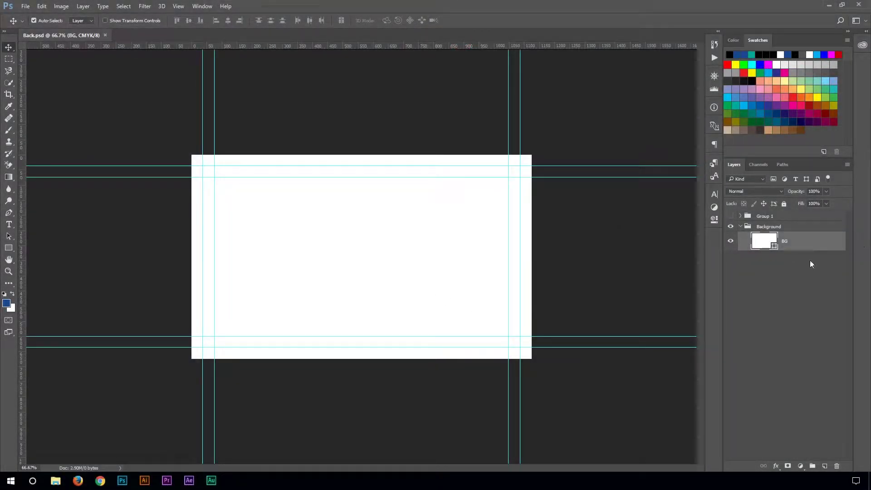
# Step: Set the BG fill layer colour to deep red, RGB 159, 0, 40
pyautogui.doubleClick(775, 246)
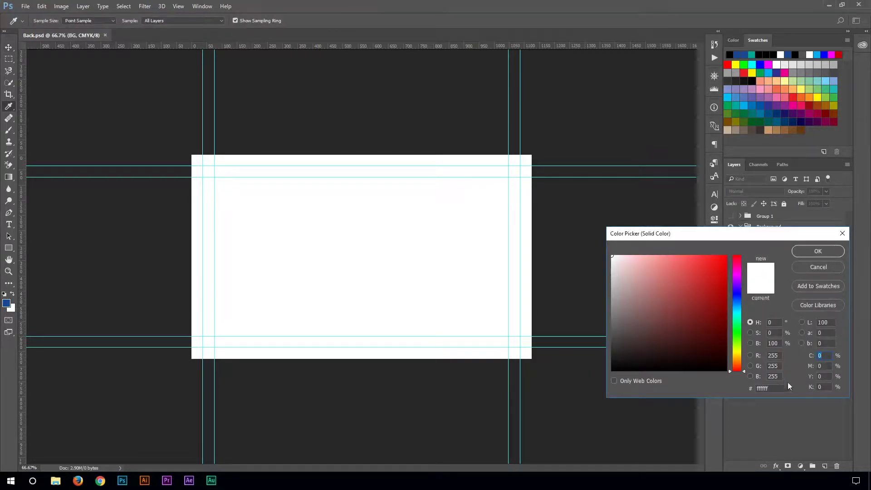
pyautogui.doubleClick(769, 355)
pyautogui.write('159')
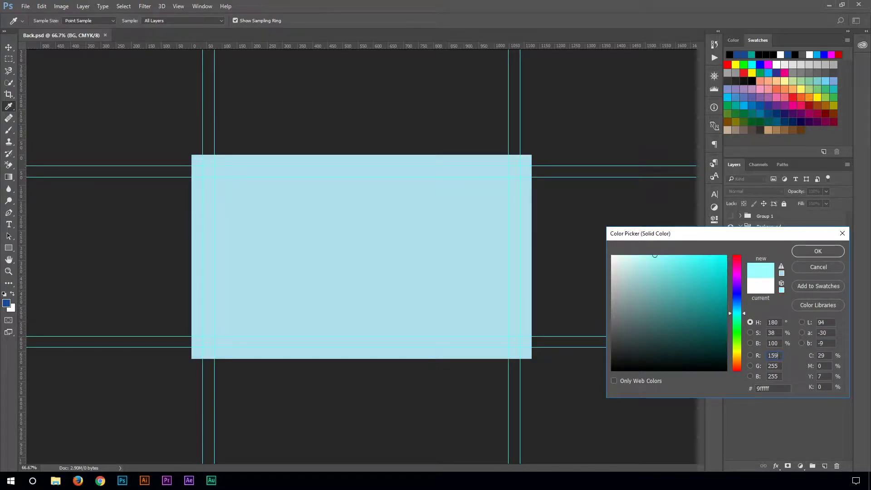
pyautogui.doubleClick(775, 366)
pyautogui.write('0')
pyautogui.press('Tab')
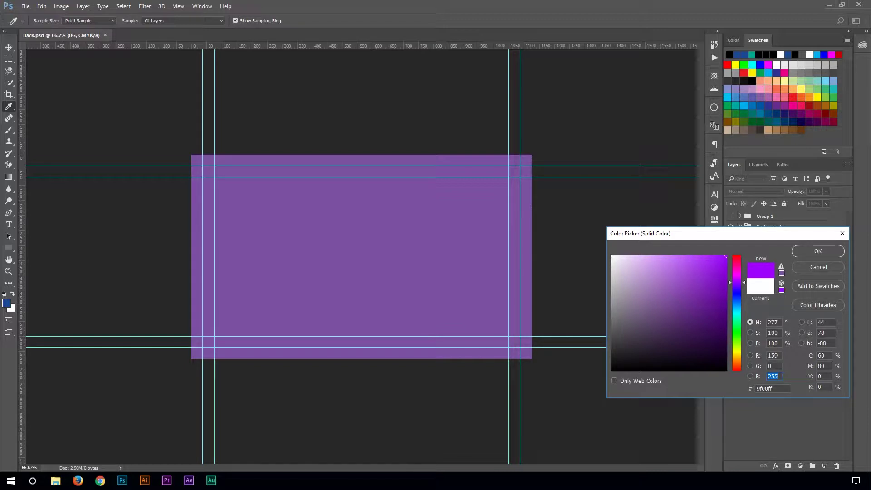
pyautogui.write('40')
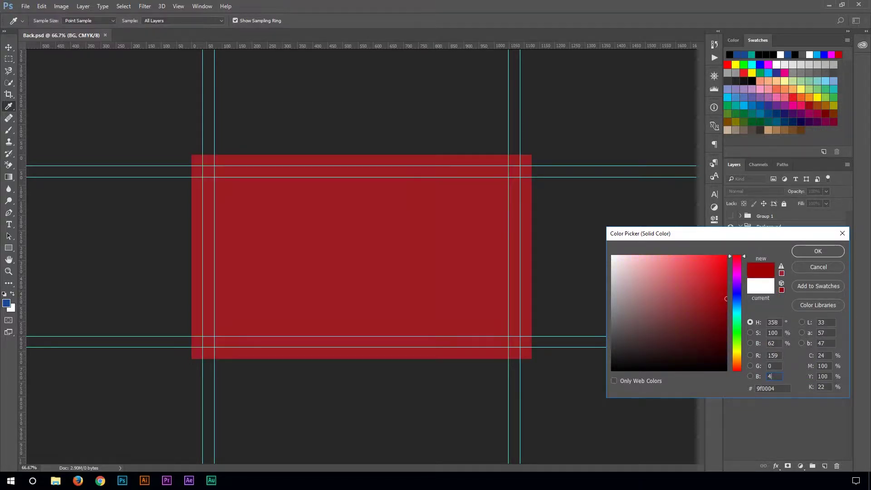
pyautogui.press('Return')
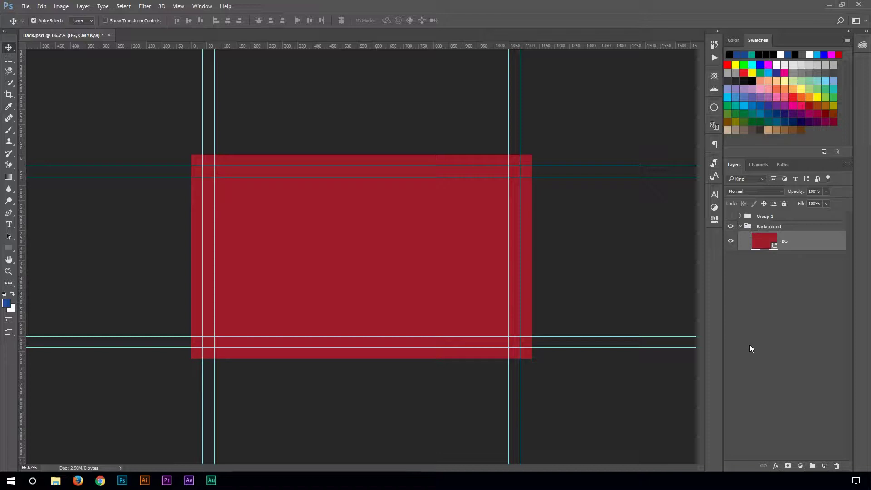
# Step: Draw a wide rectangle across the lower card and fill it dark grey RGB 50, 50, 50
pyautogui.click(11, 248)
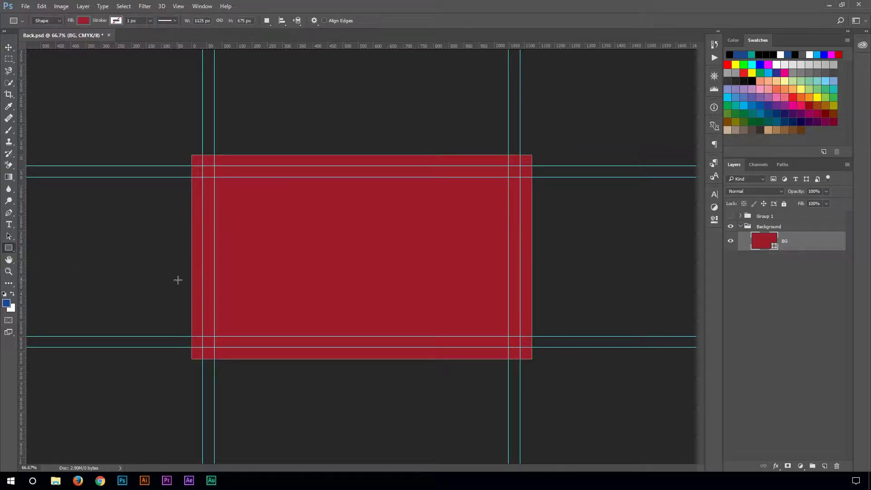
pyautogui.moveTo(183, 280); pyautogui.dragTo(547, 312)
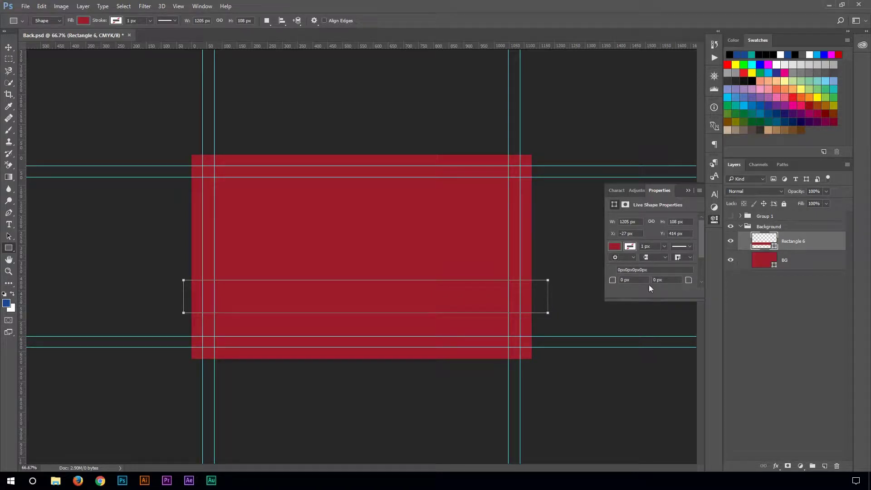
pyautogui.click(689, 190)
pyautogui.doubleClick(775, 249)
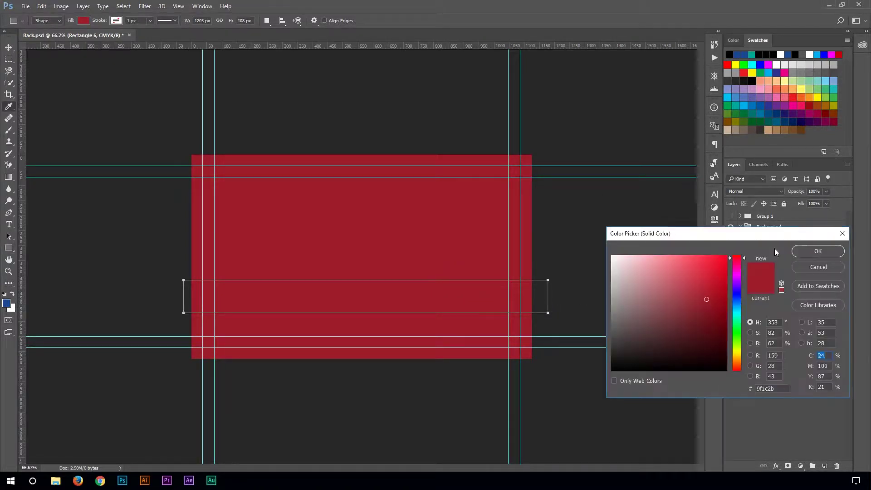
pyautogui.moveTo(781, 355); pyautogui.dragTo(765, 358)
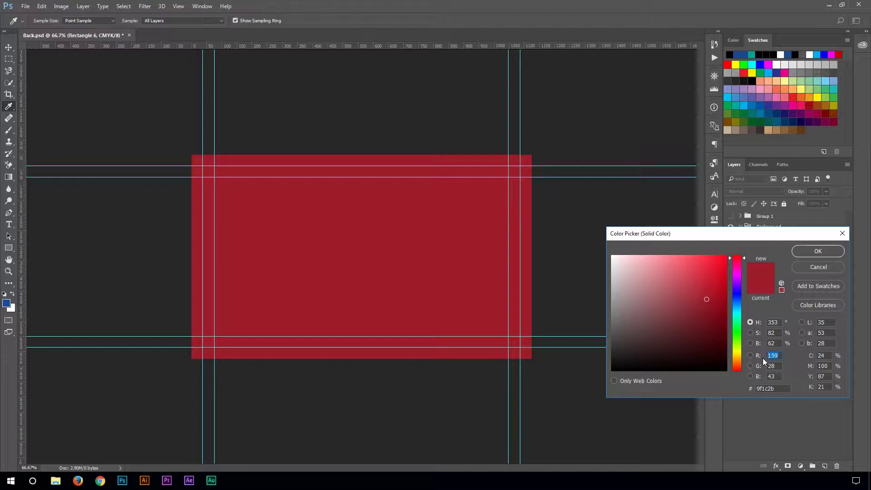
pyautogui.write('50')
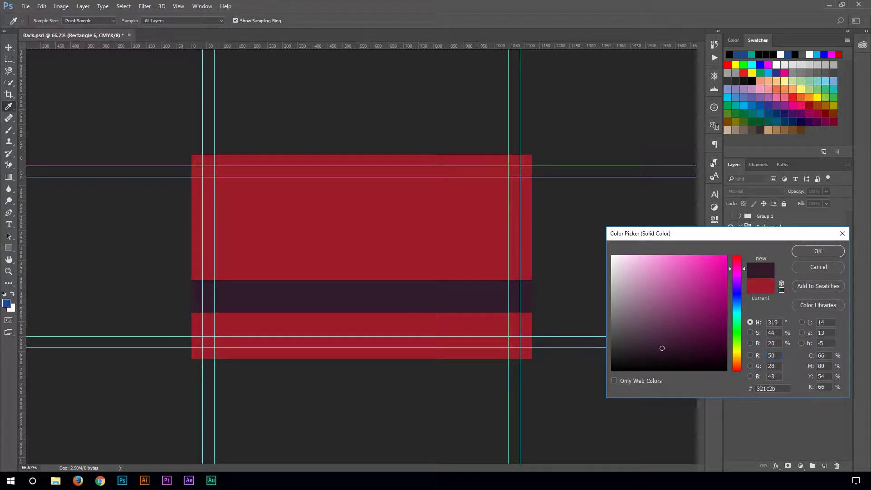
pyautogui.press('Tab')
pyautogui.write('50')
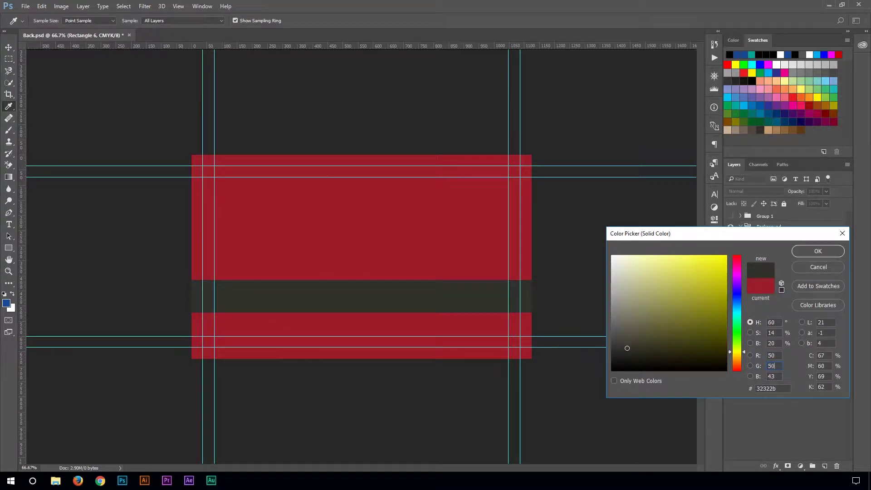
pyautogui.press('Tab')
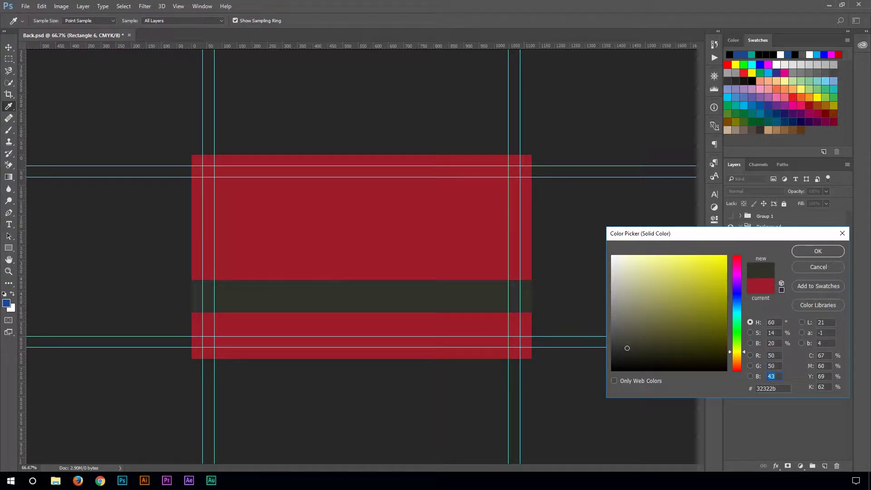
pyautogui.write('50')
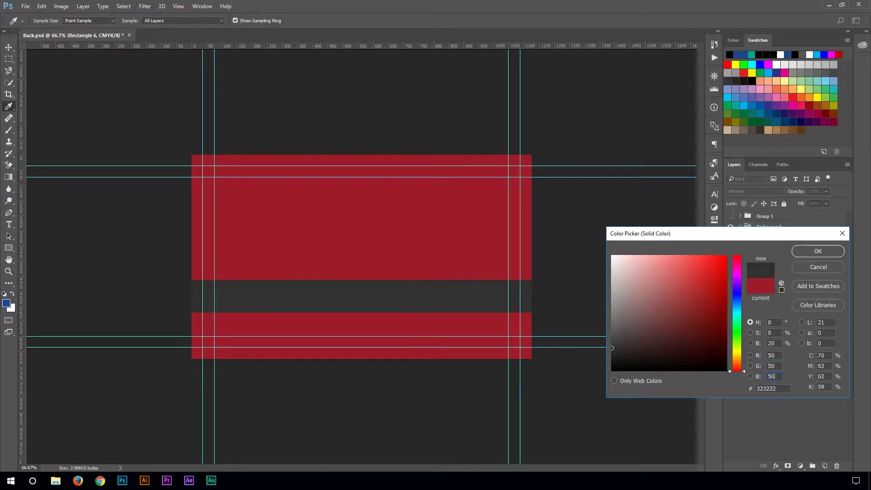
pyautogui.press('Return')
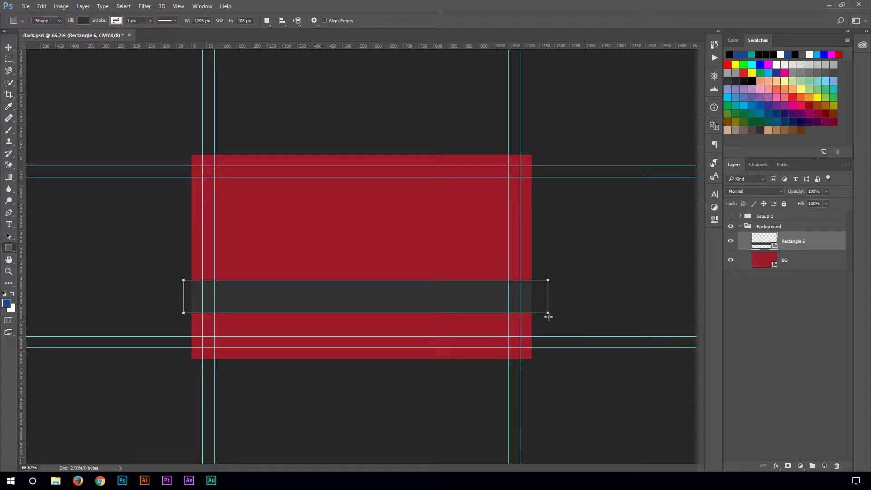
# Step: Resize the band so its ends meet the card's left and right edges
pyautogui.hotkey('ctrl', 't')
pyautogui.moveTo(547, 297); pyautogui.dragTo(531, 296)
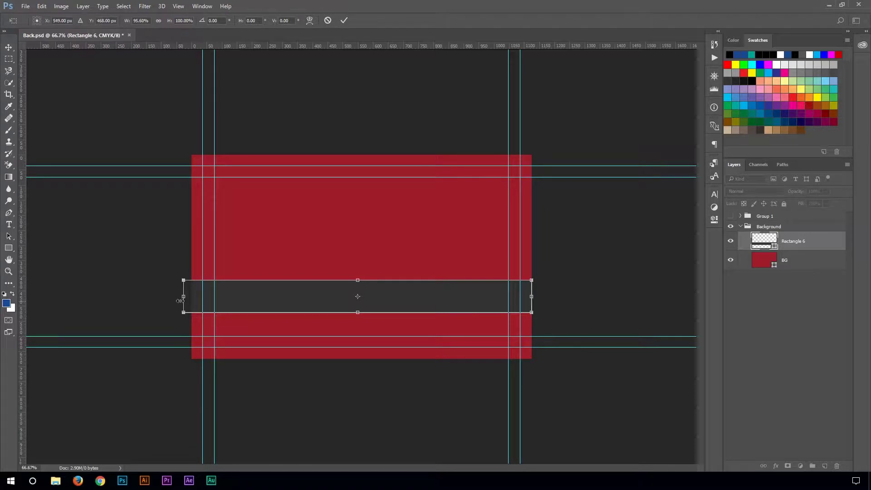
pyautogui.moveTo(184, 297); pyautogui.dragTo(189, 299)
pyautogui.click(343, 20)
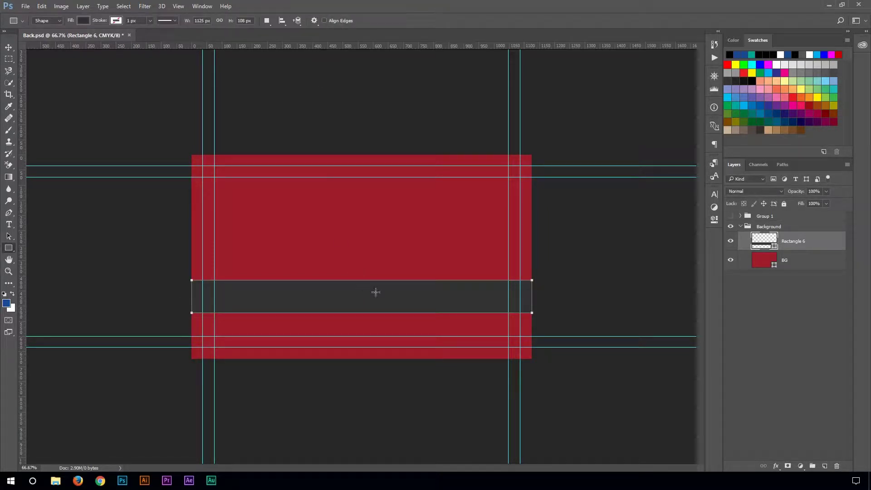
pyautogui.click(761, 299)
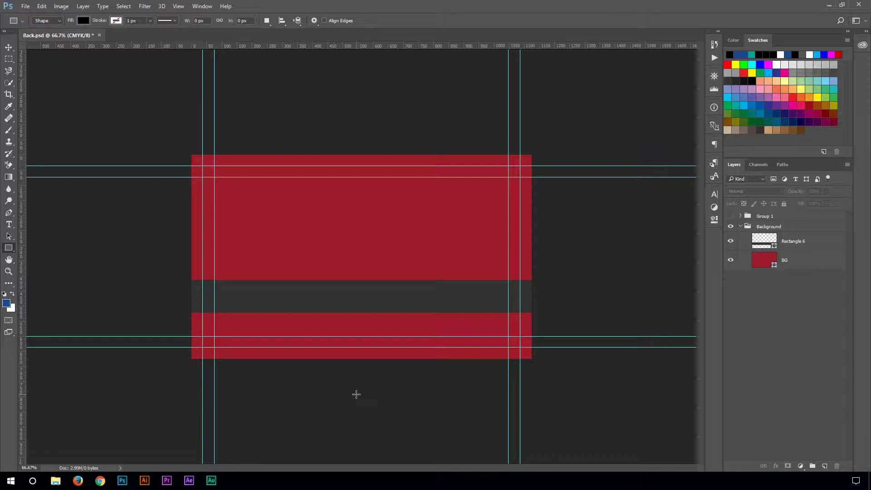
# Step: Trace a four-point Pen path with a slanted right edge, then convert it to a selection
pyautogui.click(10, 215)
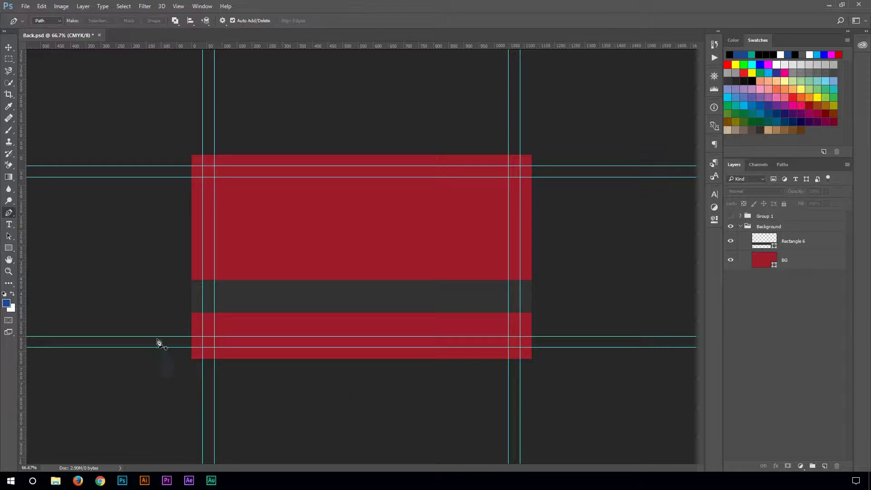
pyautogui.click(187, 365)
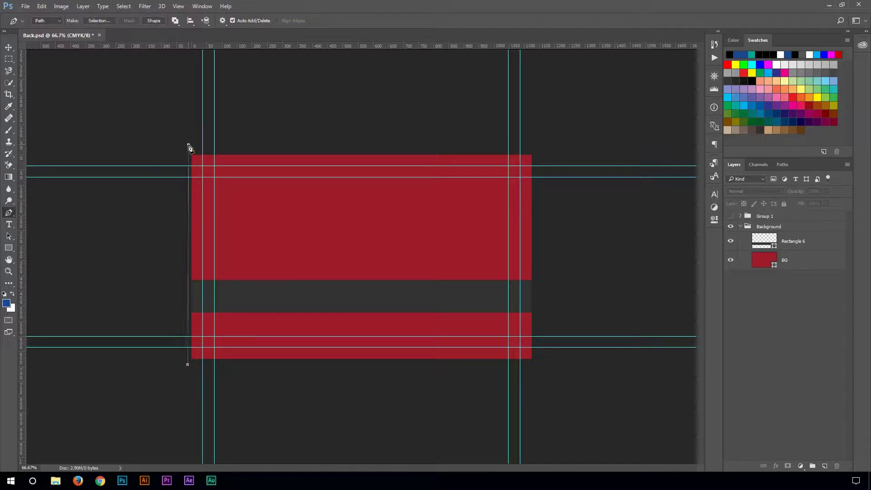
pyautogui.click(380, 144)
pyautogui.click(260, 364)
pyautogui.click(188, 368)
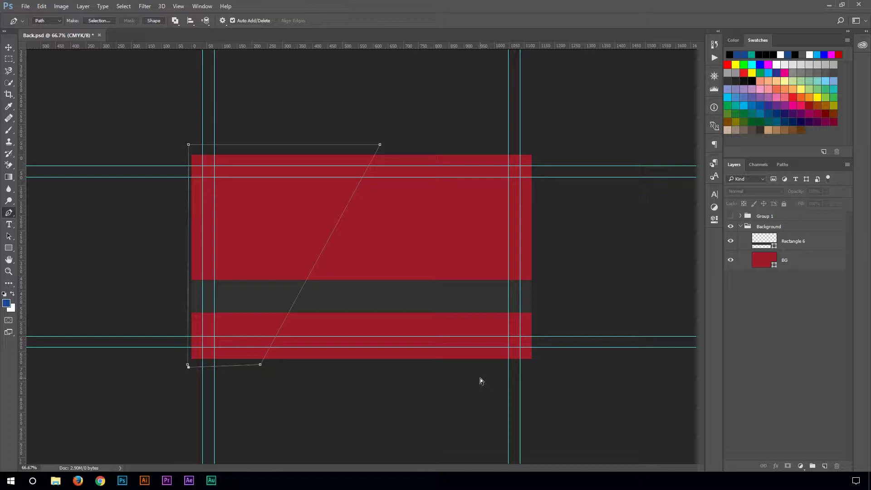
pyautogui.hotkey('ctrl', 'Return')
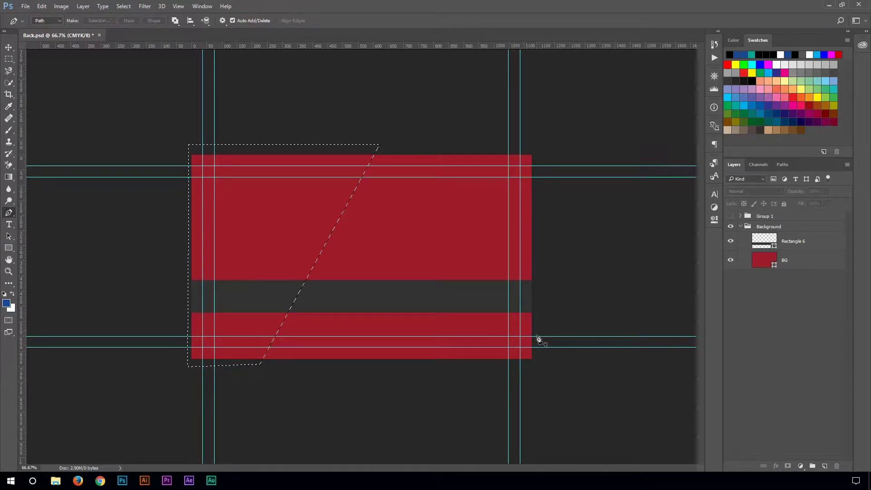
pyautogui.click(6, 305)
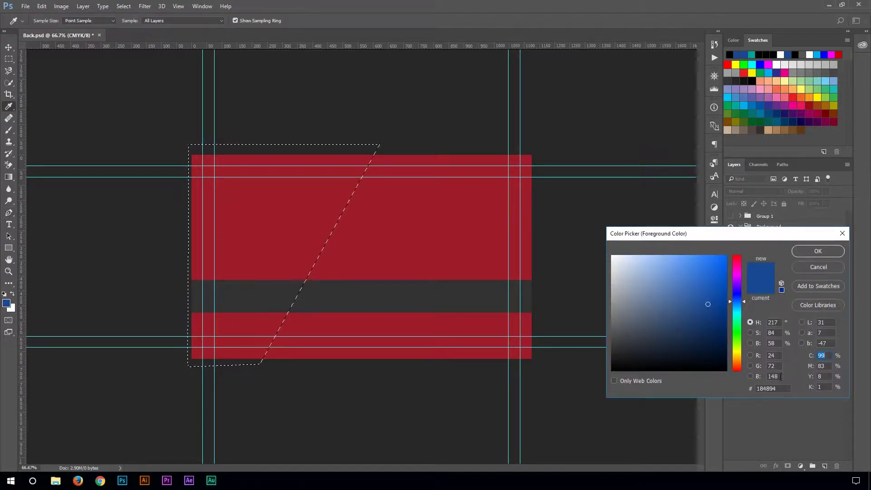
# Step: Set the foreground colour to dark grey RGB 54, 54, 54
pyautogui.click(774, 344)
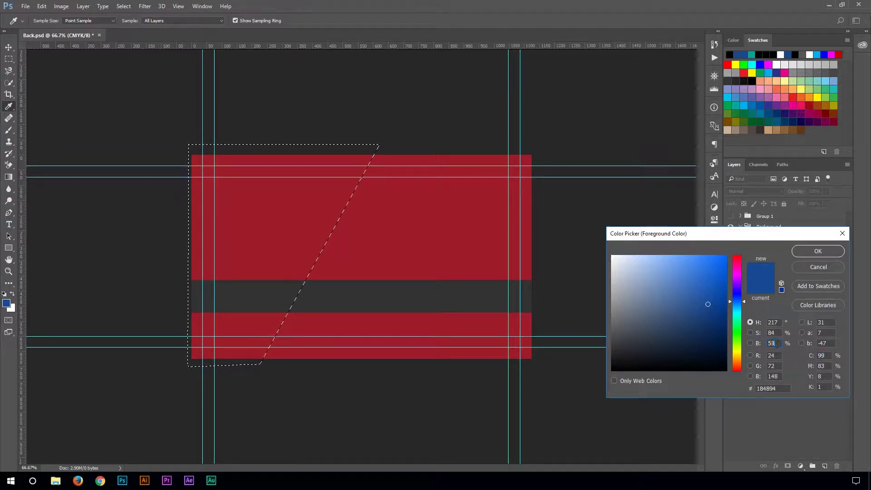
pyautogui.click(774, 356)
pyautogui.write('54')
pyautogui.press('Tab')
pyautogui.write('54')
pyautogui.press('Tab')
pyautogui.write('54')
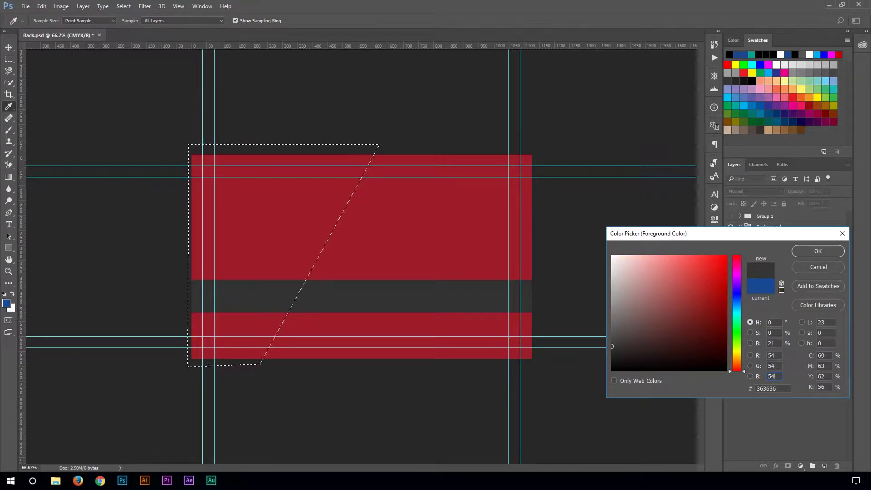
pyautogui.press('Return')
pyautogui.press('p')
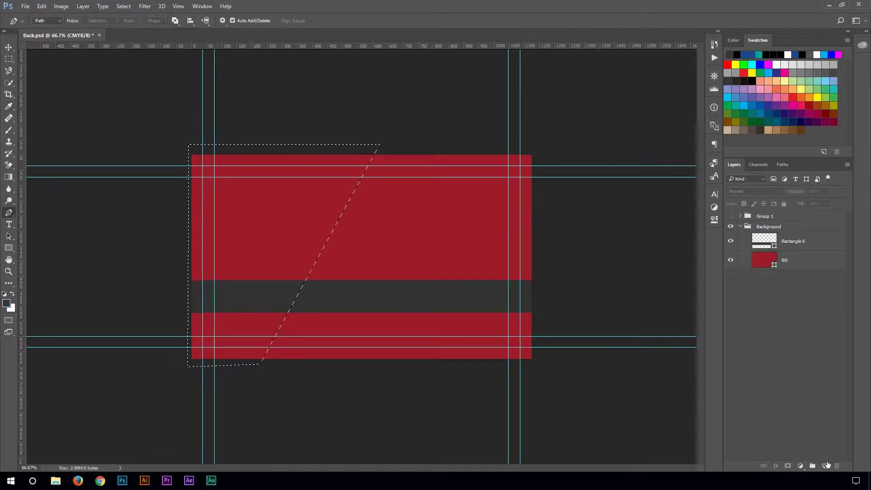
# Step: Fill the selection with dark grey on a new layer and deselect
pyautogui.click(825, 465)
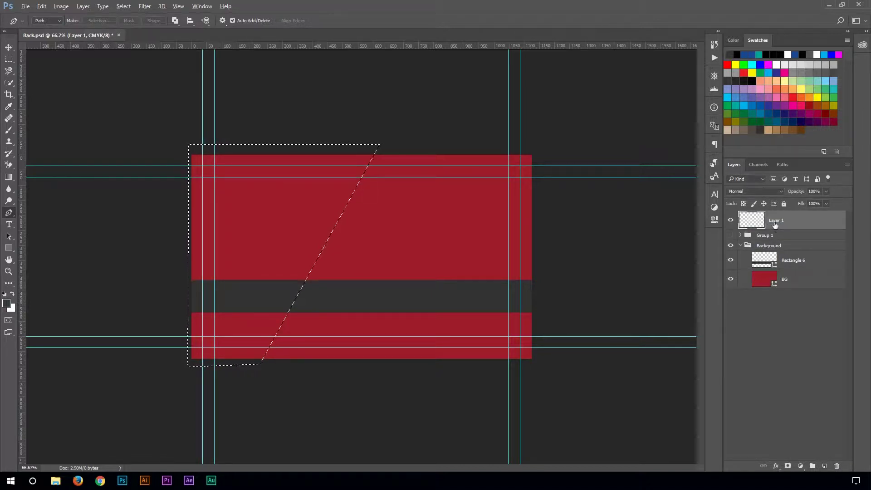
pyautogui.hotkey('alt', 'BackSpace')
pyautogui.hotkey('ctrl', 'd')
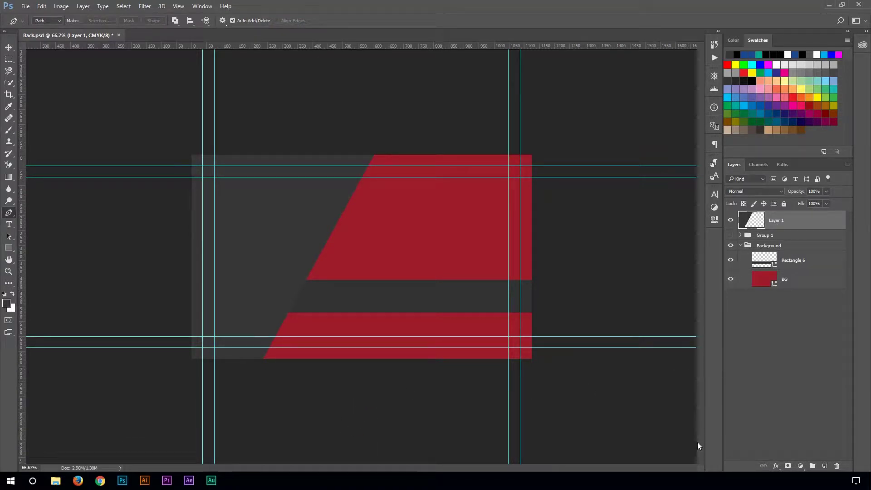
# Step: Add a drop shadow to Layer 1 with roughly distance 10, spread 12 and size 10
pyautogui.click(776, 466)
pyautogui.click(796, 459)
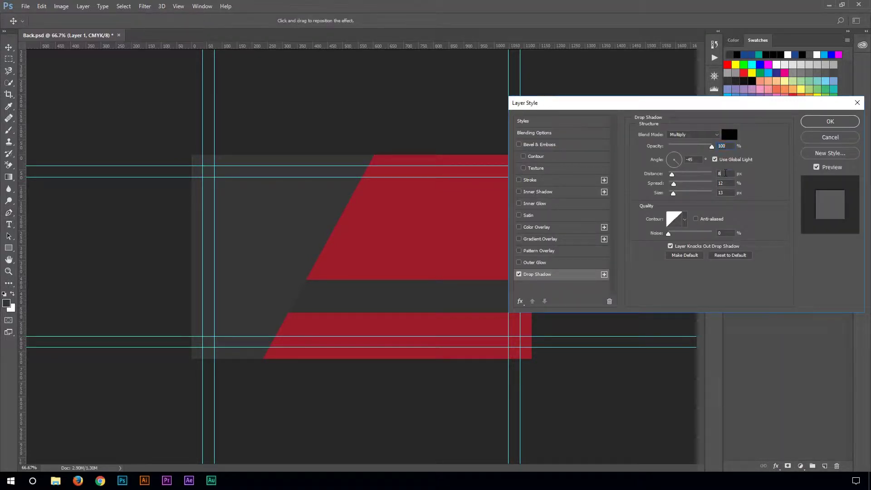
pyautogui.moveTo(321, 213)
pyautogui.mouseDown()
pyautogui.moveTo(332, 220)
pyautogui.moveTo(325, 208)
pyautogui.mouseUp()
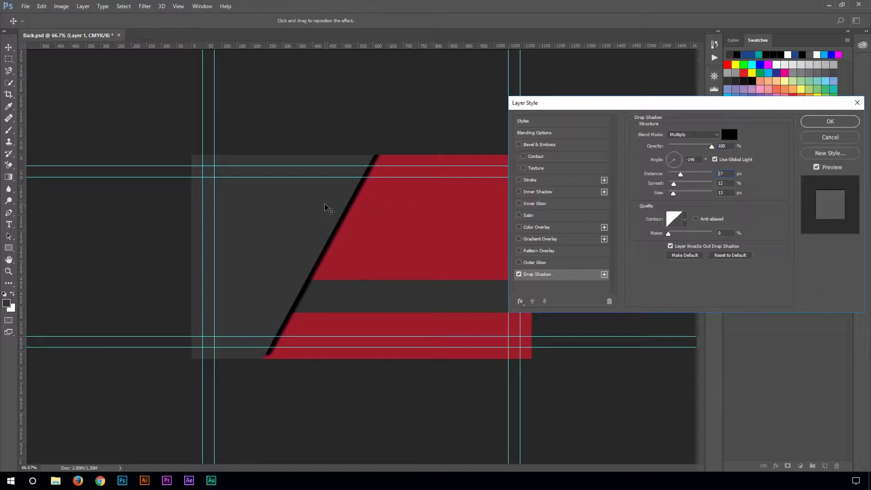
pyautogui.moveTo(325, 208); pyautogui.dragTo(320, 210)
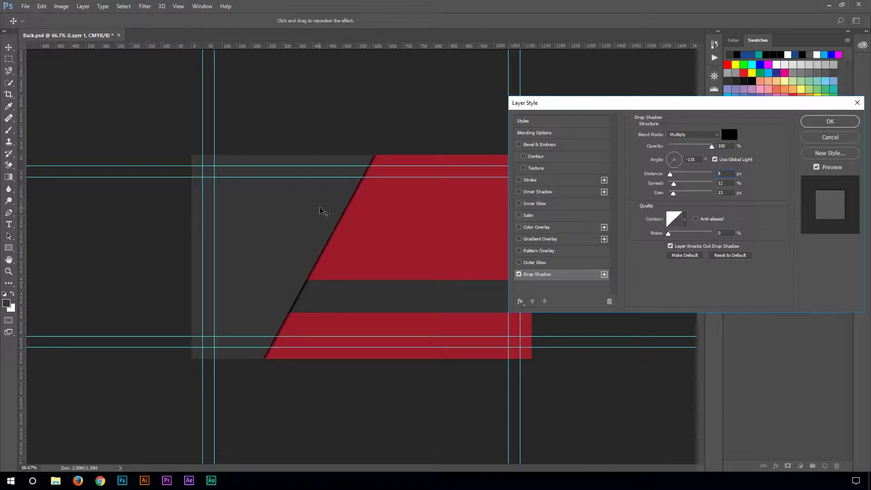
pyautogui.press('Up')
pyautogui.press('Up')
pyautogui.press('Up')
pyautogui.click(721, 174)
pyautogui.press('Up')
pyautogui.press('Up')
pyautogui.press('Up')
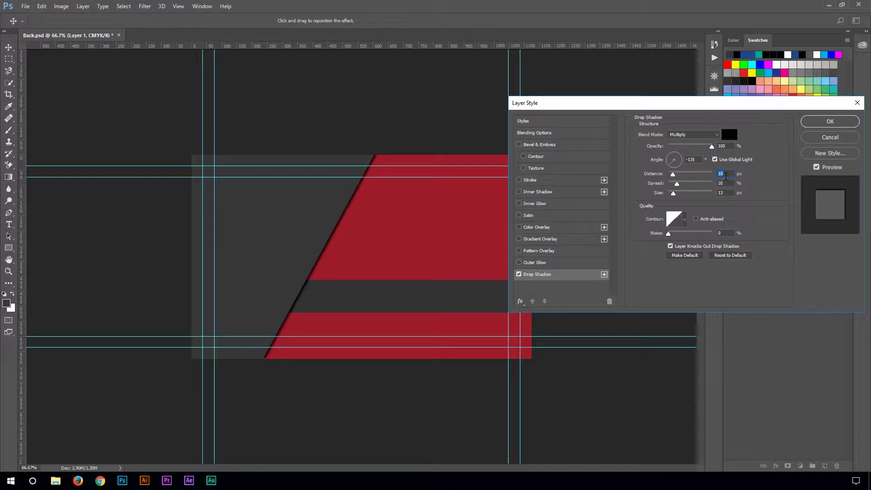
pyautogui.click(728, 191)
pyautogui.press('Down')
pyautogui.press('Down')
pyautogui.press('Down')
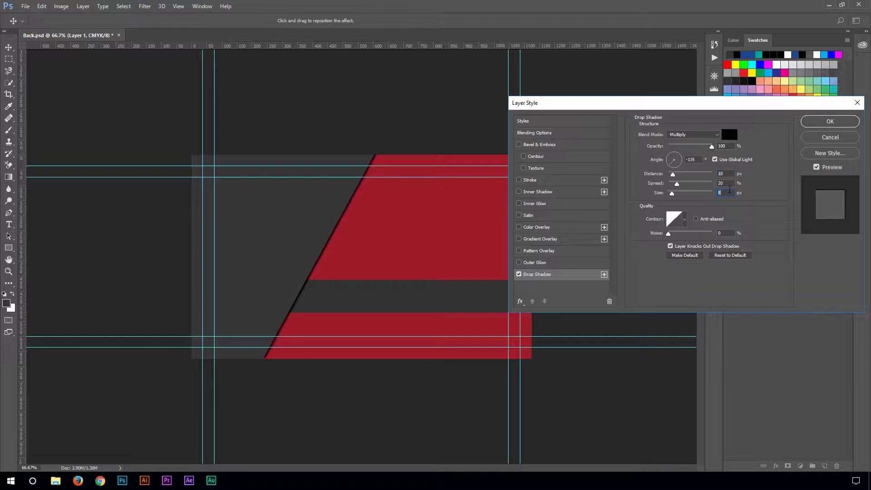
pyautogui.click(729, 184)
pyautogui.press('Down')
pyautogui.press('Down')
pyautogui.press('Down')
pyautogui.press('Down')
pyautogui.press('Down')
pyautogui.press('Down')
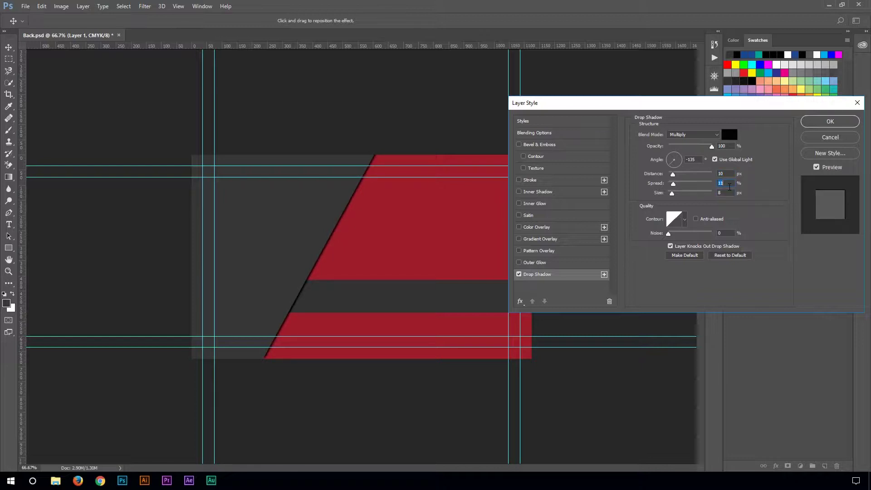
pyautogui.press('Down')
pyautogui.press('Up')
# Step: Rotate the drop shadow angle to 175° and accept the style
pyautogui.moveTo(671, 168)
pyautogui.mouseDown()
pyautogui.moveTo(670, 148)
pyautogui.moveTo(672, 165)
pyautogui.mouseUp()
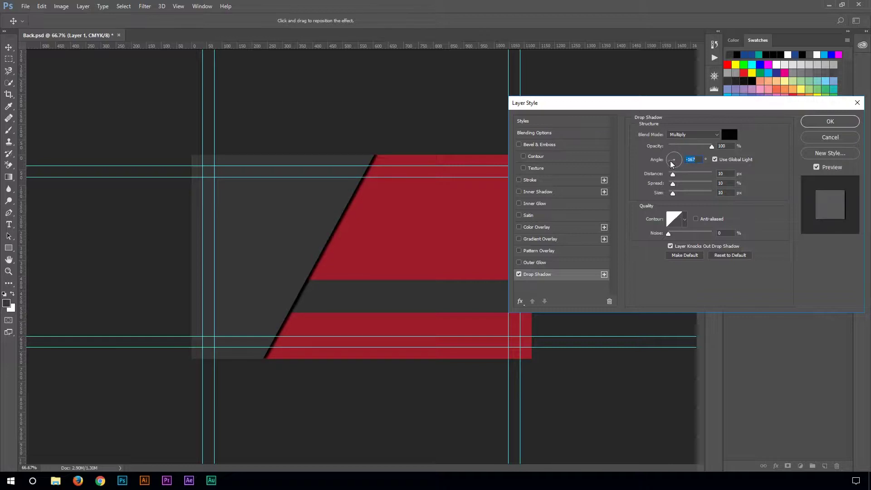
pyautogui.moveTo(673, 164); pyautogui.dragTo(673, 181)
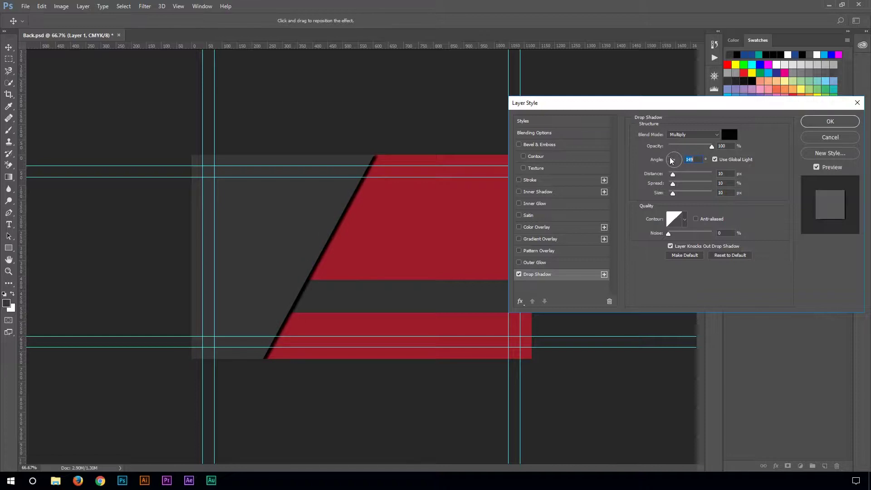
pyautogui.moveTo(669, 161); pyautogui.dragTo(669, 161)
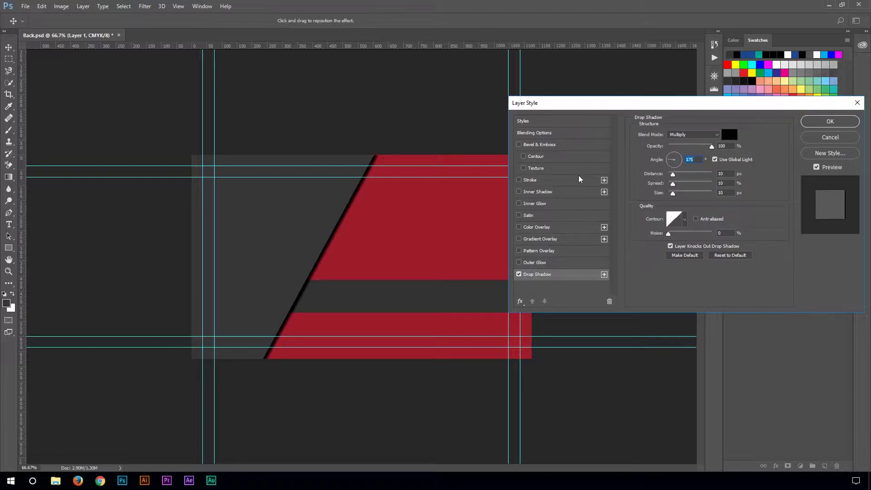
pyautogui.click(839, 121)
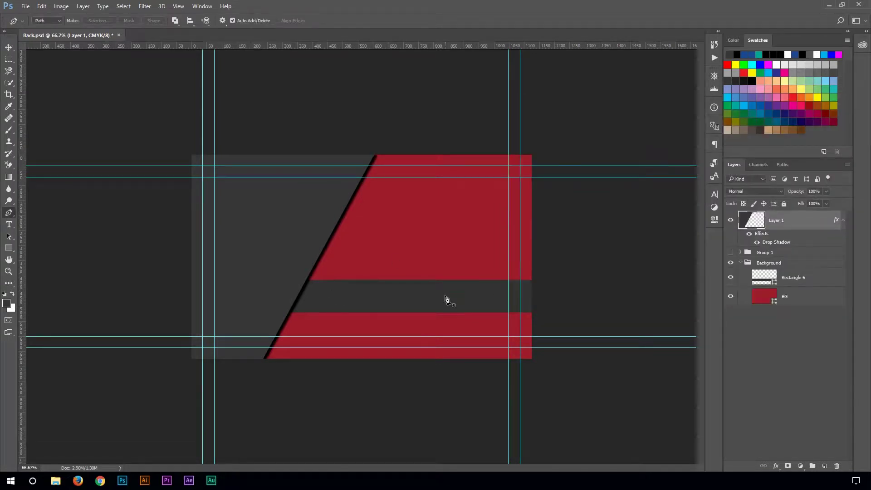
# Step: Refine the drop shadow to distance 6, spread 6 and size 6
pyautogui.doubleClick(778, 245)
pyautogui.write('6')
pyautogui.doubleClick(731, 182)
pyautogui.write('6')
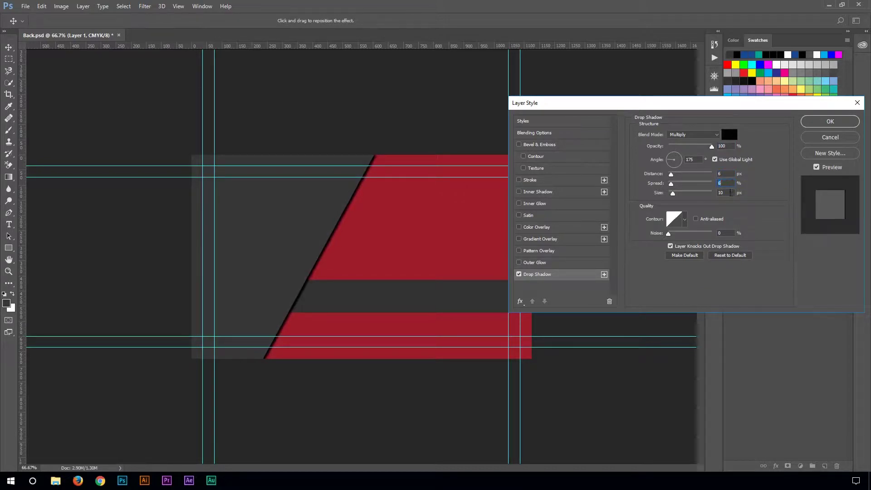
pyautogui.press('Down')
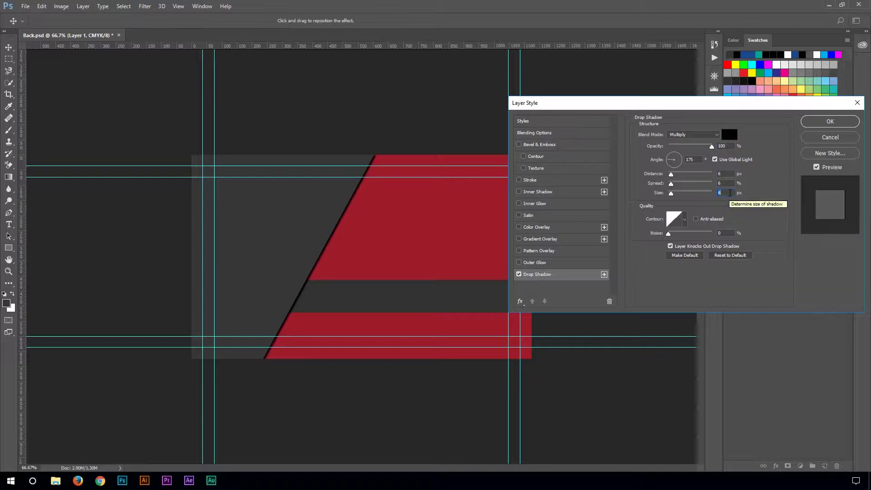
pyautogui.click(820, 121)
pyautogui.press('p')
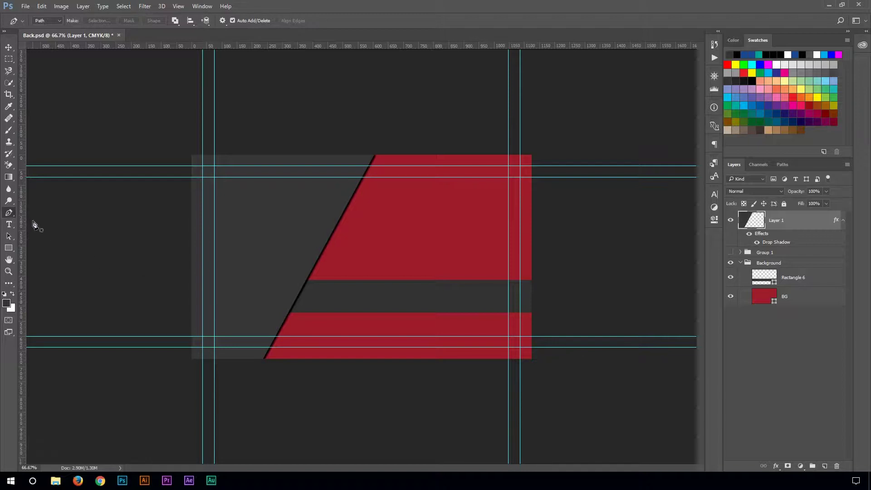
pyautogui.click(9, 224)
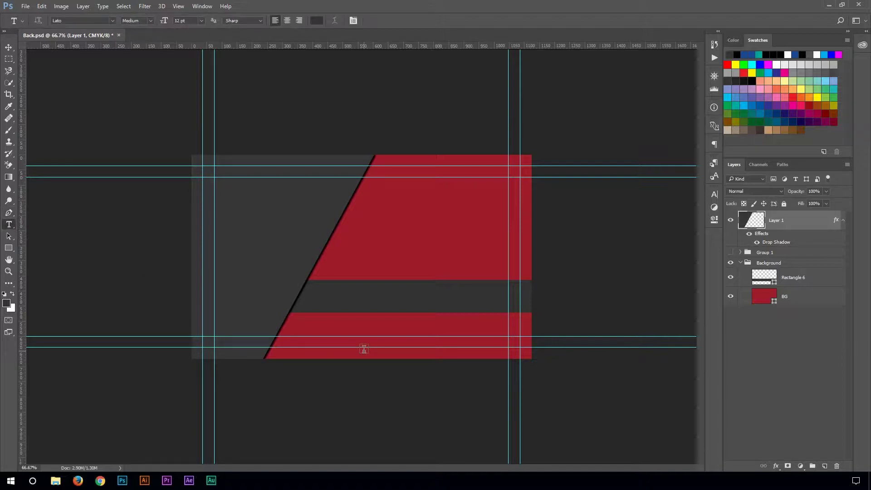
# Step: Choose a light near-white grey as the colour for new text
pyautogui.click(802, 347)
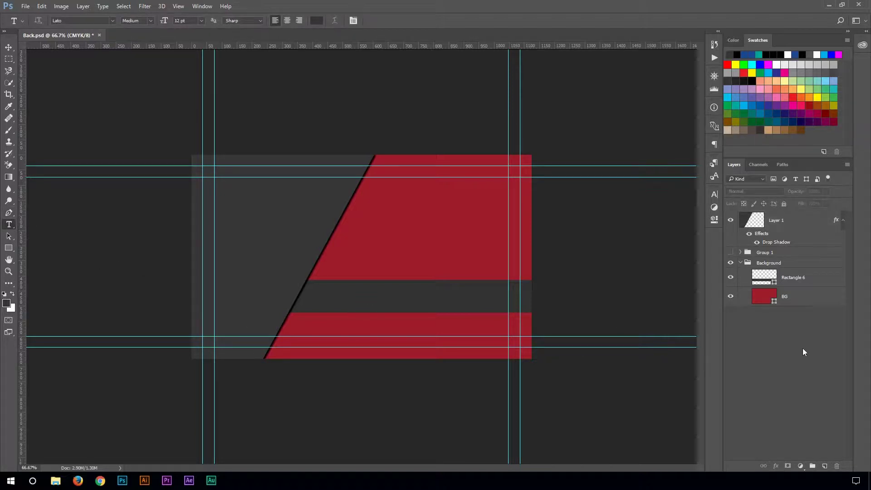
pyautogui.click(334, 301)
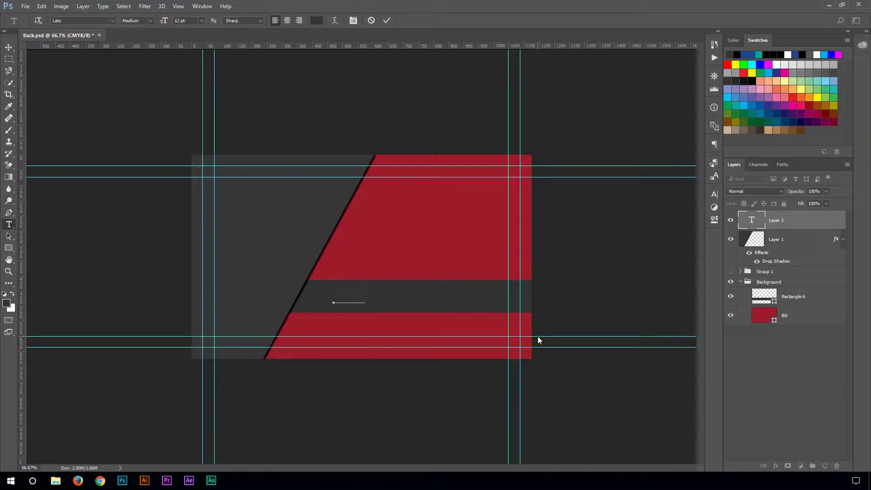
pyautogui.hotkey('ctrl', 'z')
pyautogui.click(317, 20)
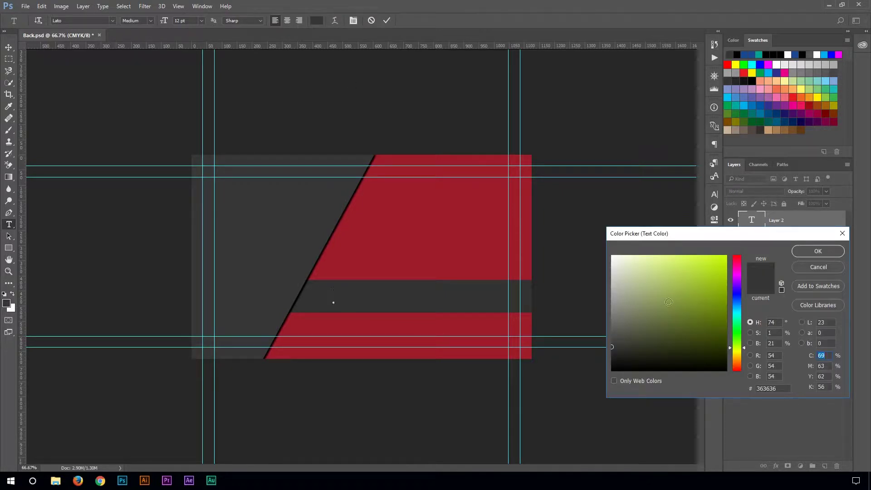
pyautogui.click(835, 65)
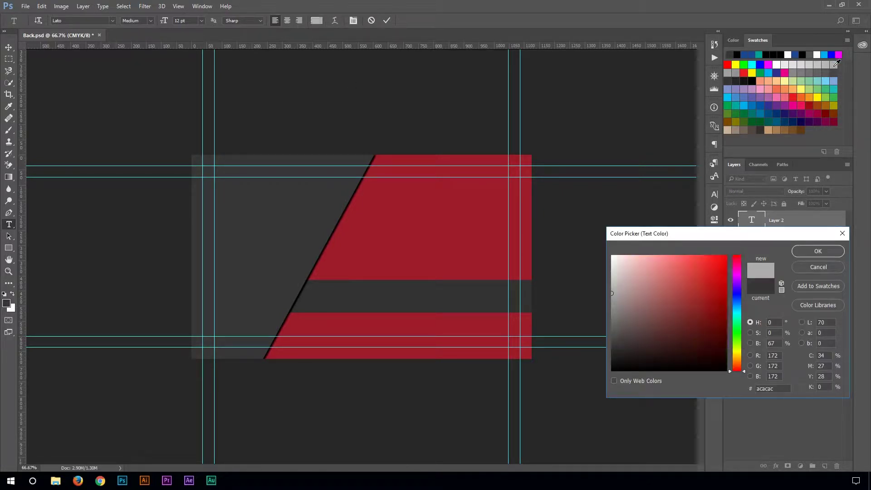
pyautogui.click(790, 65)
pyautogui.click(819, 251)
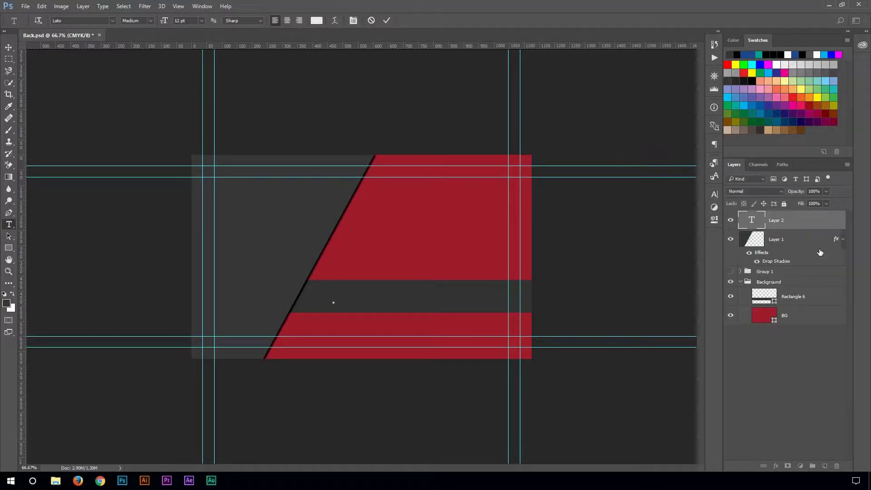
pyautogui.write('www')
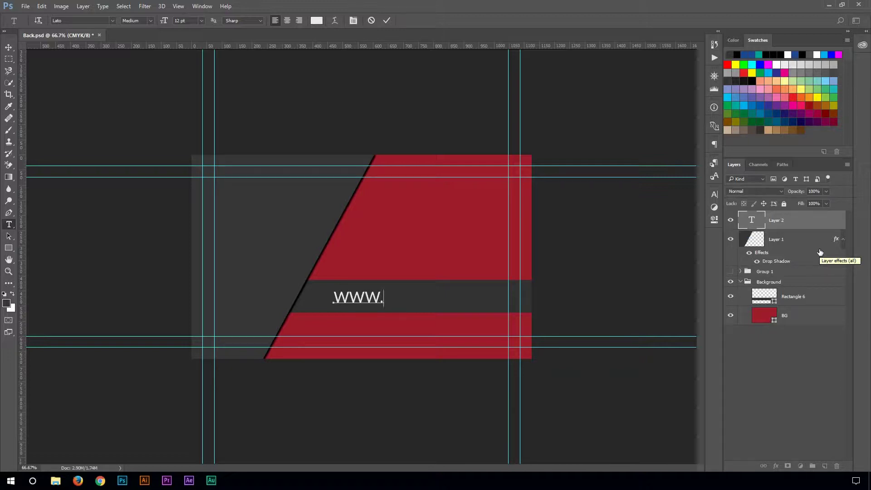
pyautogui.write('creative')
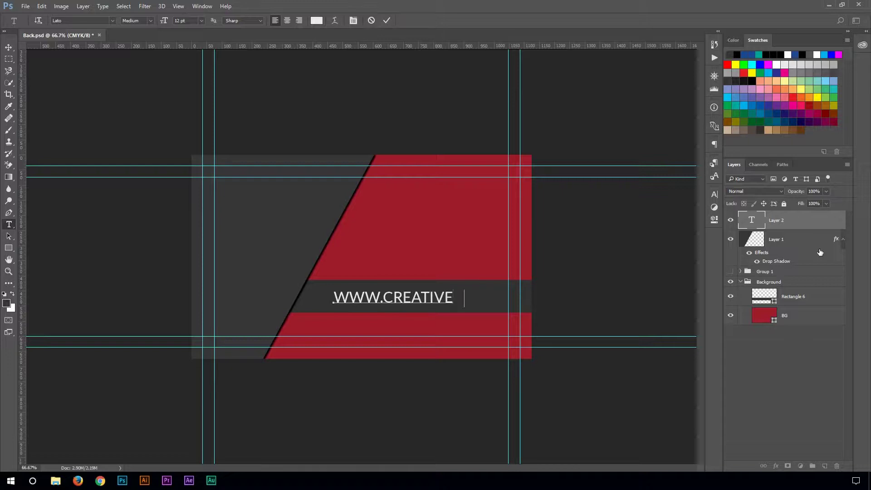
pyautogui.write('design')
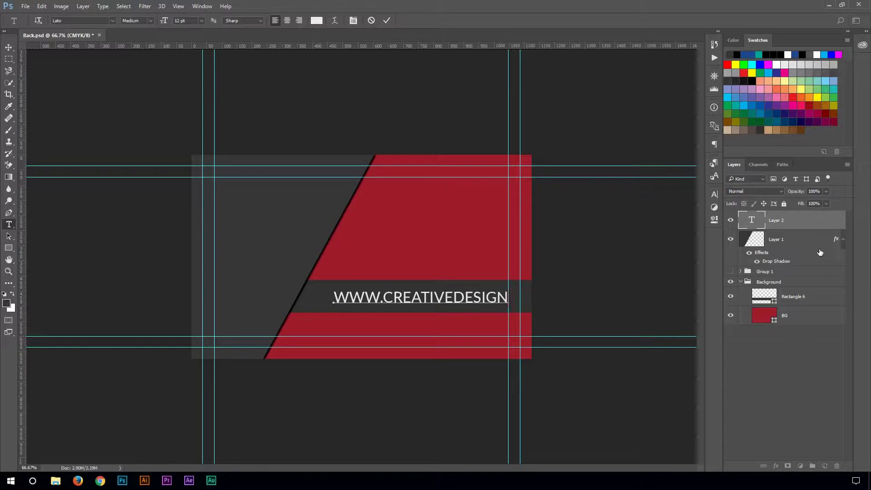
pyautogui.write('.co')
pyautogui.click(385, 21)
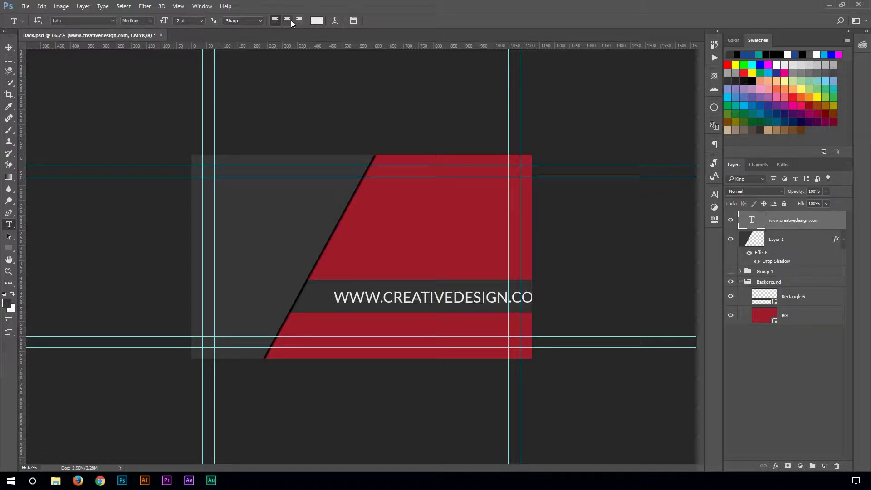
pyautogui.click(715, 194)
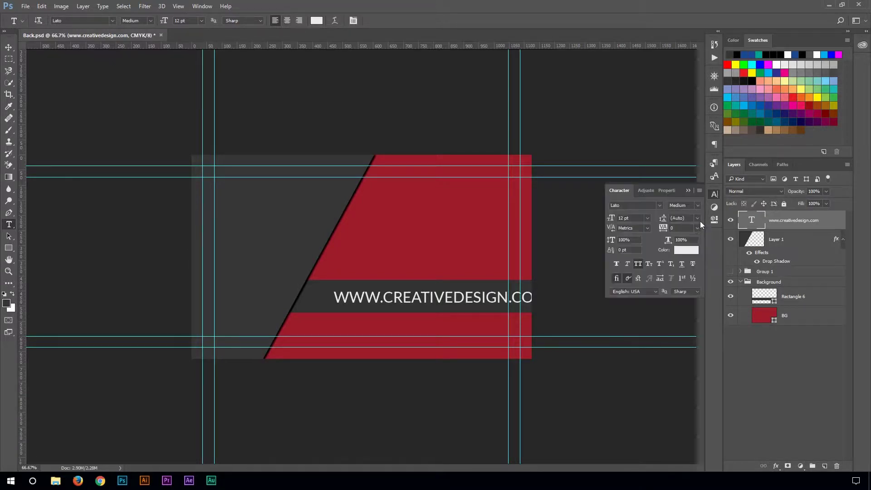
# Step: Shrink the website text's font size and turn off All Caps for lowercase
pyautogui.click(626, 218)
pyautogui.write('9')
pyautogui.press('Return')
pyautogui.press('Return')
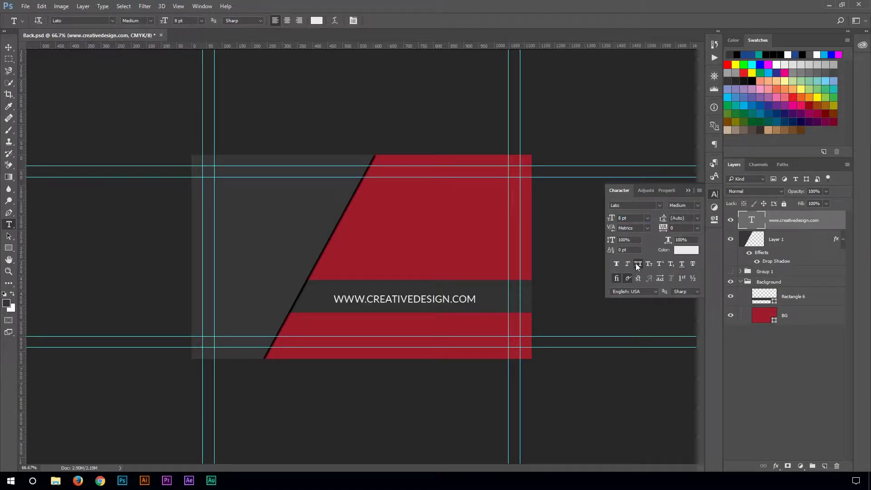
pyautogui.click(637, 264)
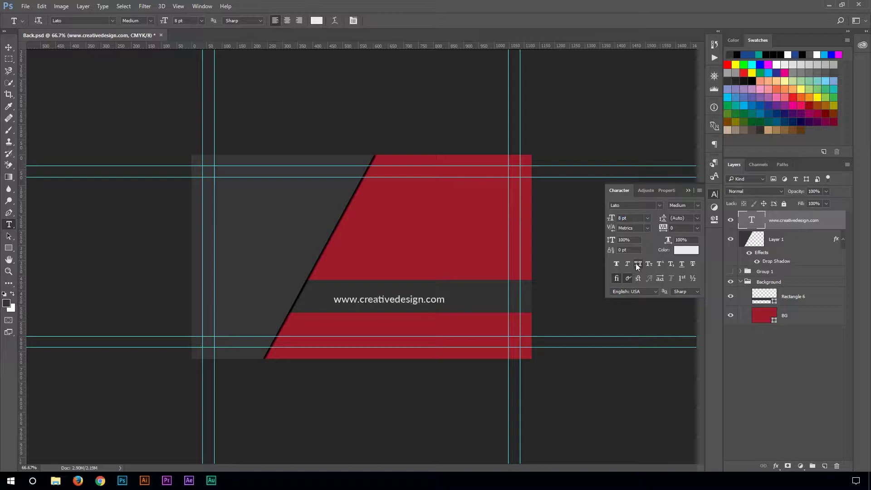
pyautogui.click(688, 190)
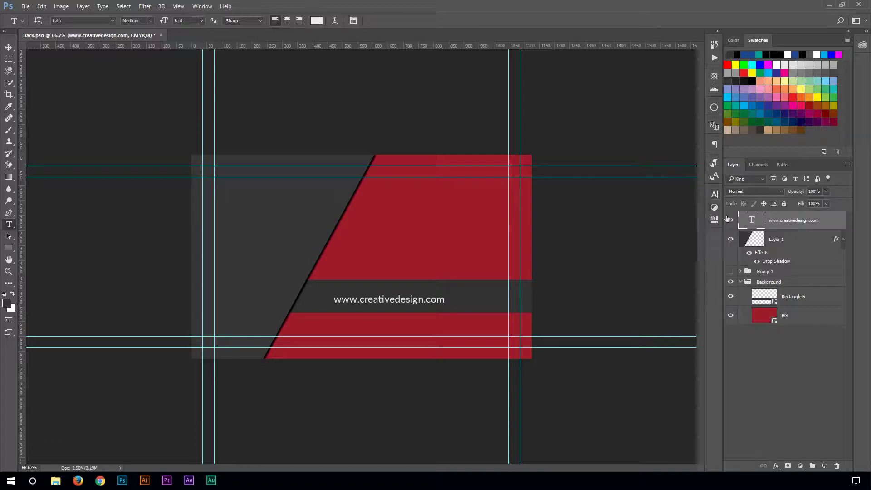
# Step: Align the website text vertically to the dark band and move it right to centre
pyautogui.keyDown('ctrl'); pyautogui.click(767, 302); pyautogui.keyUp('ctrl')
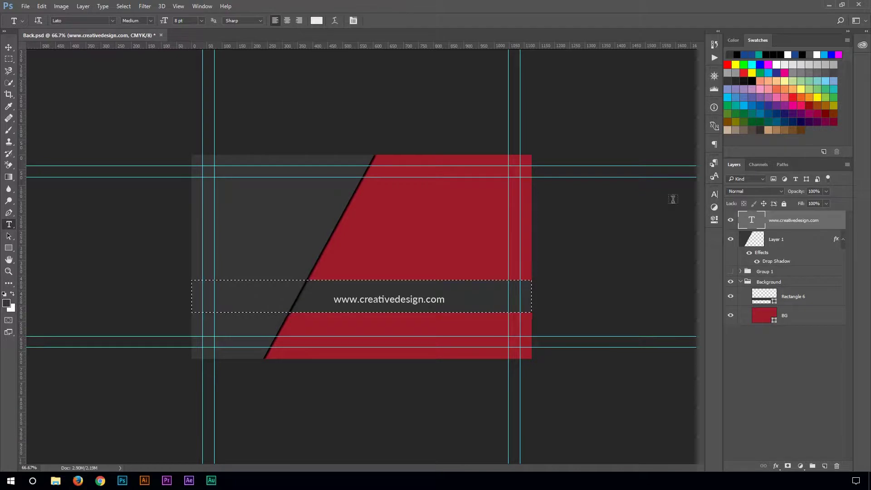
pyautogui.click(8, 47)
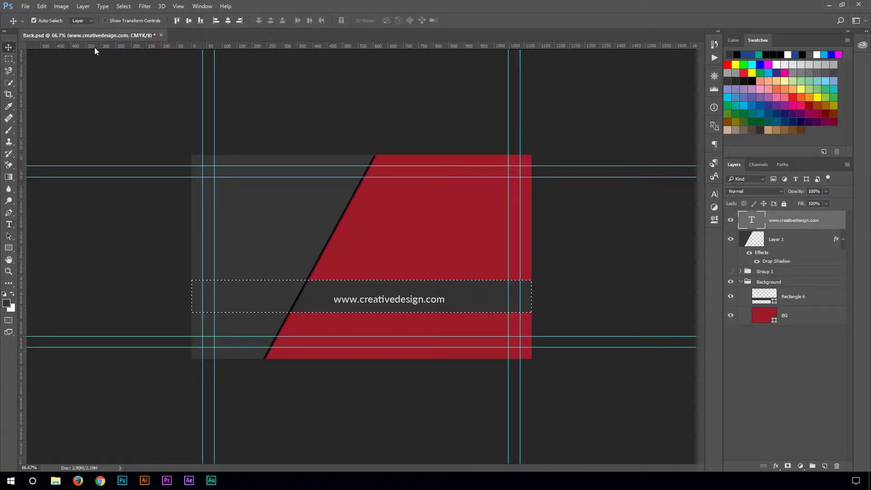
pyautogui.click(188, 20)
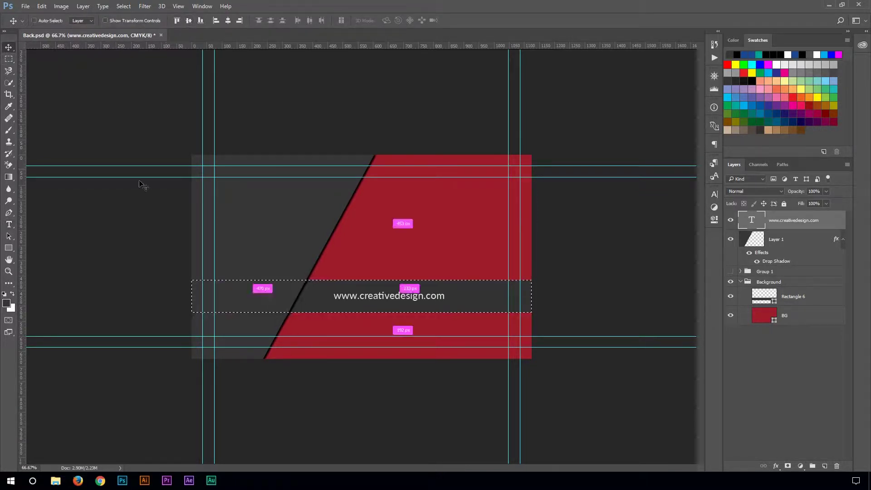
pyautogui.hotkey('ctrl', 'd')
pyautogui.moveTo(377, 298); pyautogui.dragTo(405, 297)
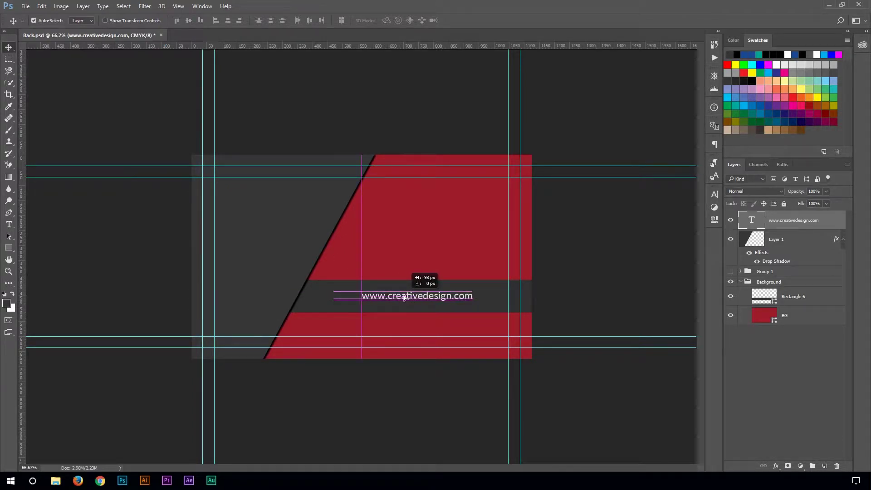
pyautogui.moveTo(405, 297); pyautogui.dragTo(406, 298)
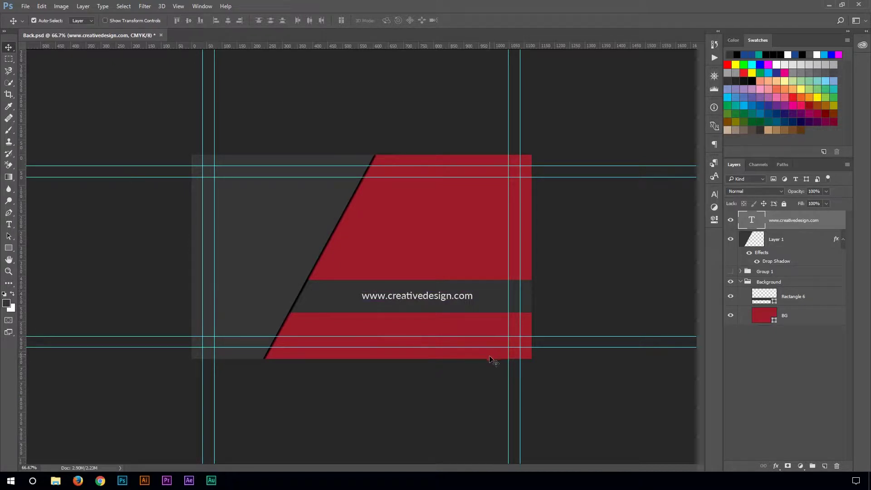
pyautogui.click(25, 7)
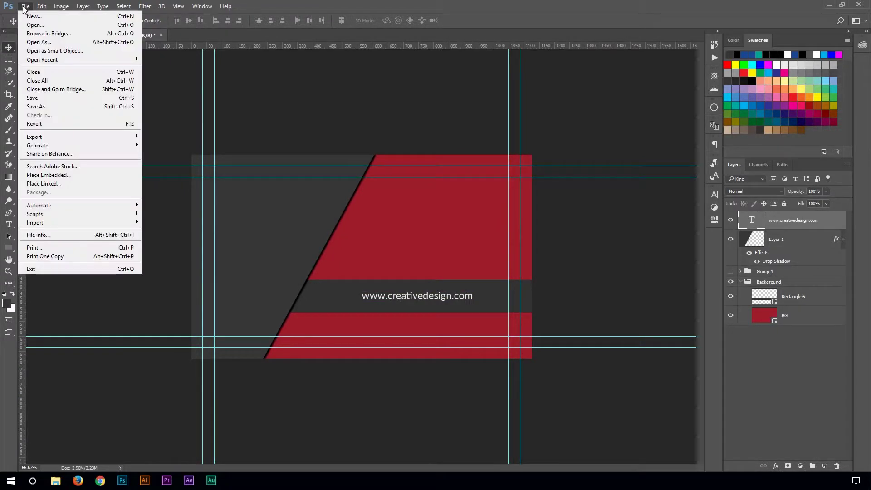
# Step: Place Demo Logo.psd from the Logo folder as a linked layer and commit it
pyautogui.click(55, 187)
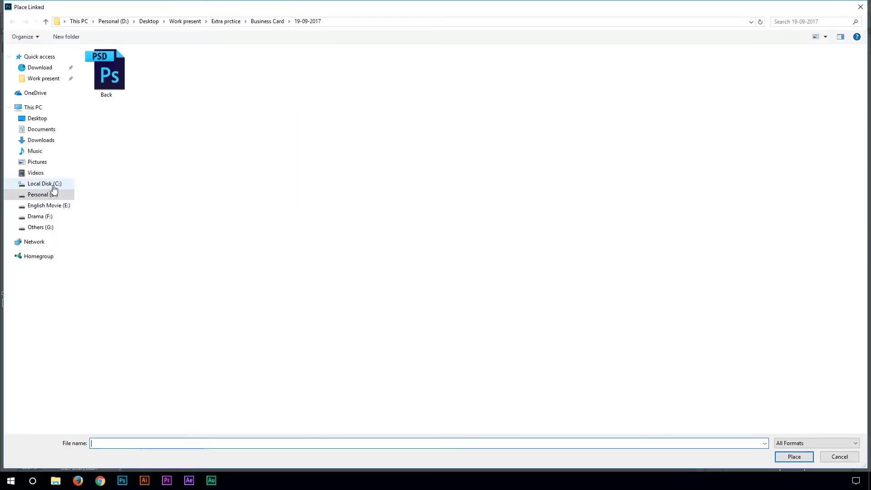
pyautogui.click(46, 22)
pyautogui.click(46, 22)
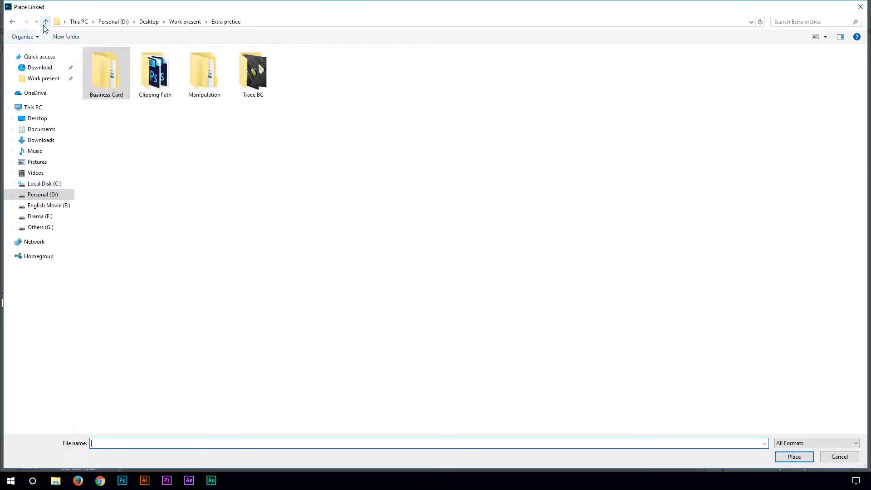
pyautogui.click(46, 22)
pyautogui.doubleClick(496, 90)
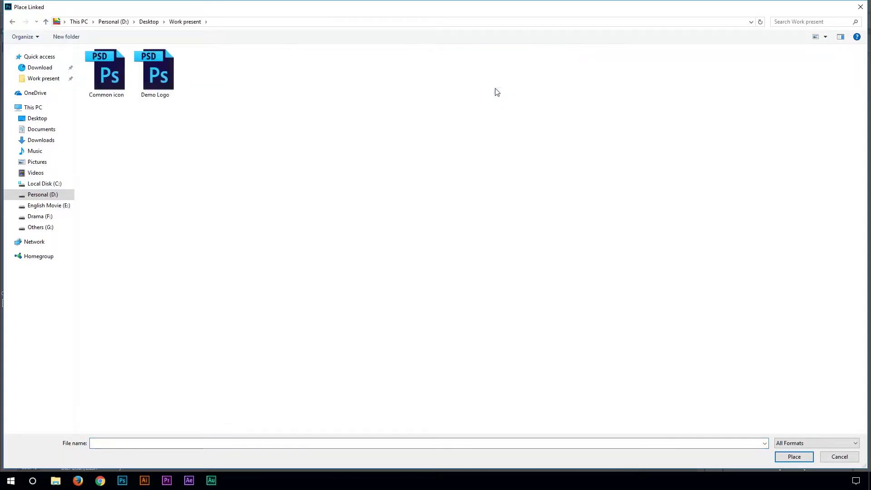
pyautogui.doubleClick(157, 79)
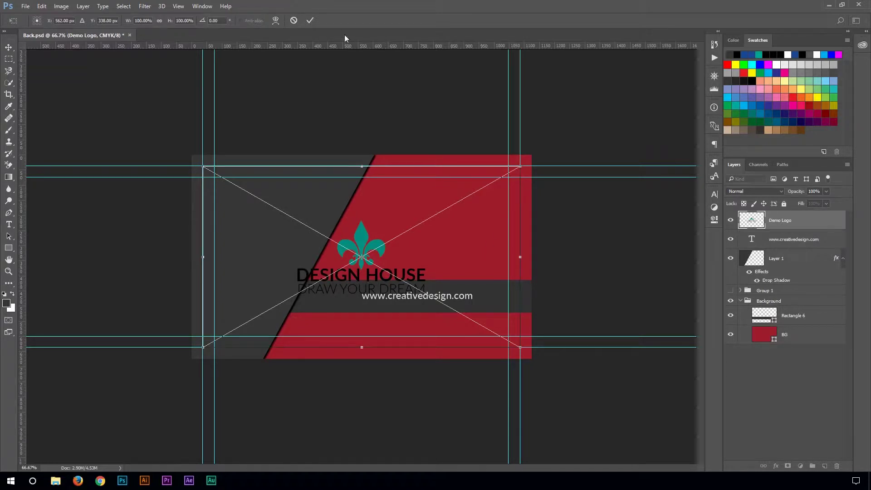
pyautogui.click(311, 20)
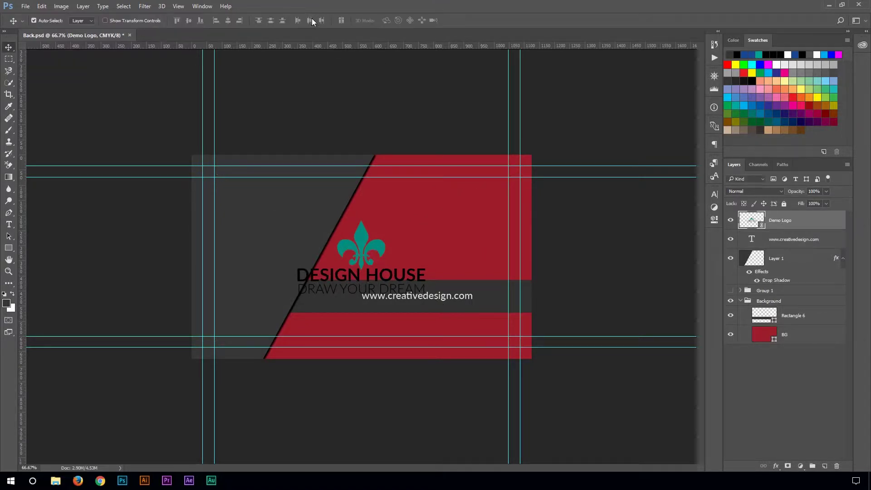
# Step: Undo the accidental background move, disable Auto-Select, and drag the logo above the website text
pyautogui.moveTo(374, 251); pyautogui.dragTo(424, 222)
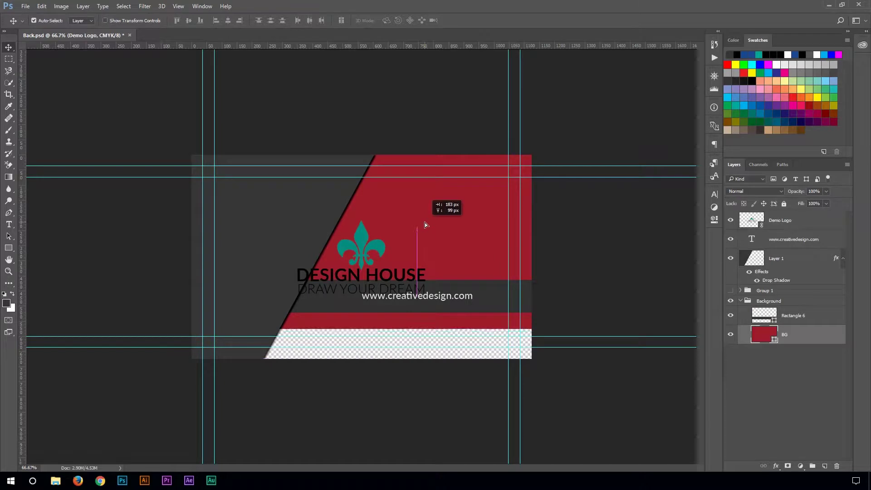
pyautogui.hotkey('ctrl', 'z')
pyautogui.click(781, 223)
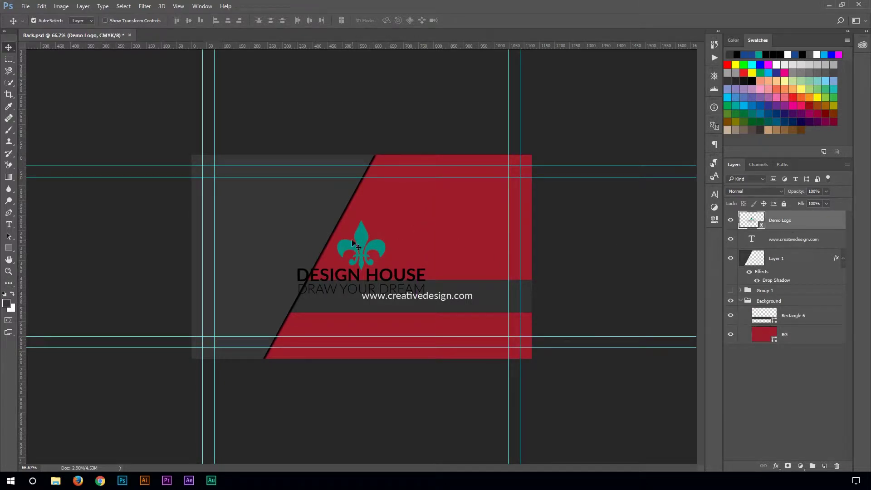
pyautogui.click(33, 21)
pyautogui.moveTo(375, 251)
pyautogui.mouseDown()
pyautogui.moveTo(422, 237)
pyautogui.moveTo(440, 215)
pyautogui.mouseUp()
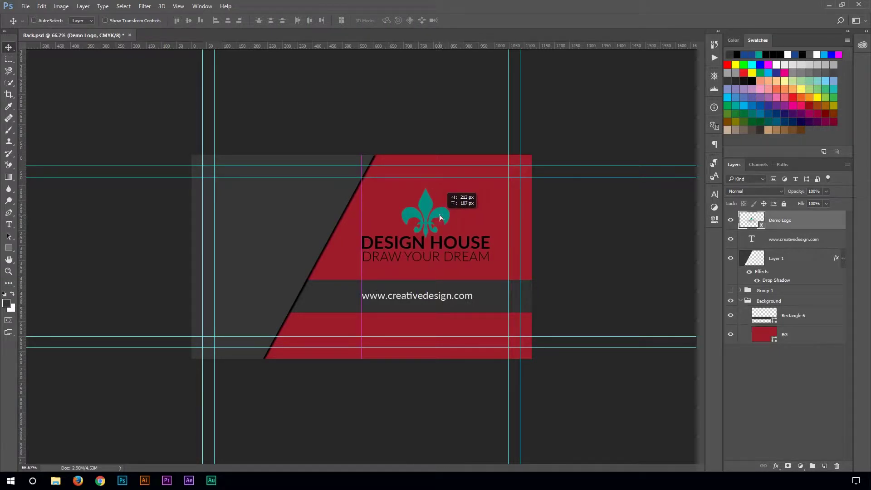
pyautogui.moveTo(439, 215); pyautogui.dragTo(439, 215)
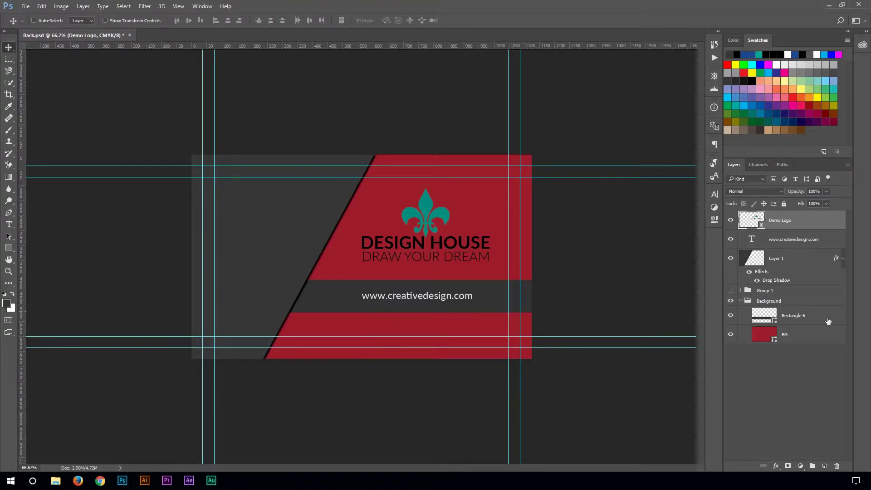
pyautogui.doubleClick(762, 227)
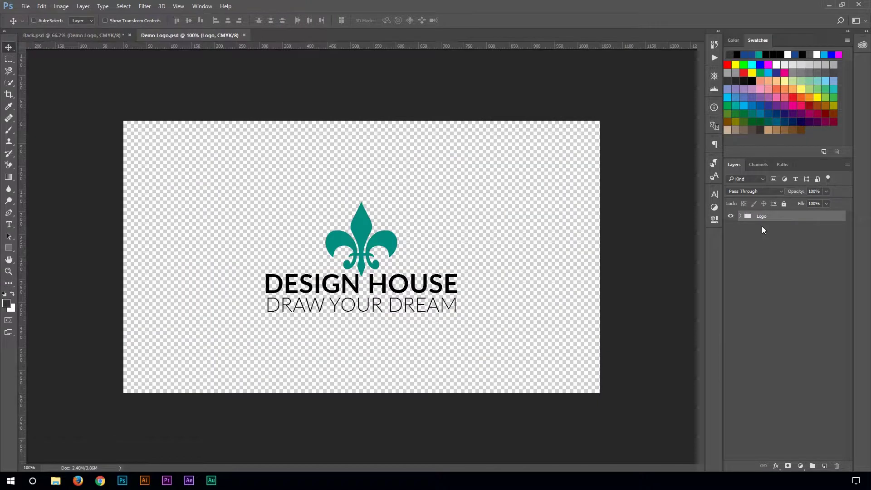
# Step: Make the logo emblem's fill white and save Demo Logo.psd
pyautogui.click(741, 216)
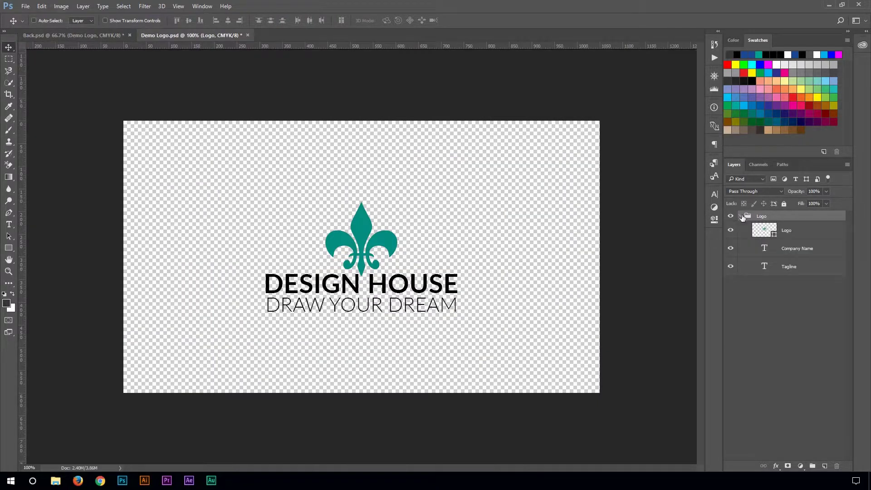
pyautogui.doubleClick(775, 235)
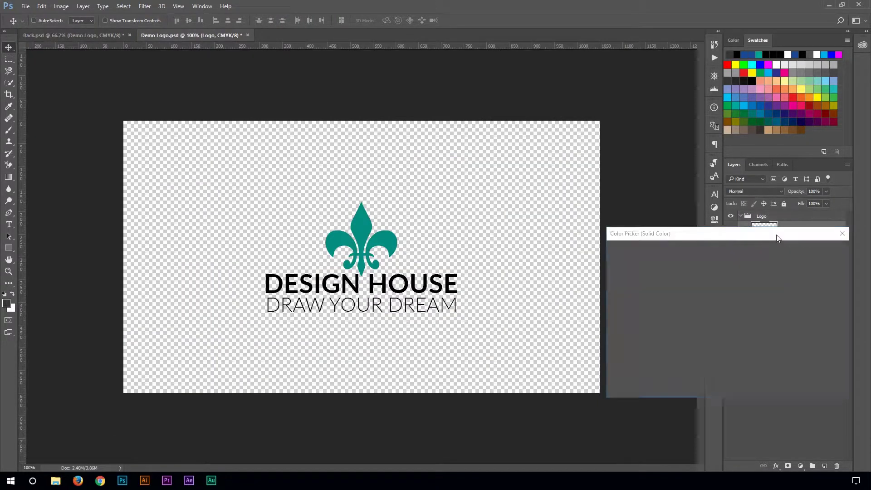
pyautogui.moveTo(646, 321); pyautogui.dragTo(586, 230)
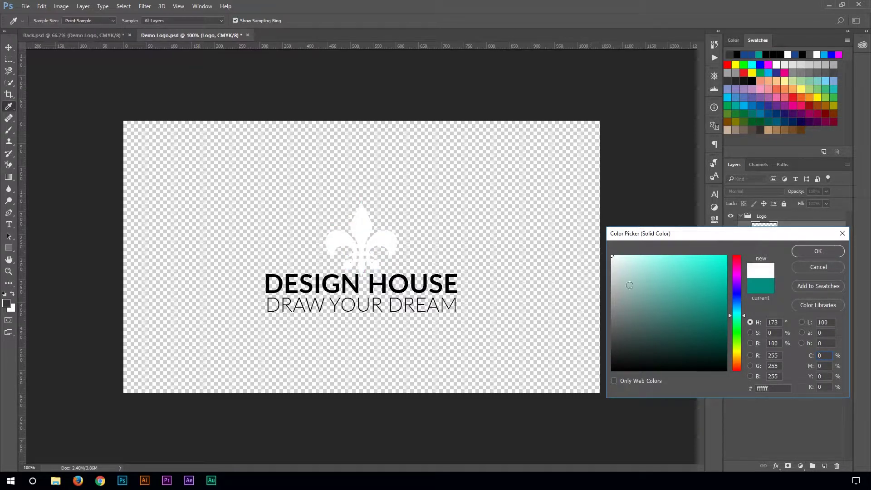
pyautogui.click(814, 253)
pyautogui.hotkey('ctrl', 's')
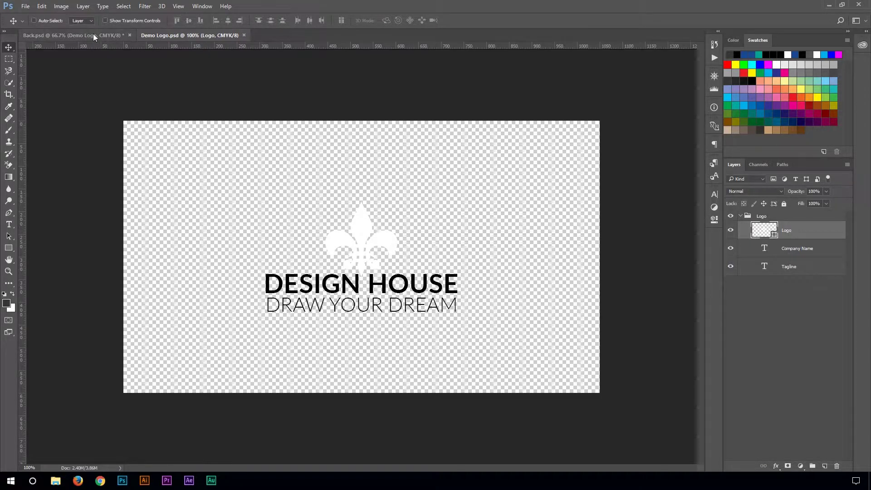
pyautogui.click(93, 34)
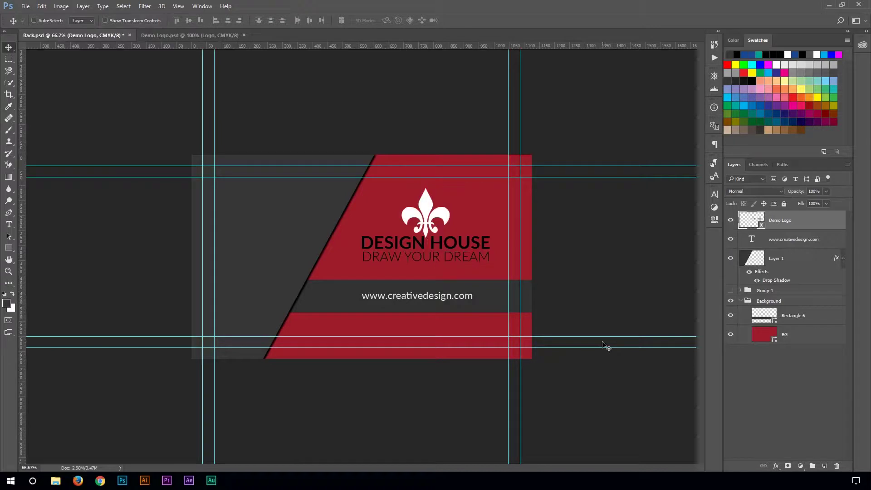
pyautogui.click(216, 34)
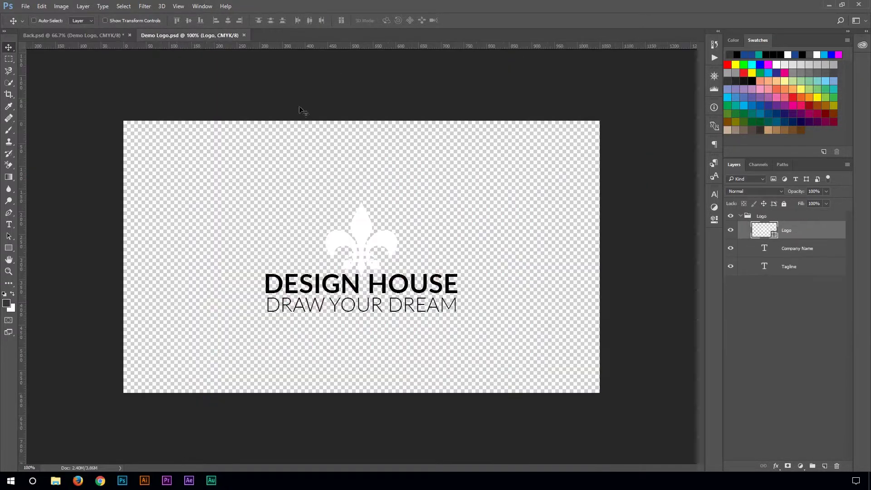
# Step: Set the Company Name and Tagline text colour to light grey e1e1e1
pyautogui.click(786, 254)
pyautogui.keyDown('shift'); pyautogui.click(788, 266); pyautogui.keyUp('shift')
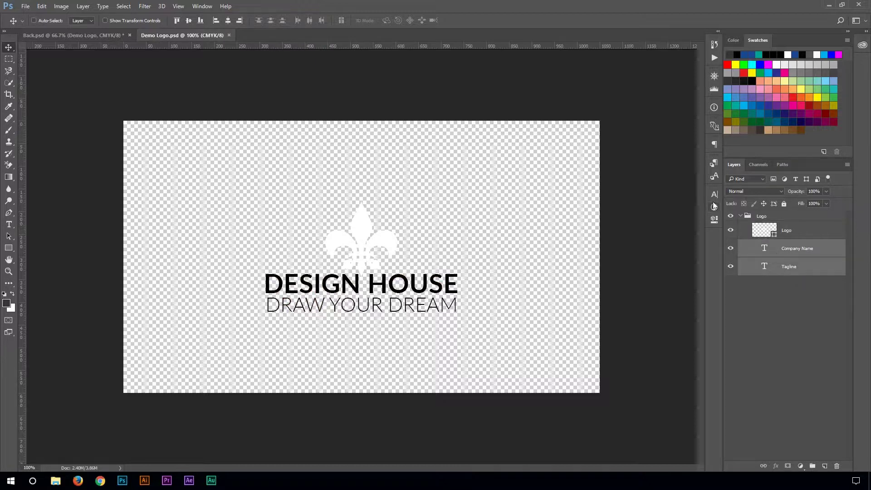
pyautogui.click(715, 195)
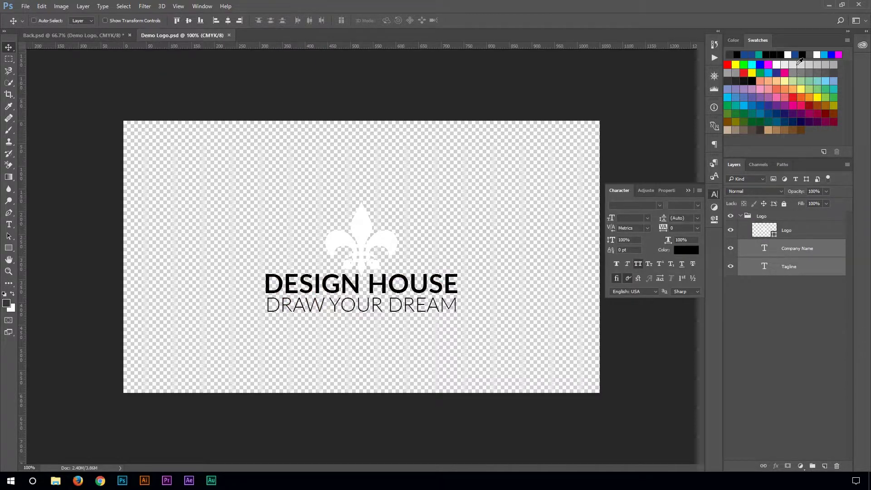
pyautogui.click(794, 65)
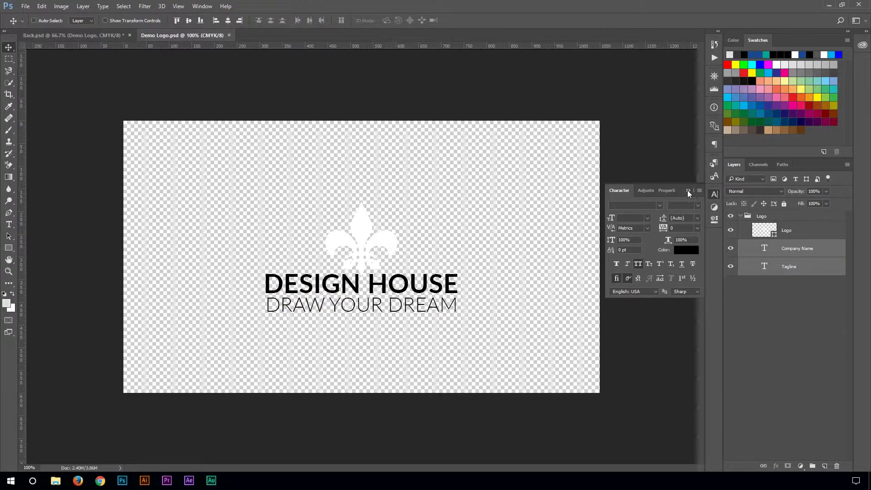
pyautogui.click(688, 190)
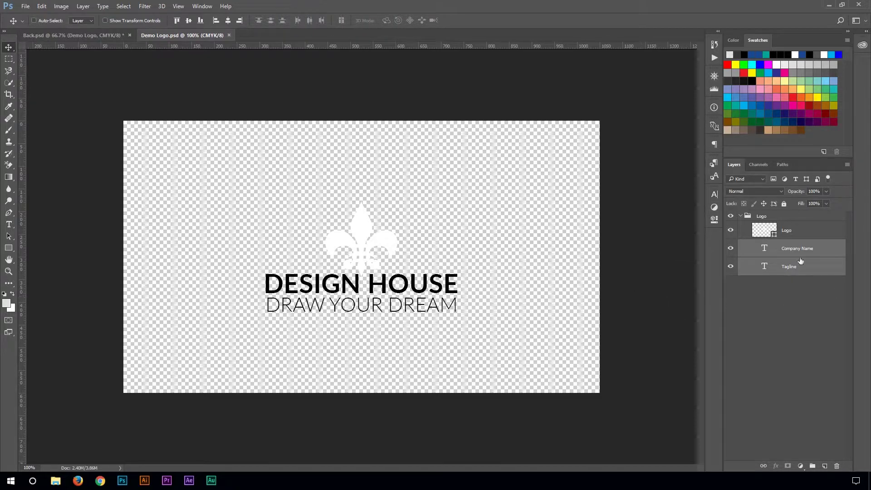
pyautogui.click(714, 194)
pyautogui.click(680, 205)
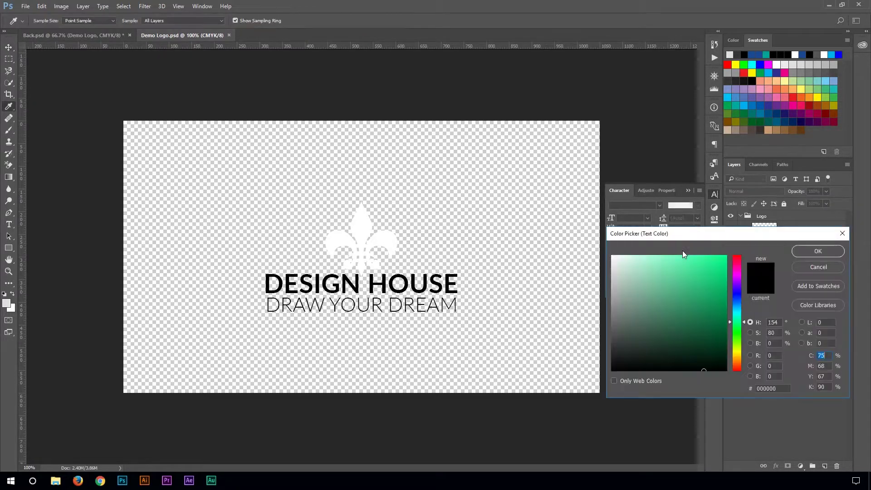
pyautogui.click(795, 67)
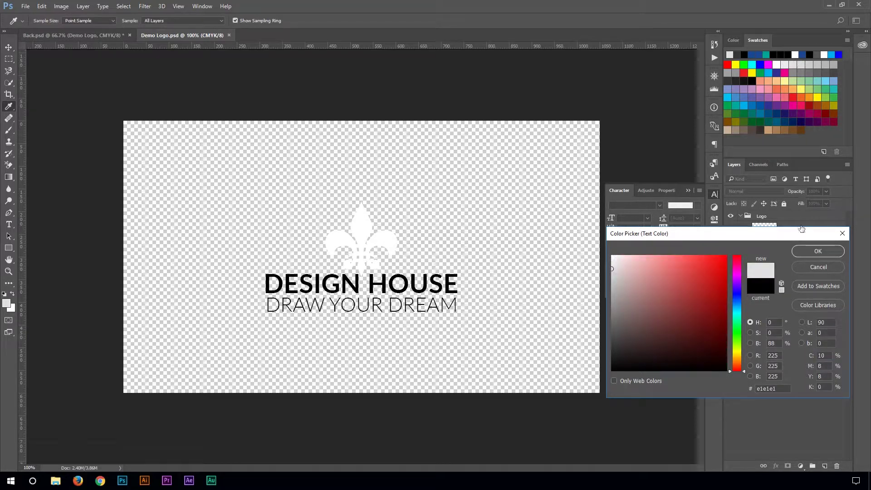
pyautogui.click(817, 251)
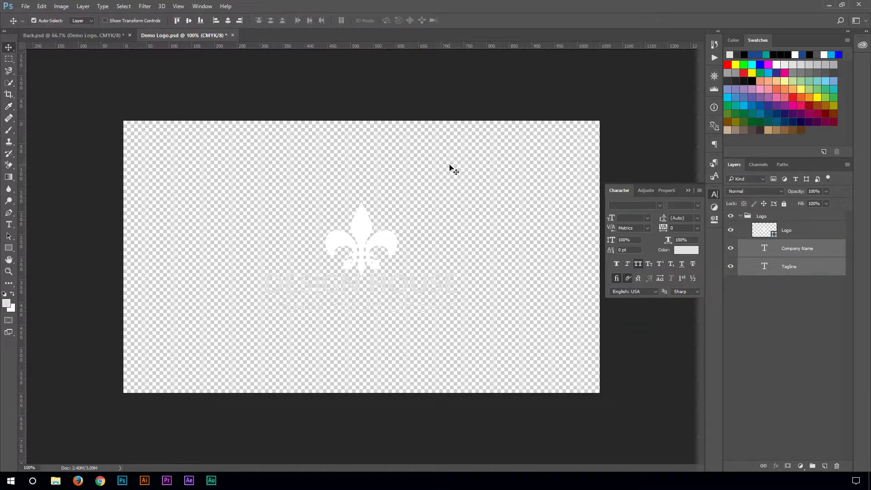
pyautogui.click(105, 34)
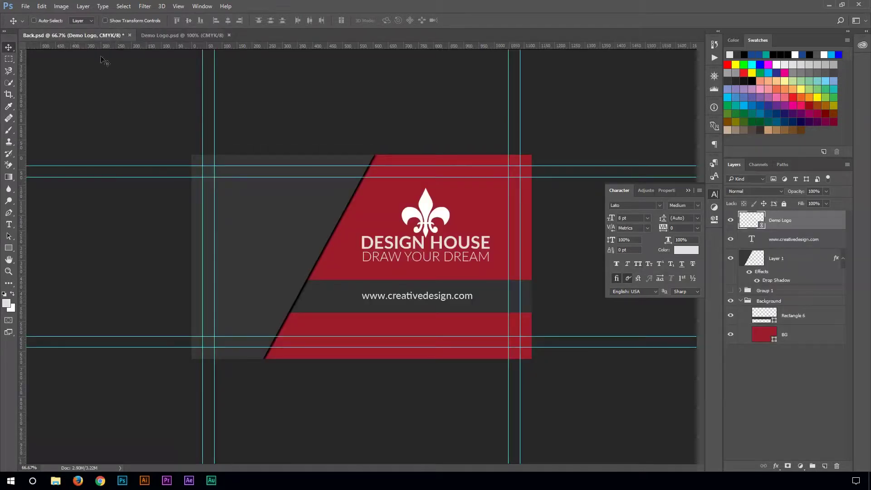
# Step: Close the character settings and save the business card file
pyautogui.click(688, 190)
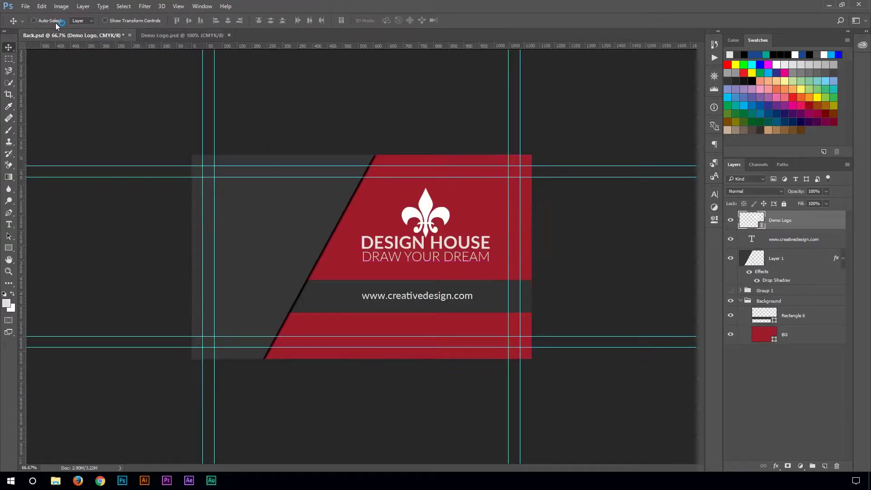
pyautogui.click(25, 7)
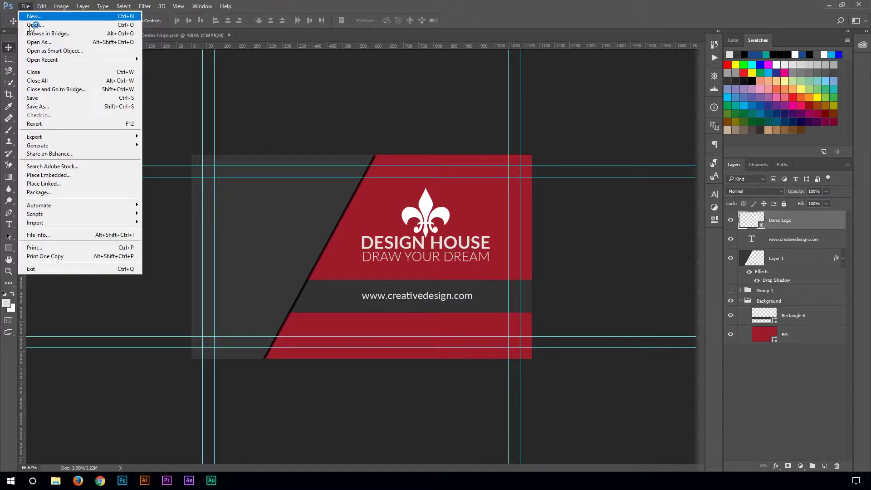
pyautogui.click(46, 99)
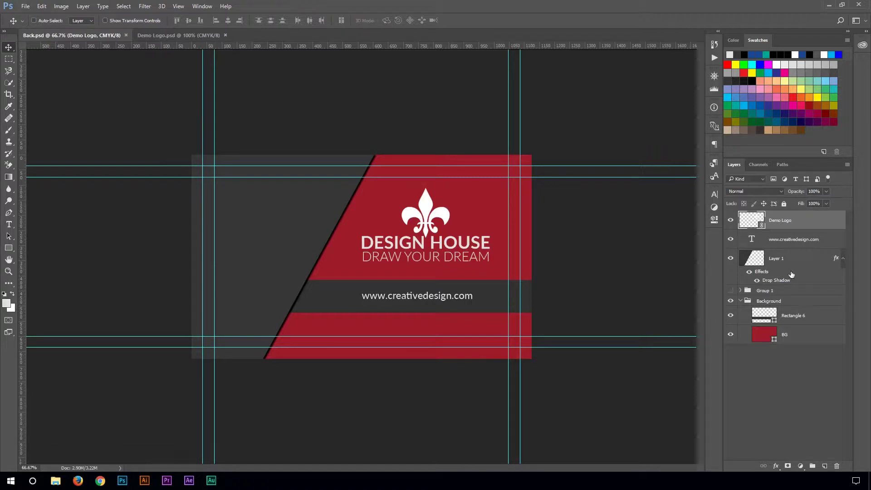
# Step: Hide the Demo Logo and website text layers, then save a copy named 'Front'
pyautogui.click(730, 222)
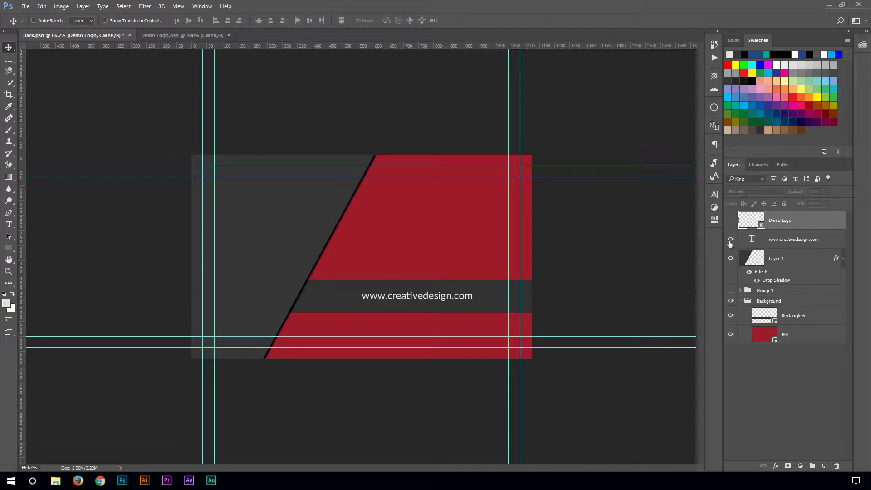
pyautogui.click(730, 240)
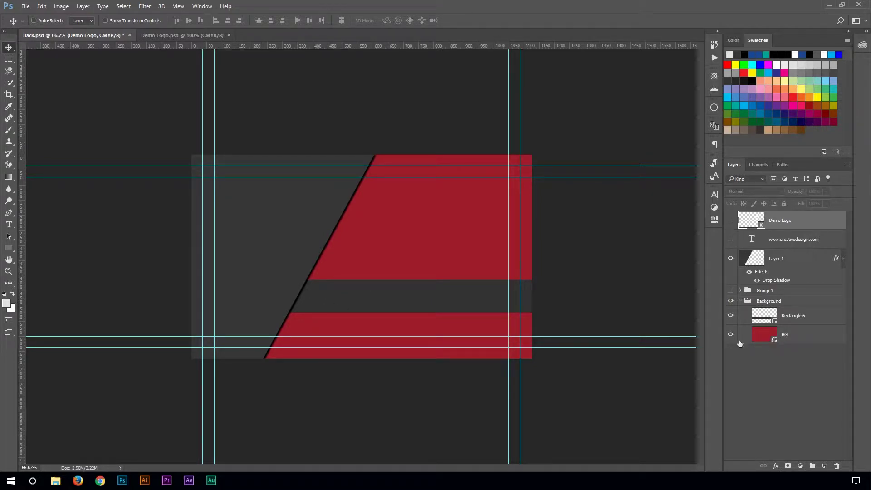
pyautogui.click(25, 6)
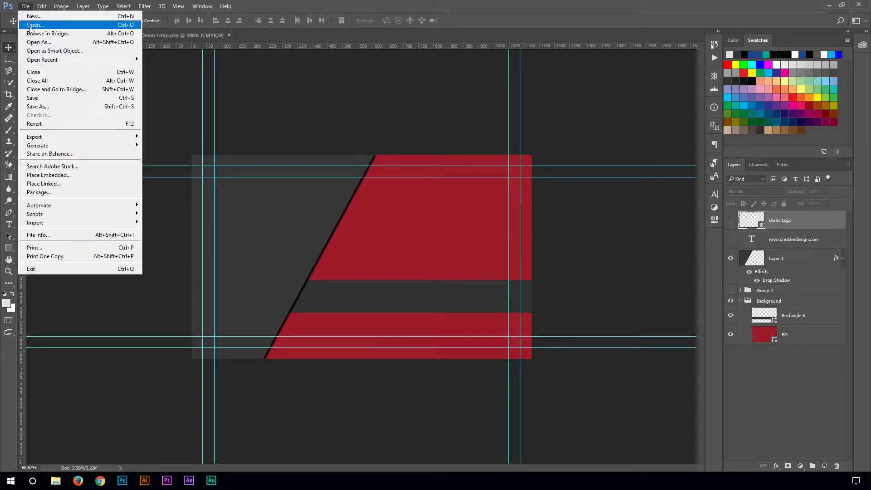
pyautogui.click(49, 109)
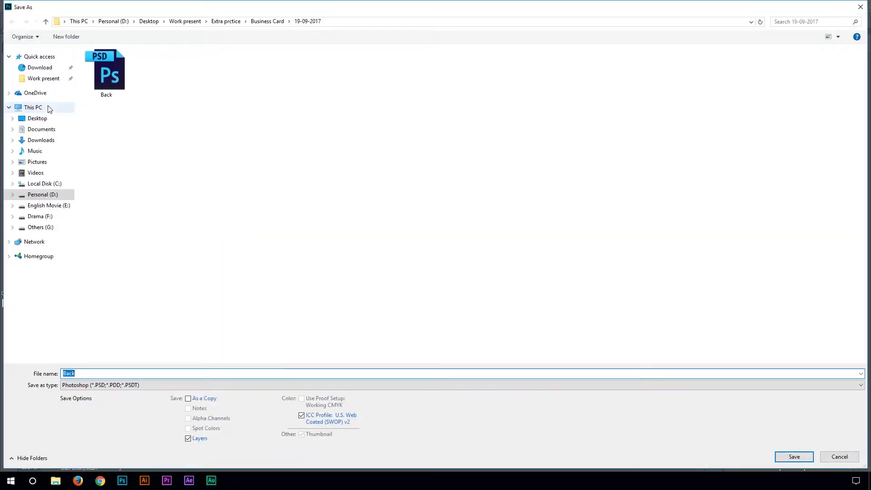
pyautogui.write('Fr')
pyautogui.write('ont')
# Step: Save the card as Front.psd and recolour the BG fill dark grey #373636
pyautogui.press('Return')
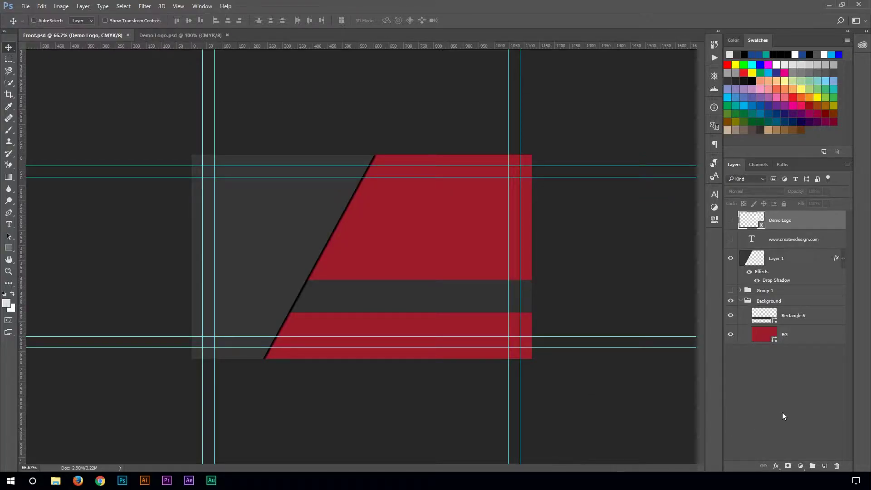
pyautogui.doubleClick(776, 343)
pyautogui.click(286, 244)
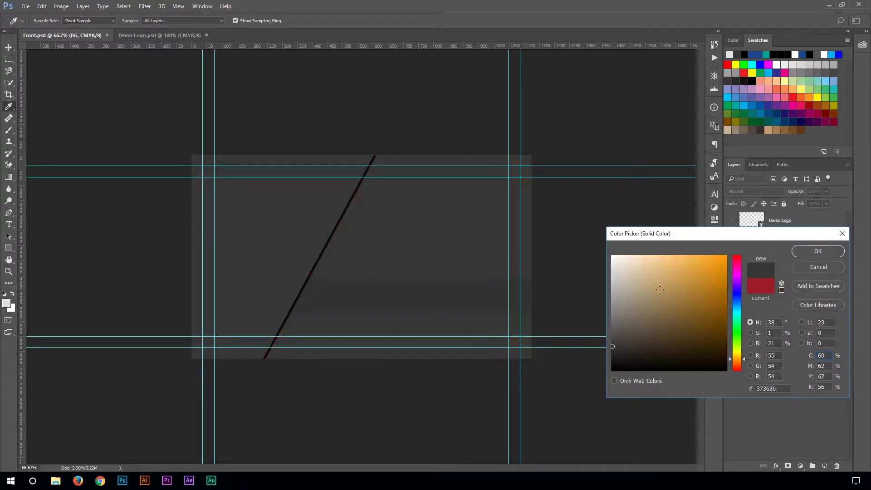
pyautogui.click(808, 252)
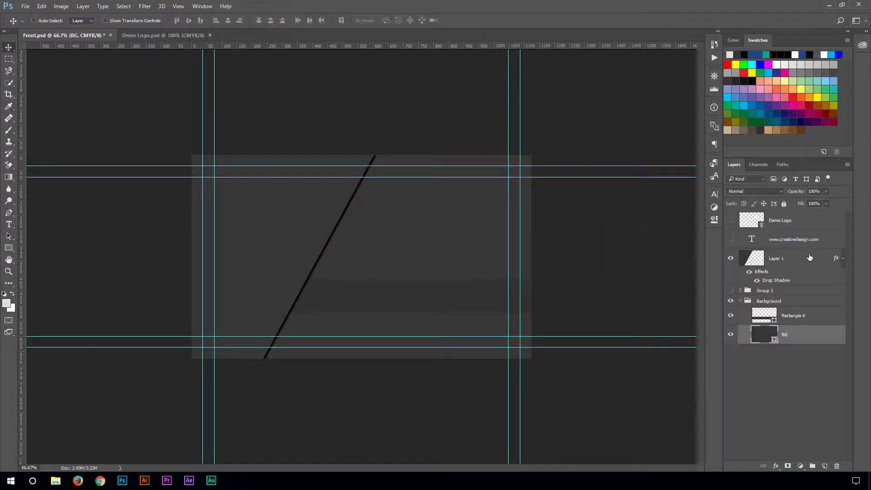
pyautogui.doubleClick(774, 322)
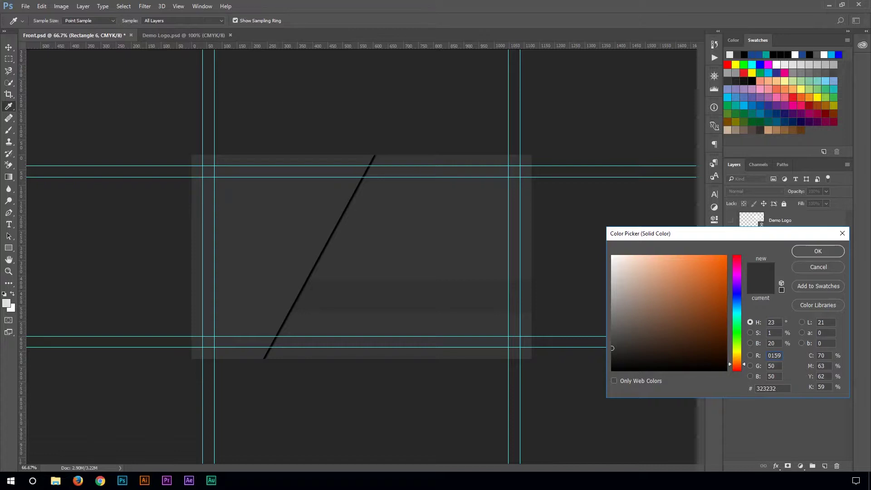
# Step: Recolour the Rectangle 6 stripe deep crimson #700c2b, then select the Layer 1 diagonal line
pyautogui.write('015')
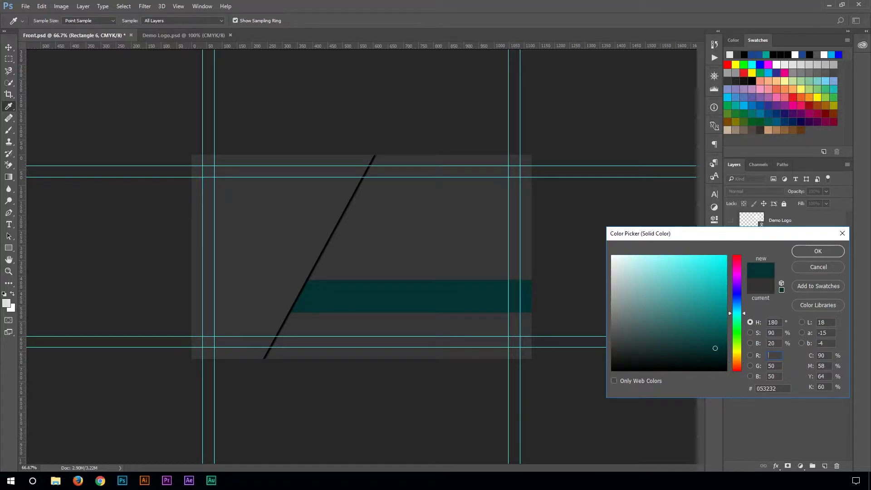
pyautogui.write('159')
pyautogui.press('Tab')
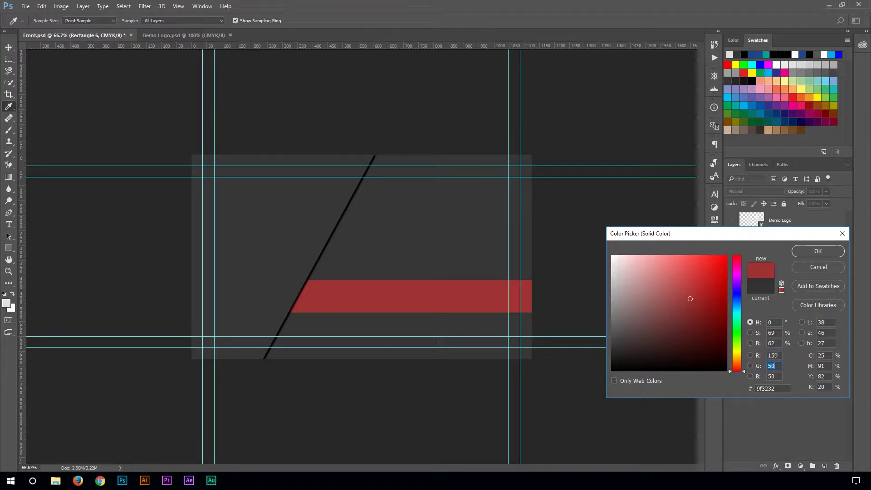
pyautogui.write('0')
pyautogui.press('Tab')
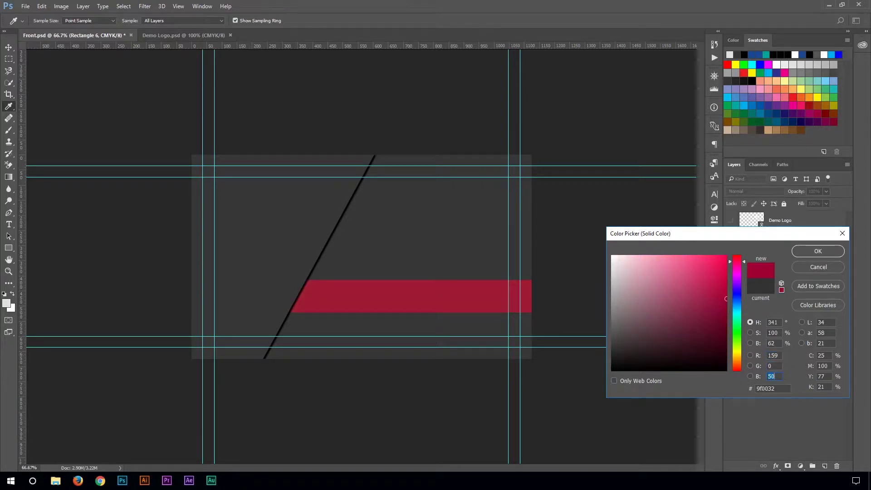
pyautogui.write('50')
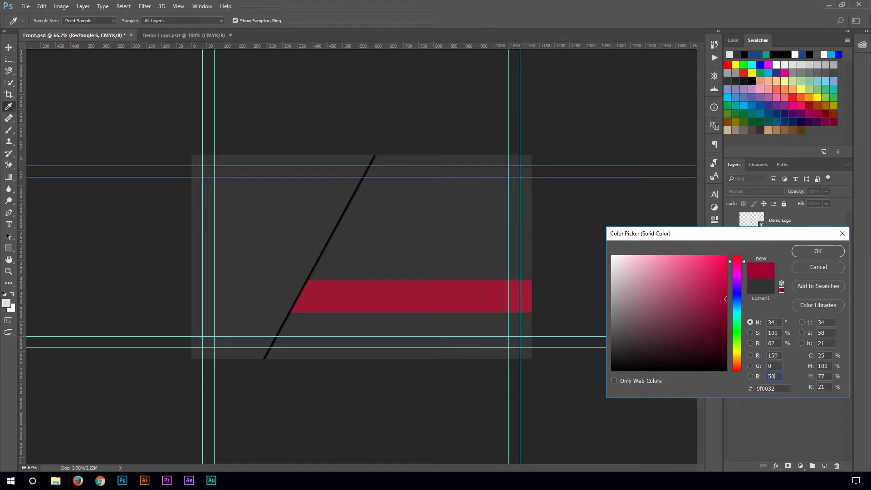
pyautogui.moveTo(725, 301); pyautogui.dragTo(725, 312)
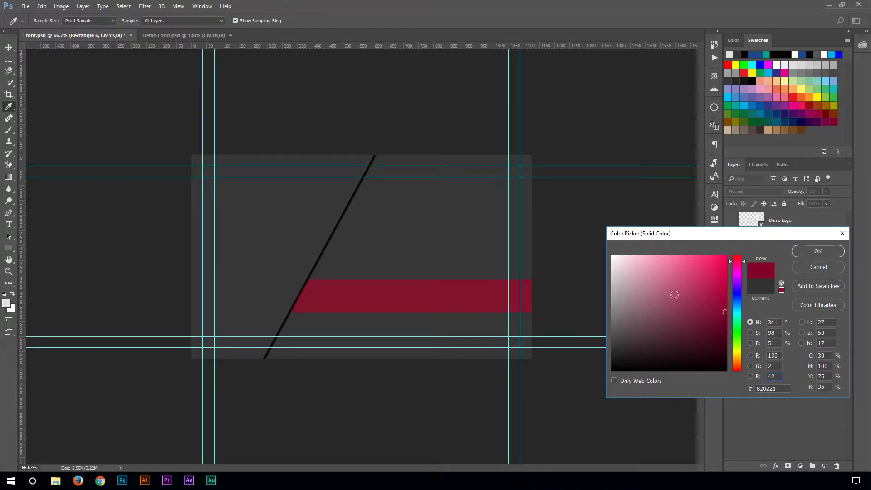
pyautogui.moveTo(725, 313); pyautogui.dragTo(724, 320)
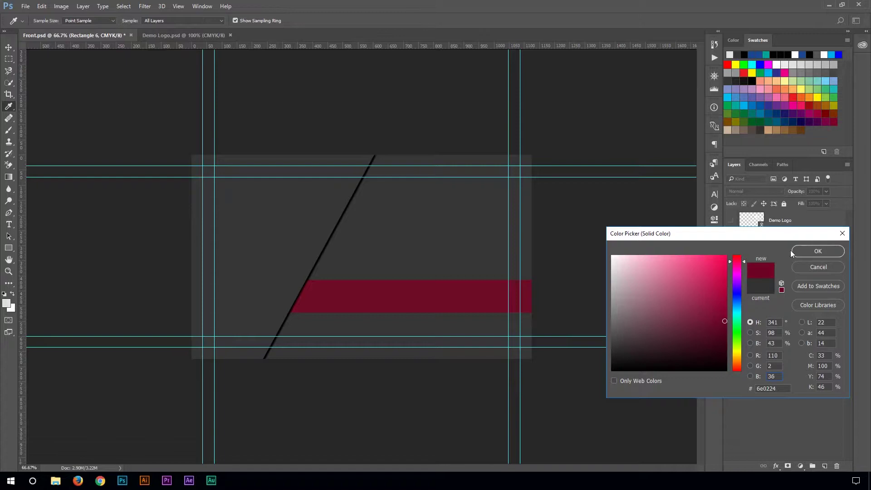
pyautogui.click(714, 320)
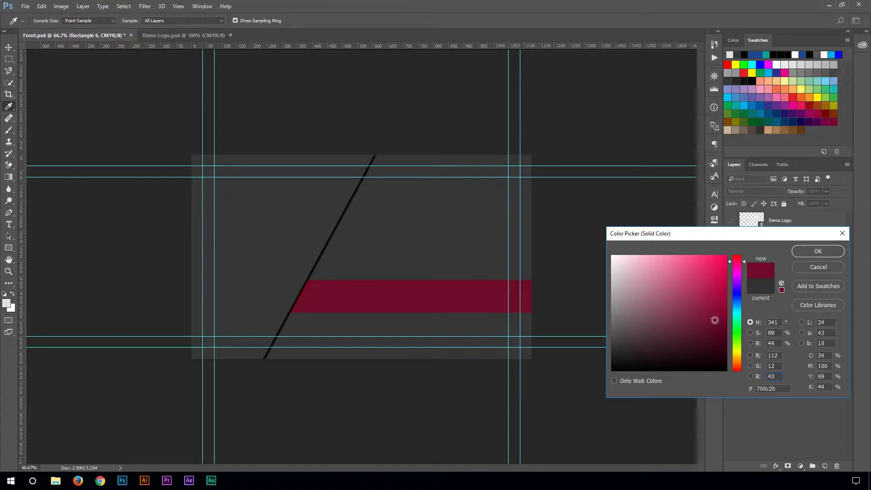
pyautogui.click(815, 251)
pyautogui.press('v')
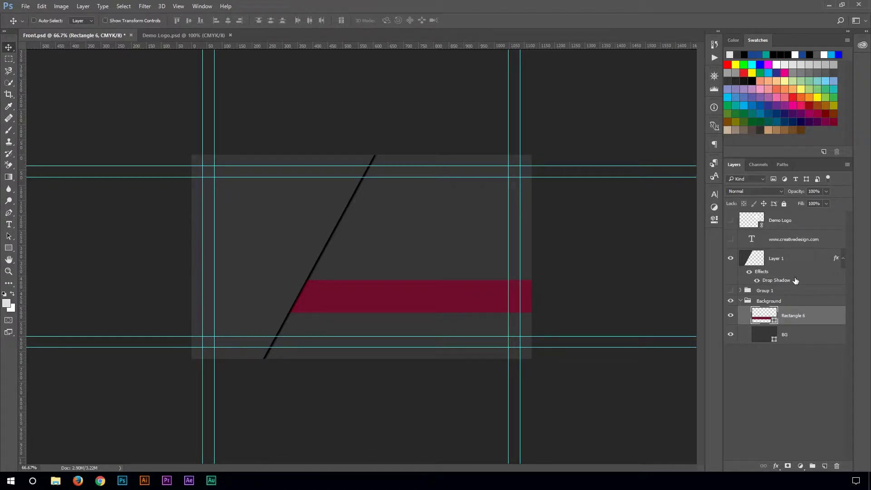
pyautogui.click(776, 262)
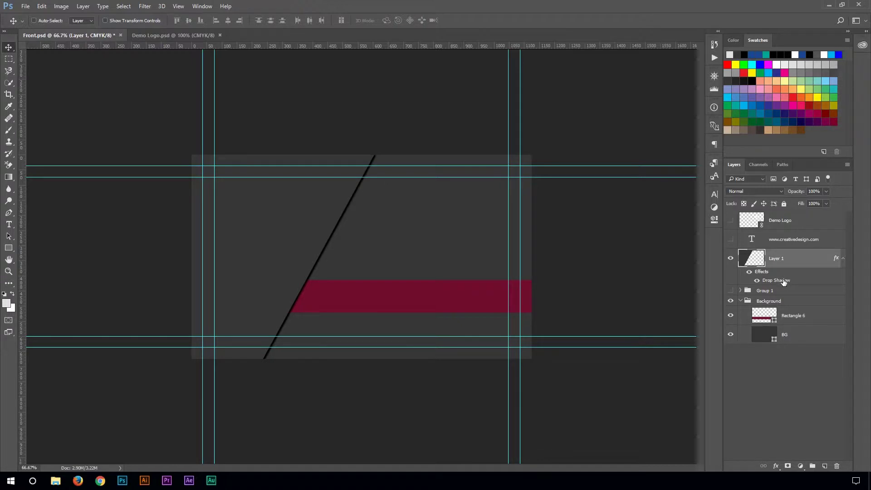
pyautogui.doubleClick(783, 281)
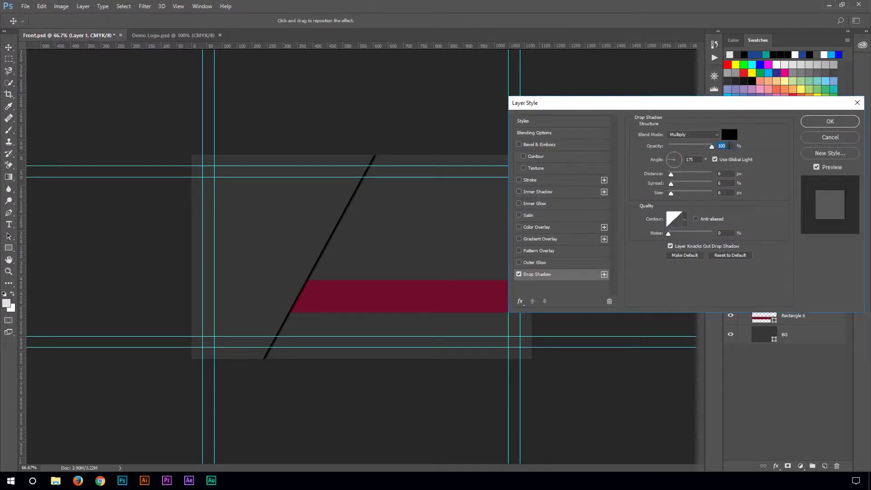
pyautogui.click(729, 135)
pyautogui.click(620, 257)
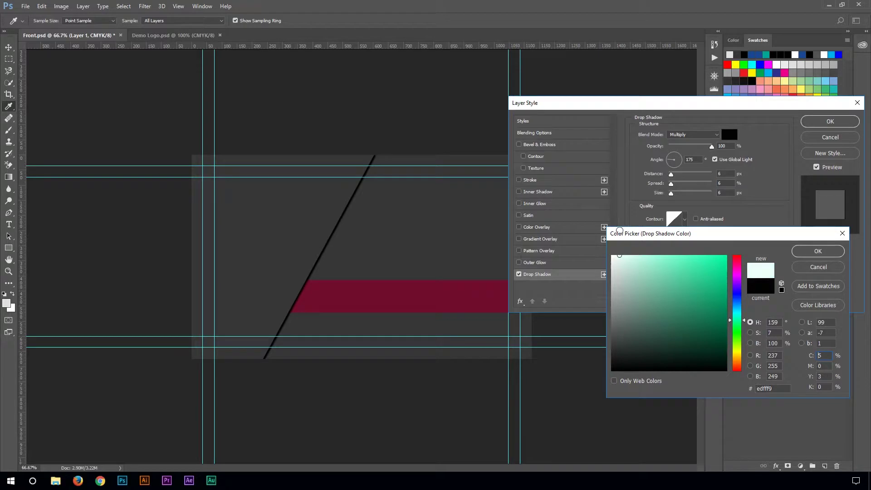
pyautogui.moveTo(645, 288); pyautogui.dragTo(611, 256)
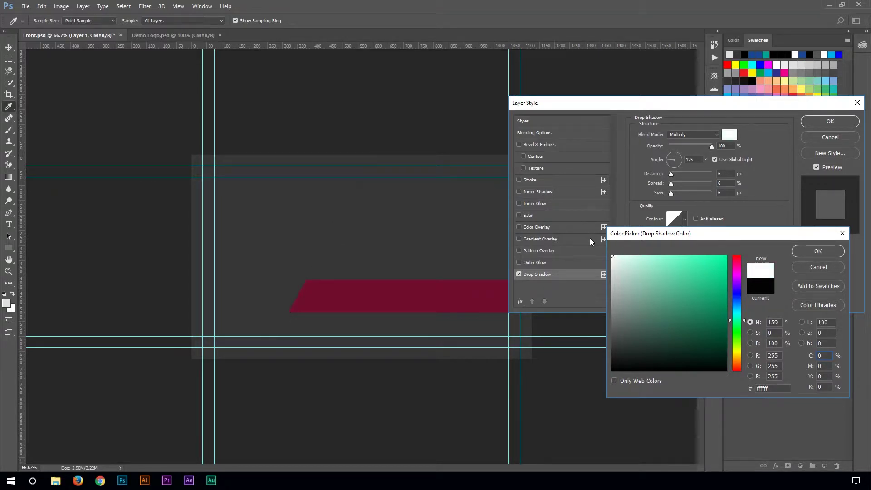
pyautogui.click(842, 233)
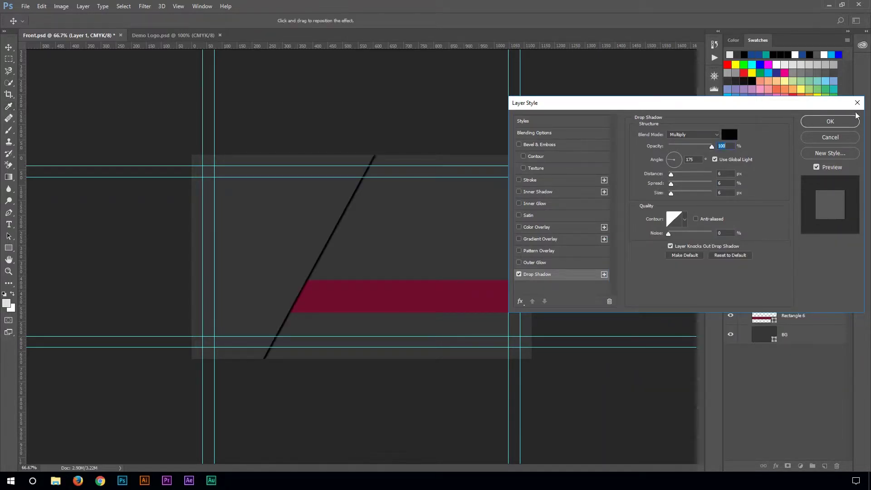
pyautogui.click(830, 121)
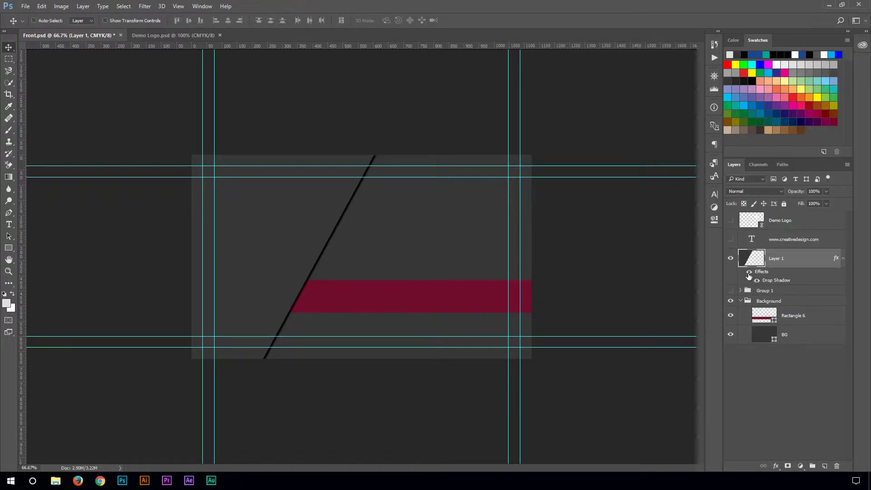
# Step: Draw a tall, thin white rectangle bar down the card beside the diagonal line
pyautogui.click(9, 248)
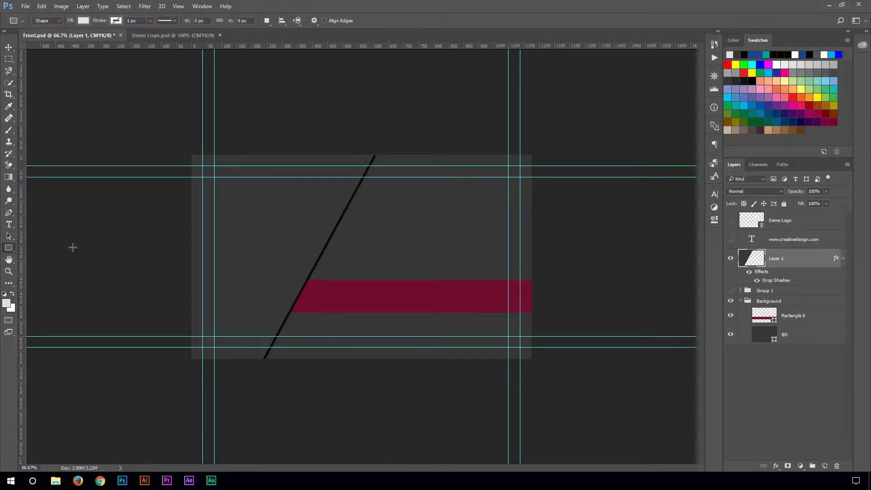
pyautogui.moveTo(381, 151); pyautogui.dragTo(388, 391)
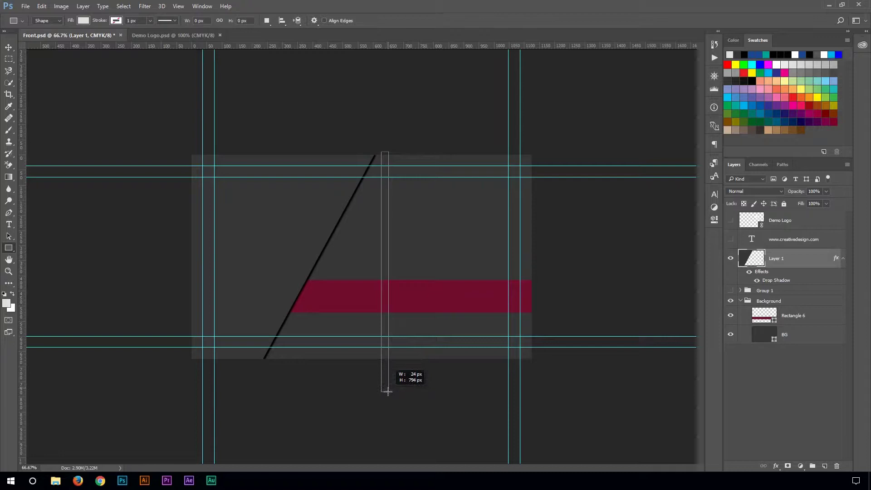
pyautogui.moveTo(387, 391); pyautogui.dragTo(387, 392)
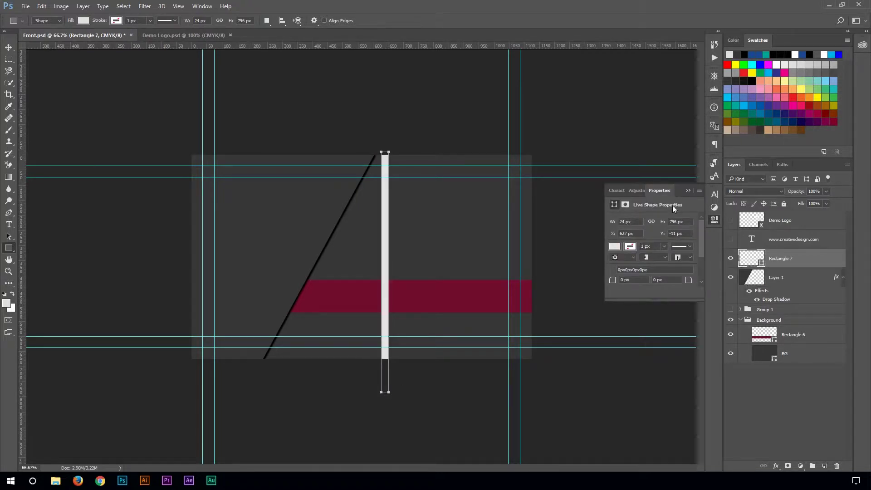
pyautogui.click(687, 191)
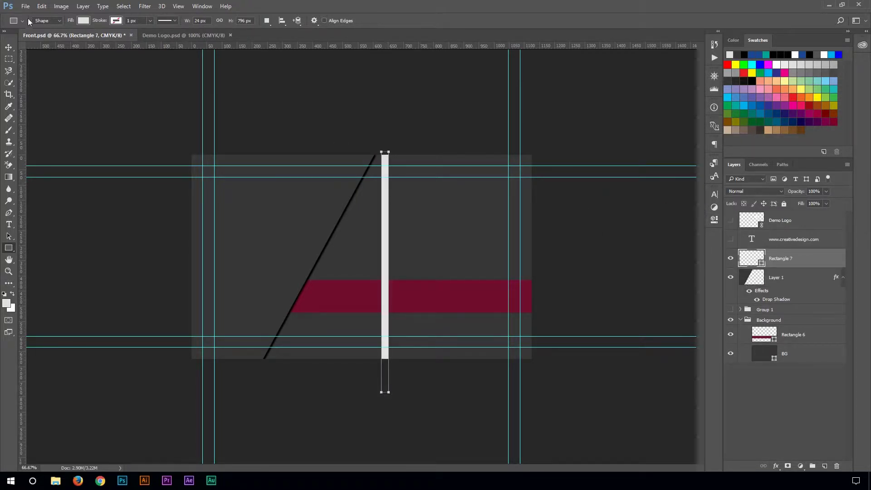
# Step: Rotate the white bar to about 27.6° and move it into a diagonal stripe across the card
pyautogui.click(8, 47)
pyautogui.hotkey('ctrl', 't')
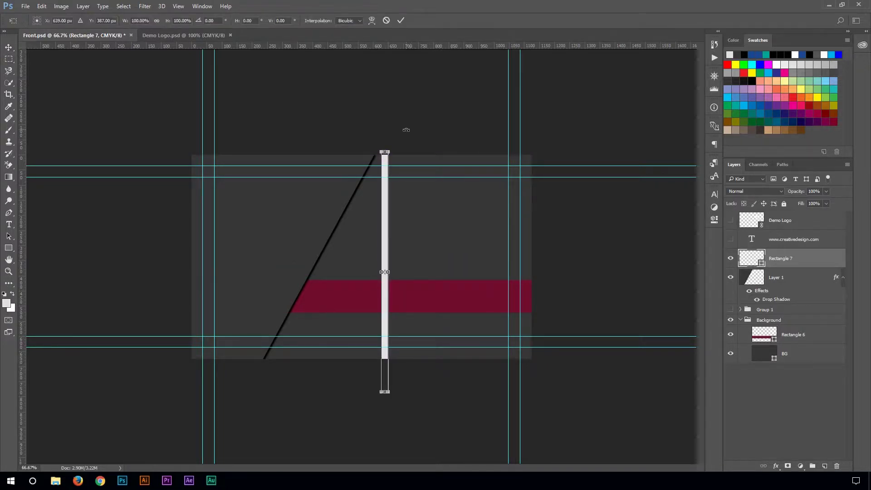
pyautogui.moveTo(406, 129); pyautogui.dragTo(470, 154)
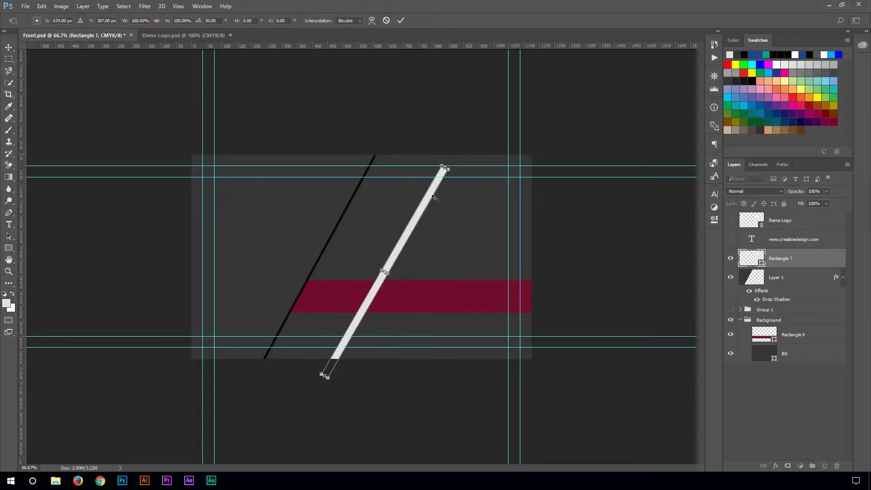
pyautogui.moveTo(401, 244); pyautogui.dragTo(342, 225)
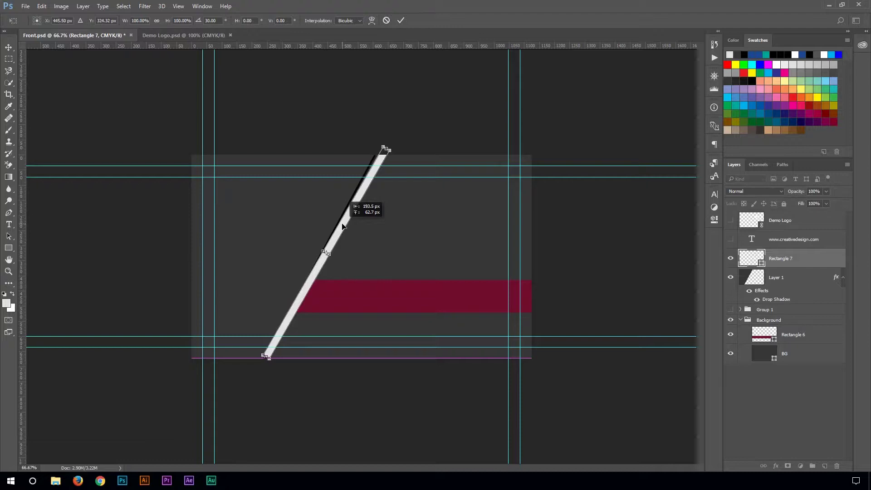
pyautogui.moveTo(342, 225); pyautogui.dragTo(338, 228)
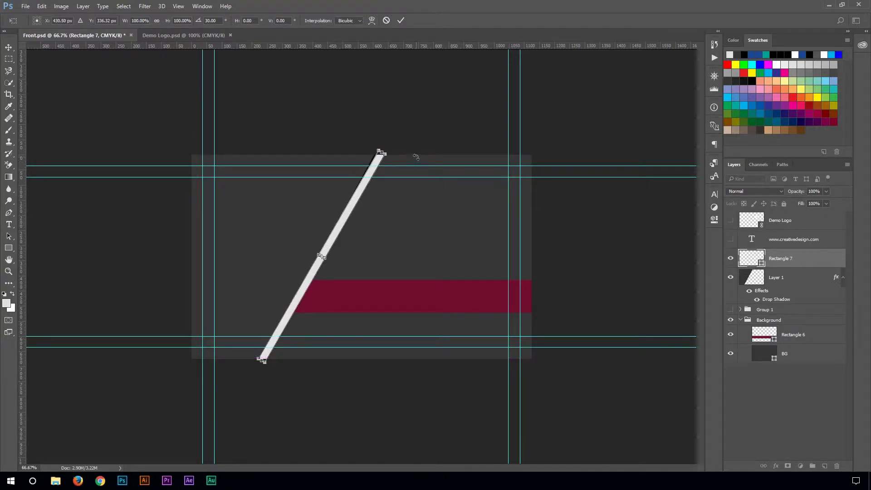
pyautogui.moveTo(416, 154); pyautogui.dragTo(411, 149)
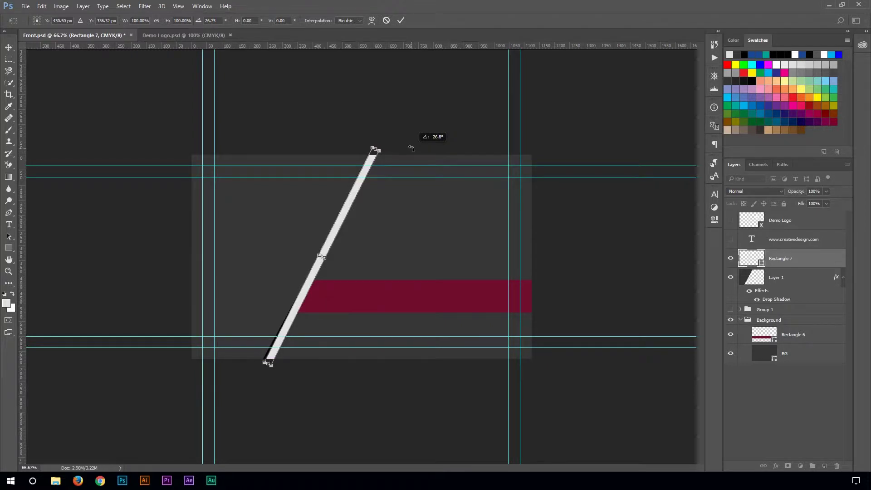
pyautogui.moveTo(403, 140); pyautogui.dragTo(414, 143)
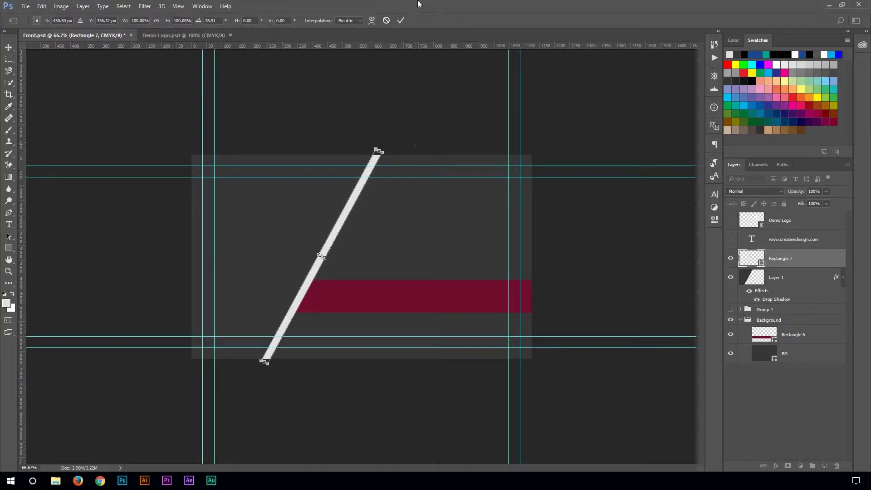
pyautogui.click(401, 20)
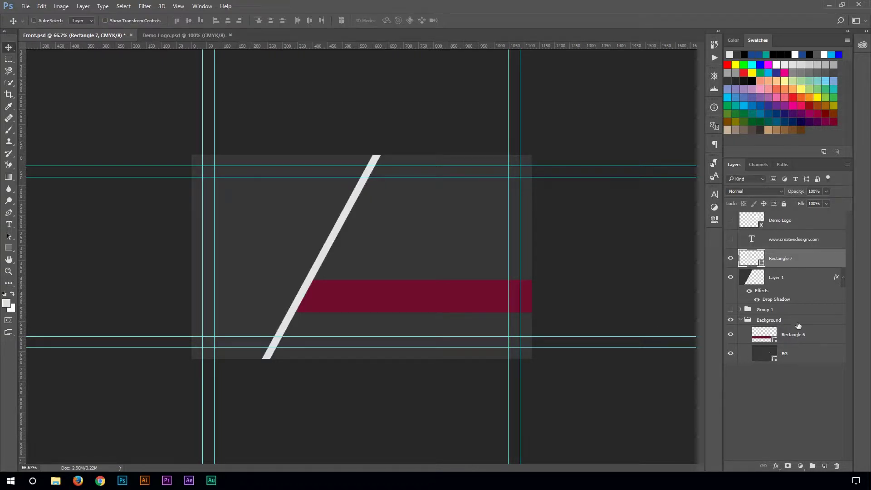
pyautogui.click(799, 301)
# Step: Make the Demo Logo layer visible again and select it
pyautogui.click(778, 267)
pyautogui.scroll(2, 312, 331)
pyautogui.scroll(1, 312, 331)
pyautogui.scroll(-2, 312, 333)
pyautogui.click(730, 220)
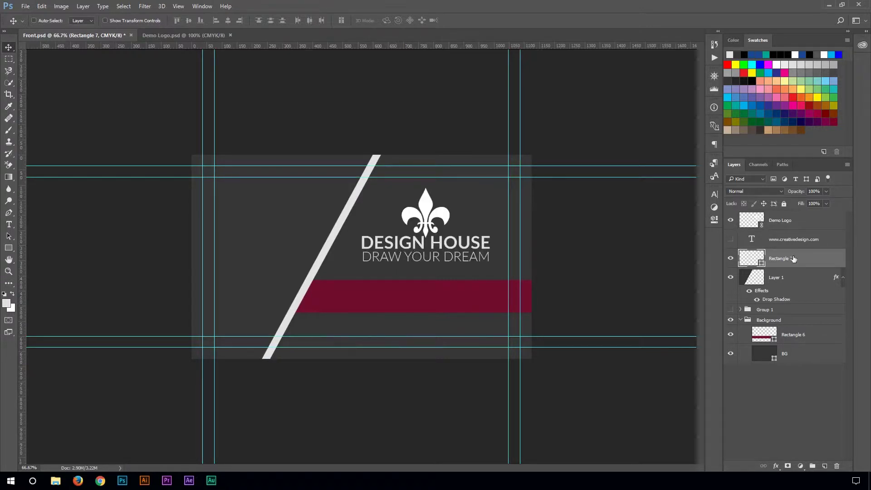
pyautogui.click(778, 222)
# Step: Move the logo to the upper left and scale it down to 64.48%, left of the stripe
pyautogui.moveTo(428, 219); pyautogui.dragTo(269, 220)
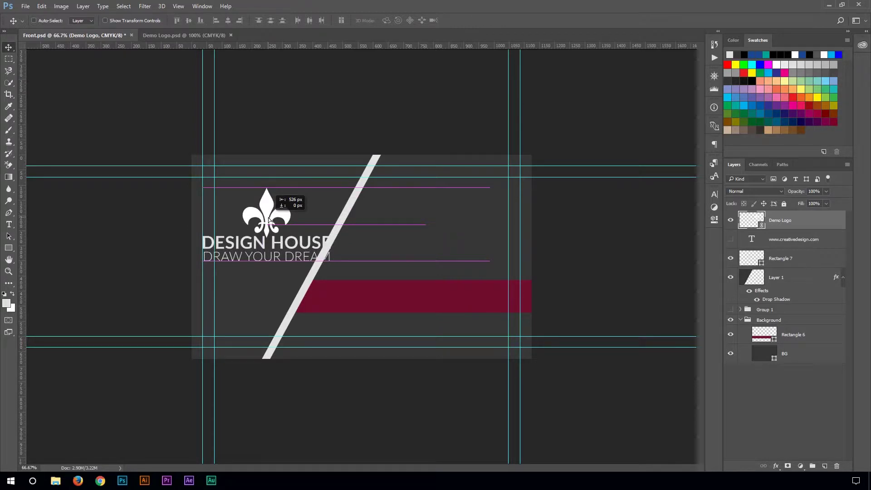
pyautogui.hotkey('ctrl', 't')
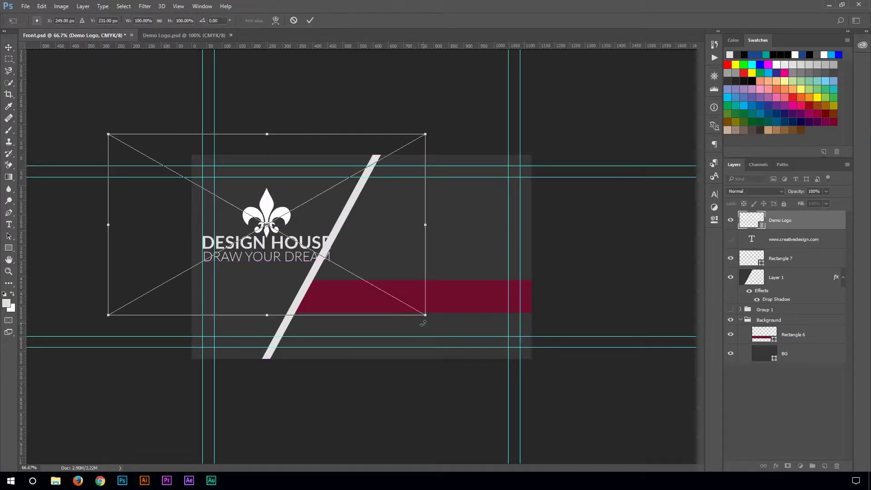
pyautogui.moveTo(425, 135); pyautogui.dragTo(364, 158)
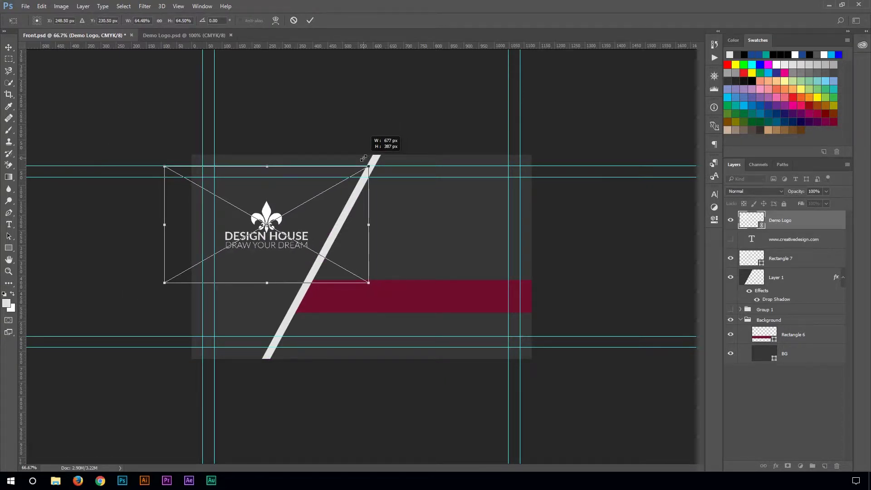
pyautogui.click(310, 20)
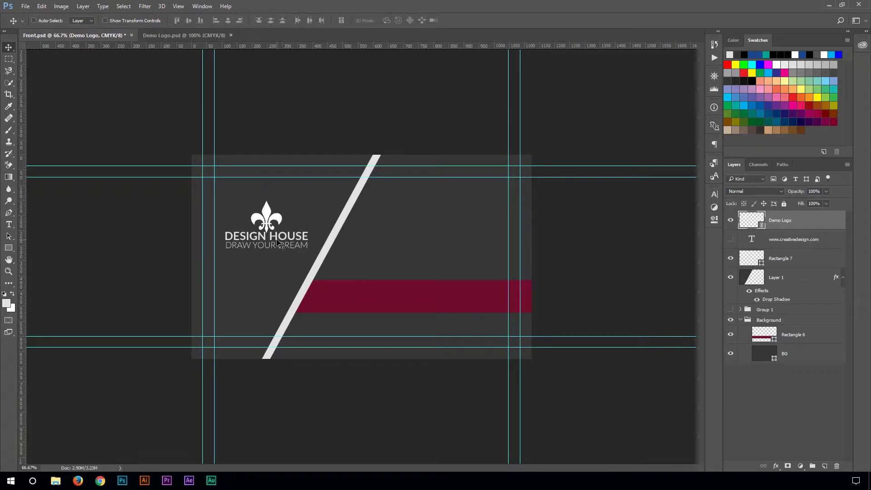
pyautogui.moveTo(277, 240); pyautogui.dragTo(276, 231)
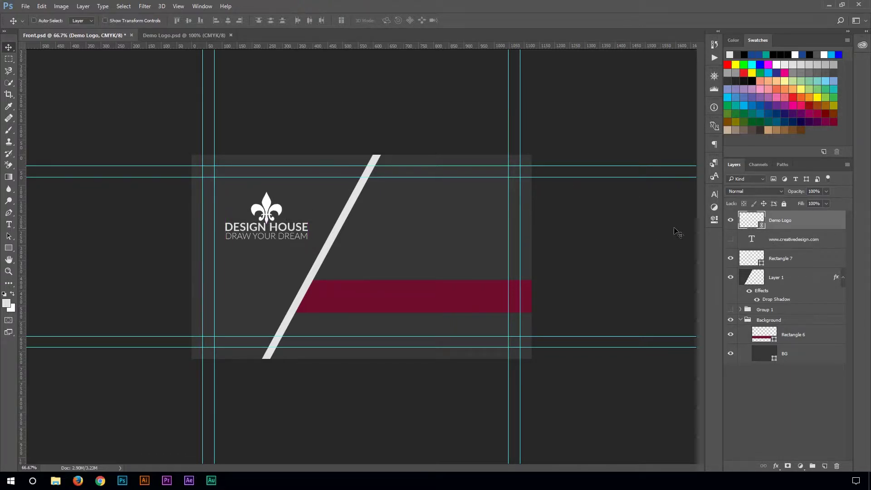
pyautogui.doubleClick(758, 228)
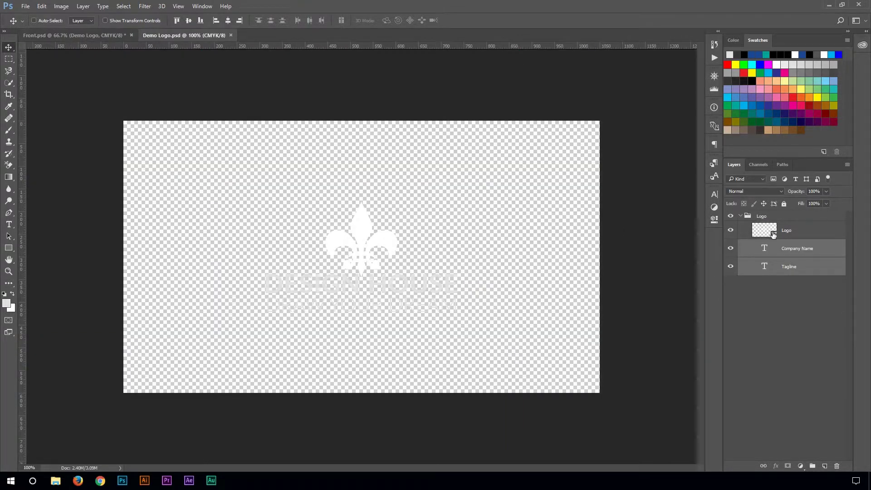
# Step: Recolour the logo's fleur-de-lis fill dark red (9f0000) and save Demo Logo.psd
pyautogui.doubleClick(774, 234)
pyautogui.write('ff0000')
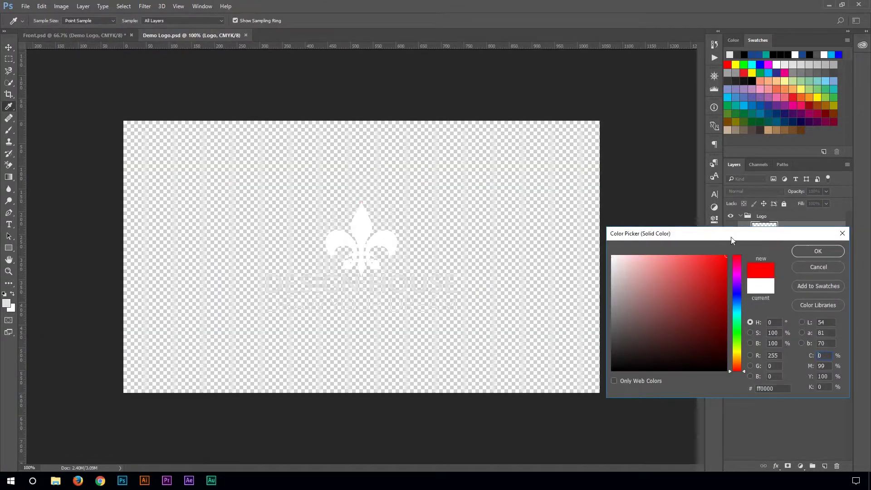
pyautogui.doubleClick(781, 355)
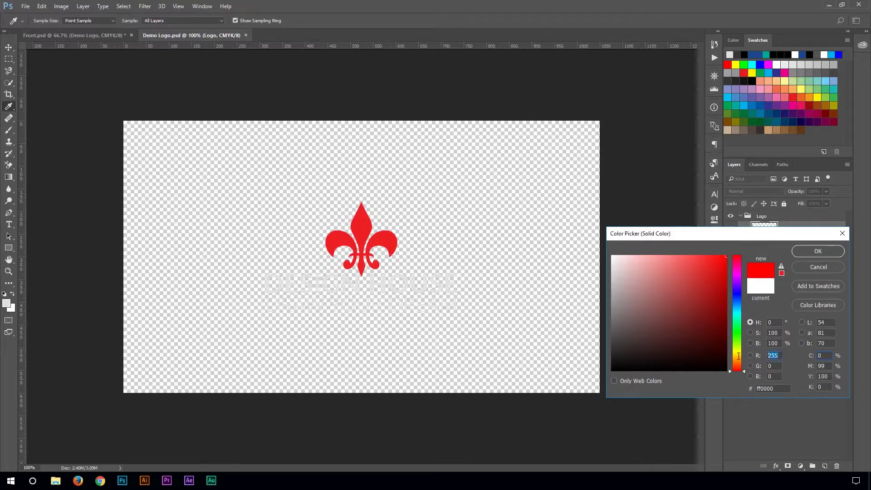
pyautogui.write('159')
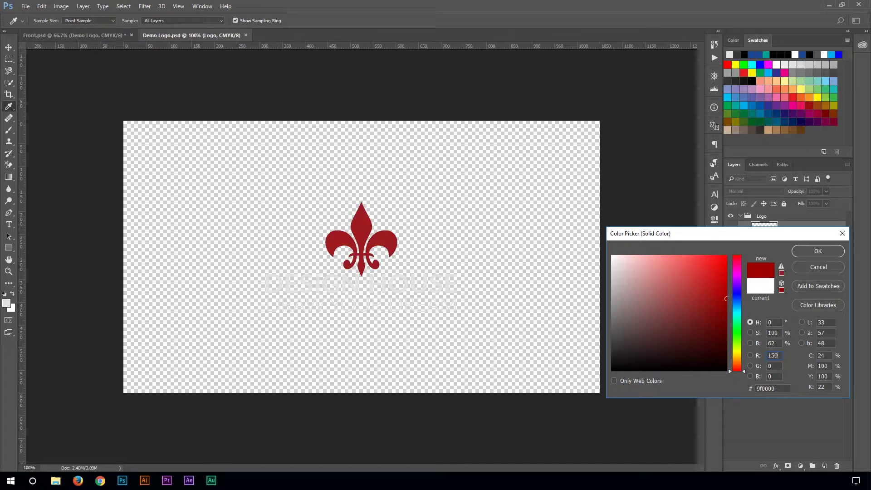
pyautogui.press('Tab')
pyautogui.press('Return')
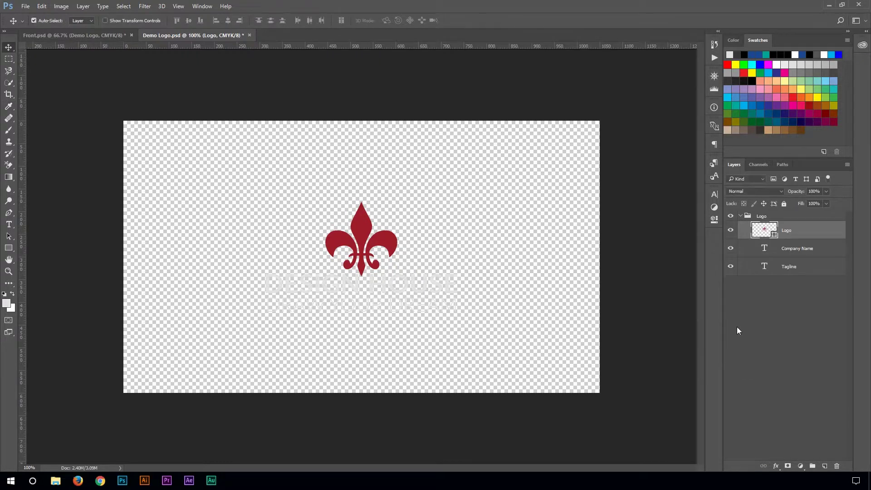
pyautogui.hotkey('ctrl', 's')
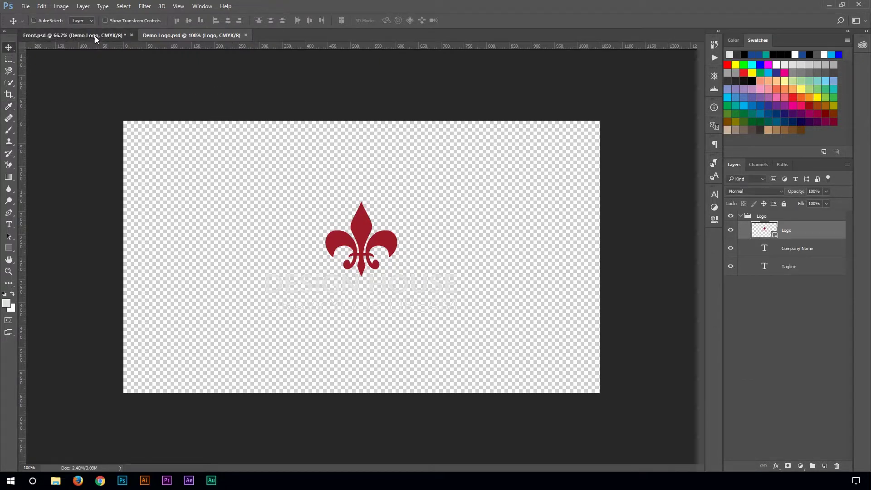
# Step: On Front.psd, move the crimson band up 35 px, hide it, and add a new layer above the logo
pyautogui.click(95, 37)
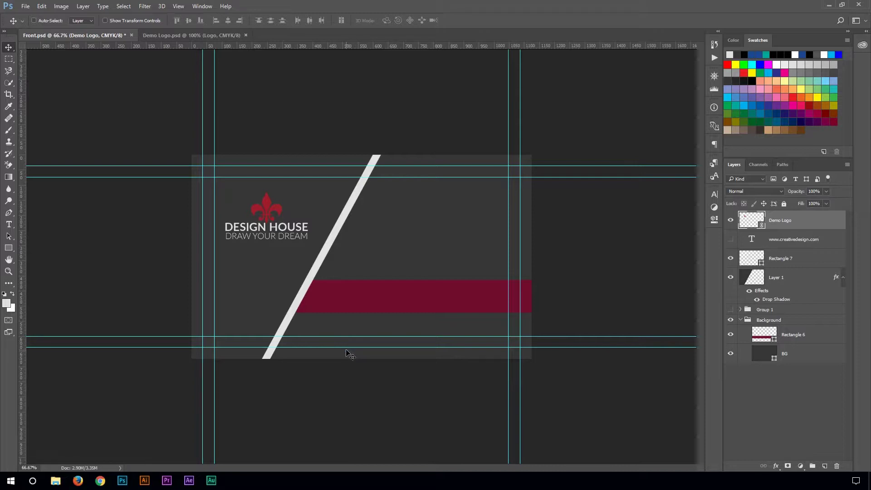
pyautogui.click(793, 336)
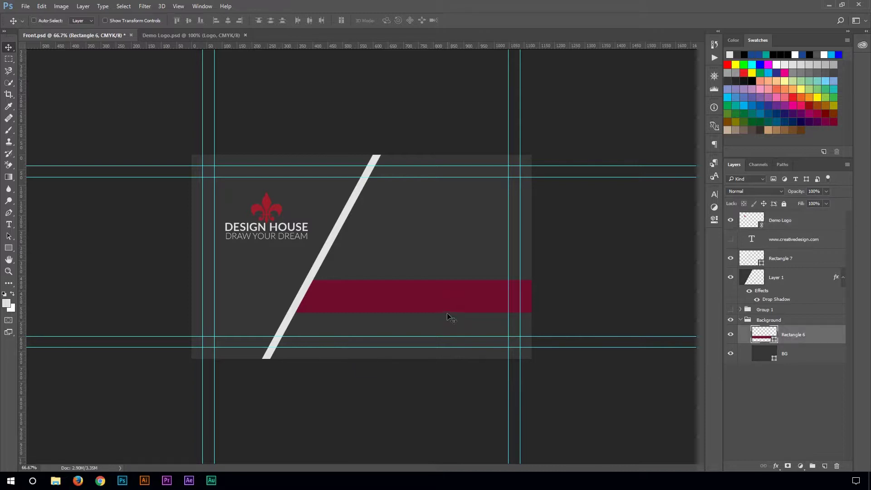
pyautogui.moveTo(449, 305); pyautogui.dragTo(451, 295)
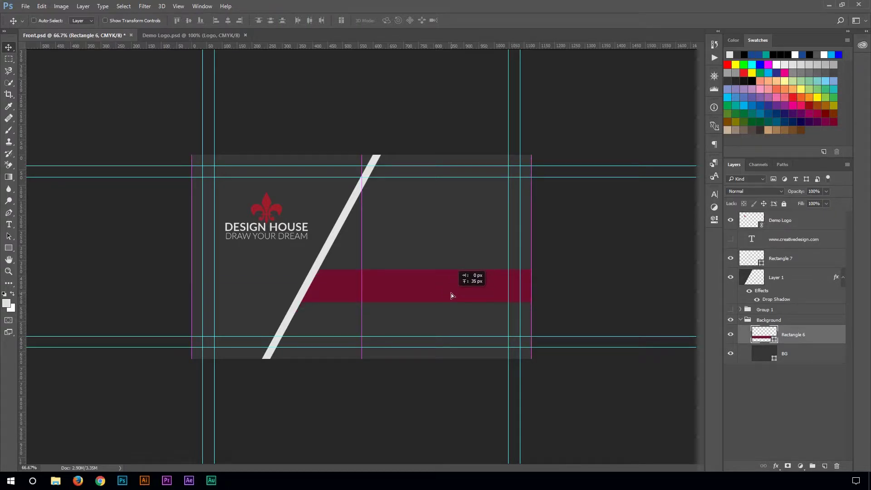
pyautogui.click(731, 335)
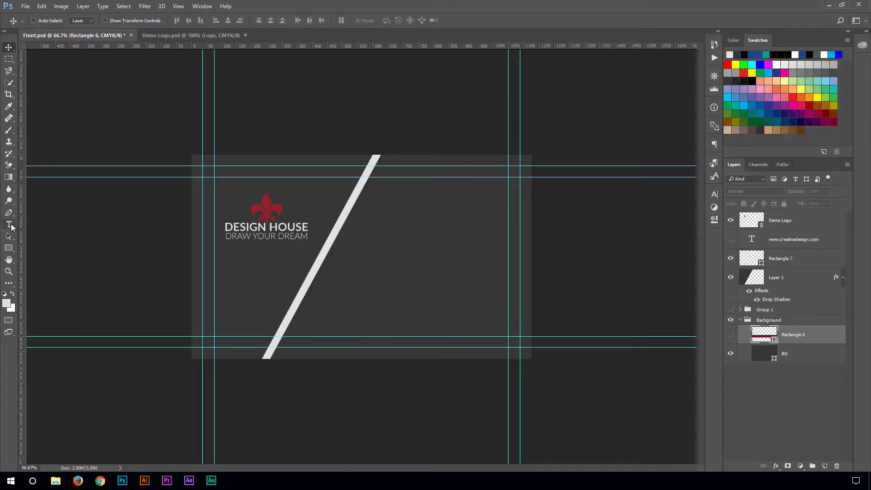
pyautogui.click(780, 222)
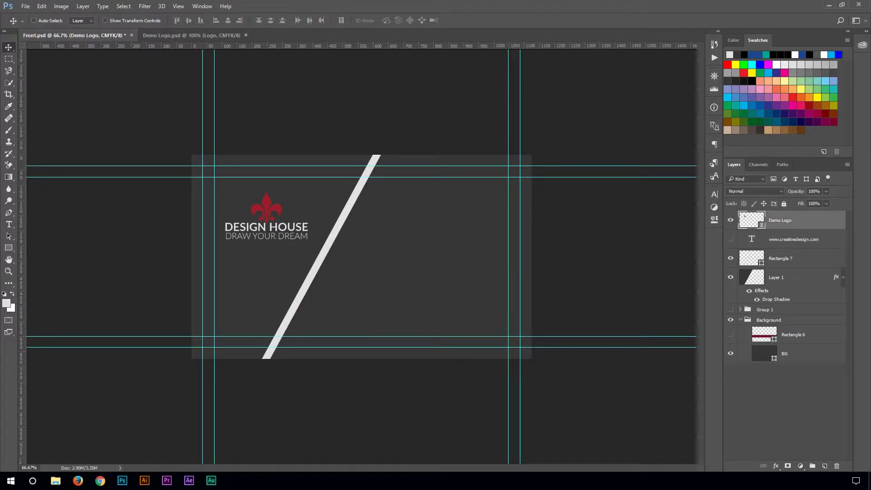
pyautogui.click(825, 465)
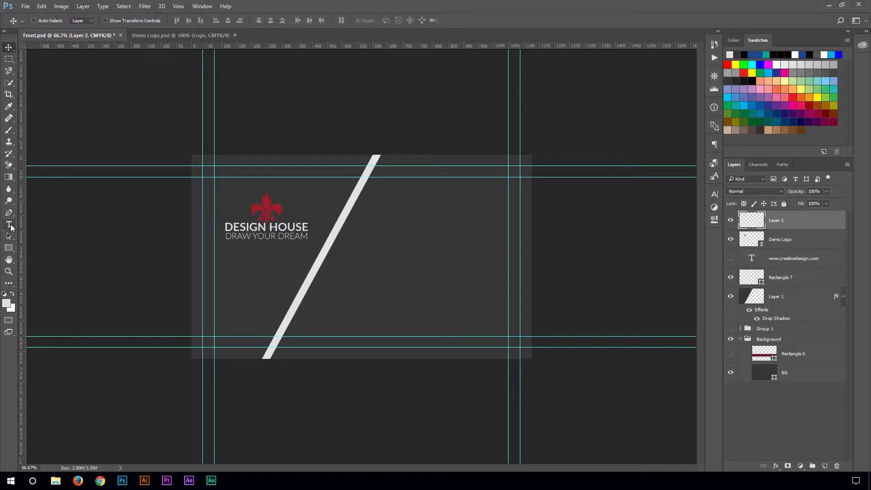
# Step: Type the person's full name in Bold 10 pt, left-aligned right of the stripe, then select the first name
pyautogui.click(10, 226)
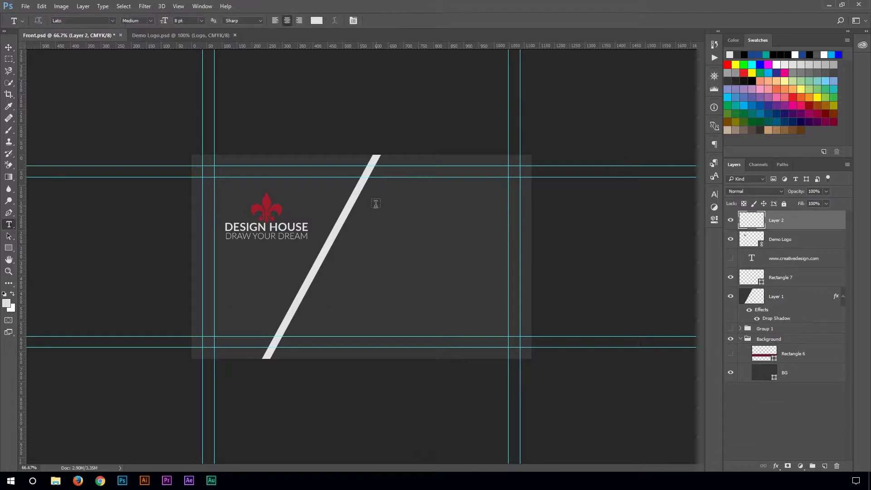
pyautogui.click(371, 202)
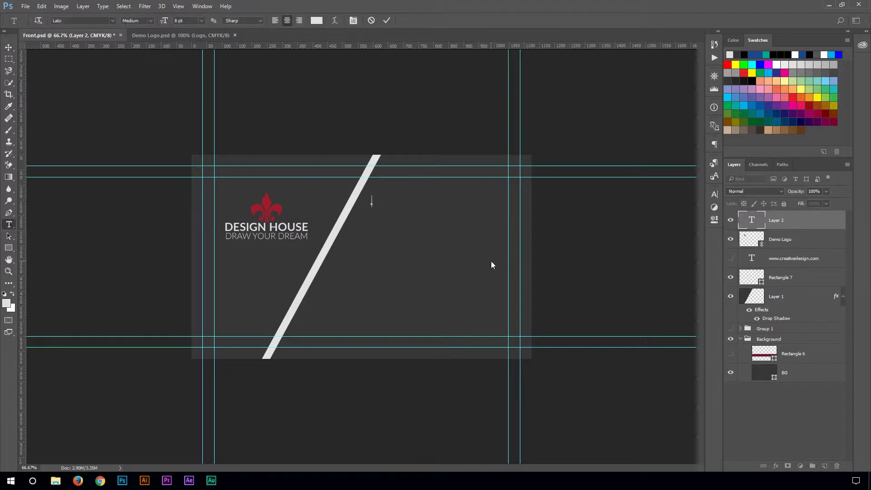
pyautogui.click(199, 19)
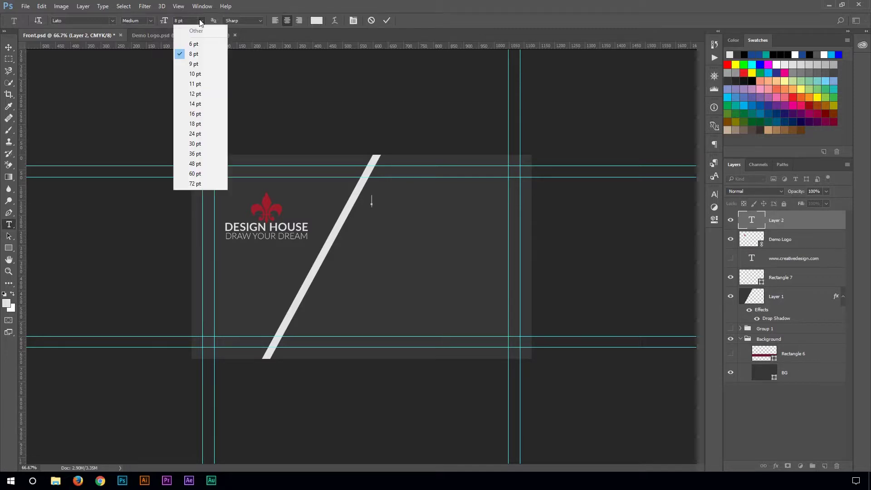
pyautogui.click(195, 74)
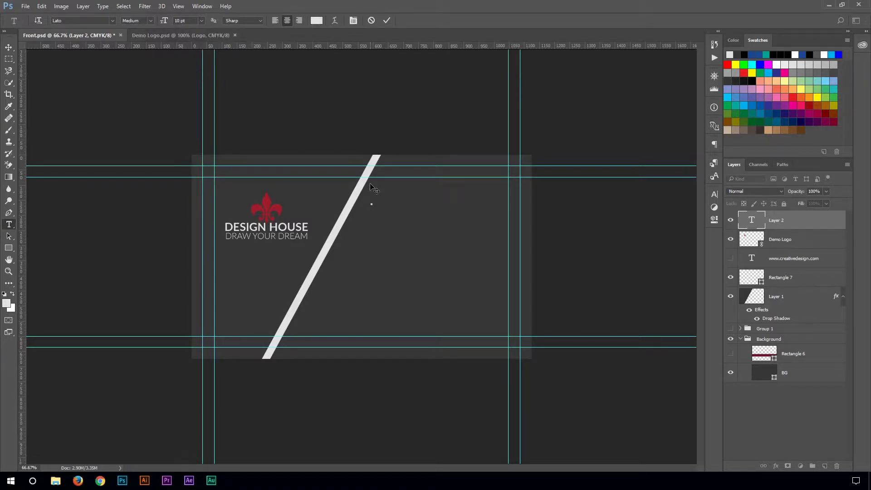
pyautogui.click(151, 21)
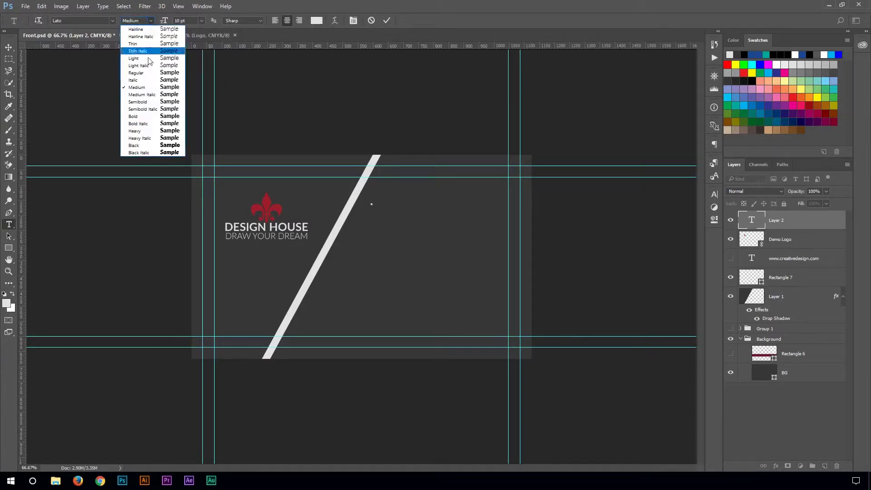
pyautogui.click(152, 119)
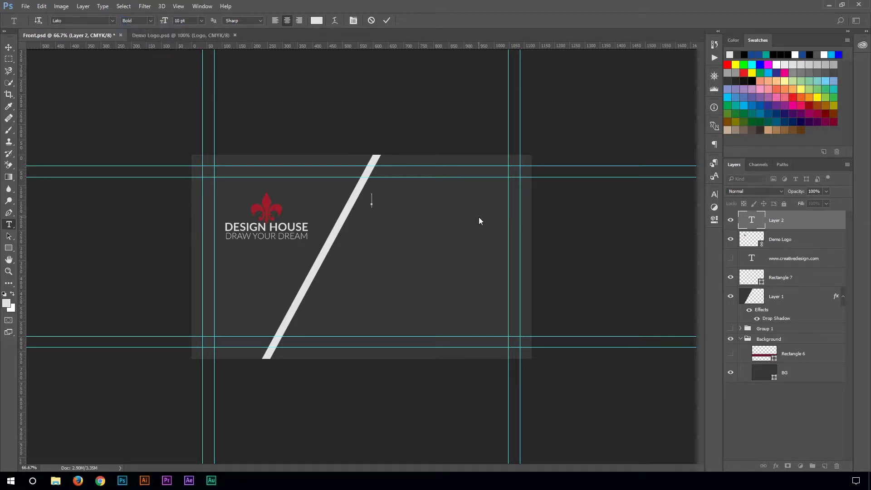
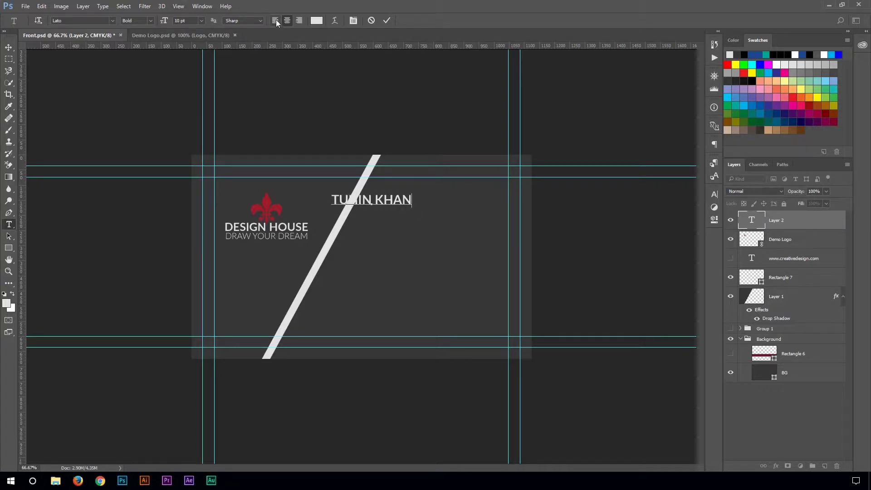
pyautogui.click(275, 20)
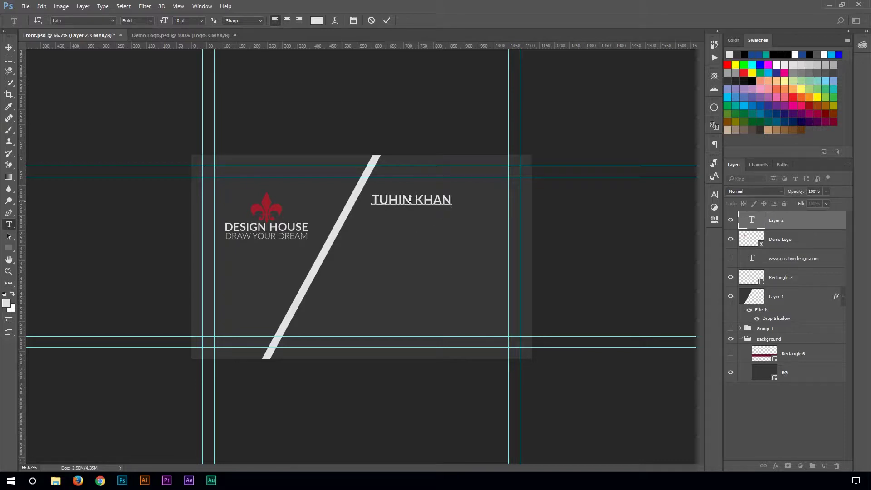
pyautogui.moveTo(411, 200); pyautogui.dragTo(371, 203)
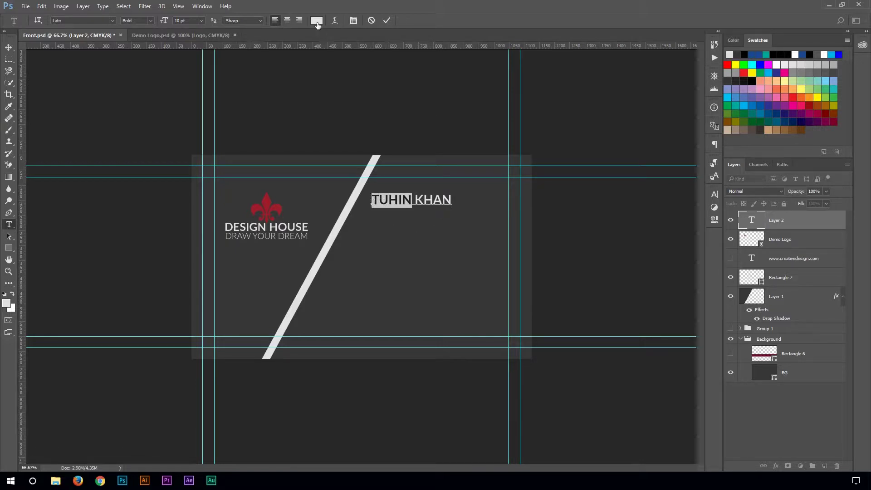
# Step: Colour the first name red df273c, sampled from the logo, and commit the name text
pyautogui.click(316, 20)
pyautogui.click(266, 208)
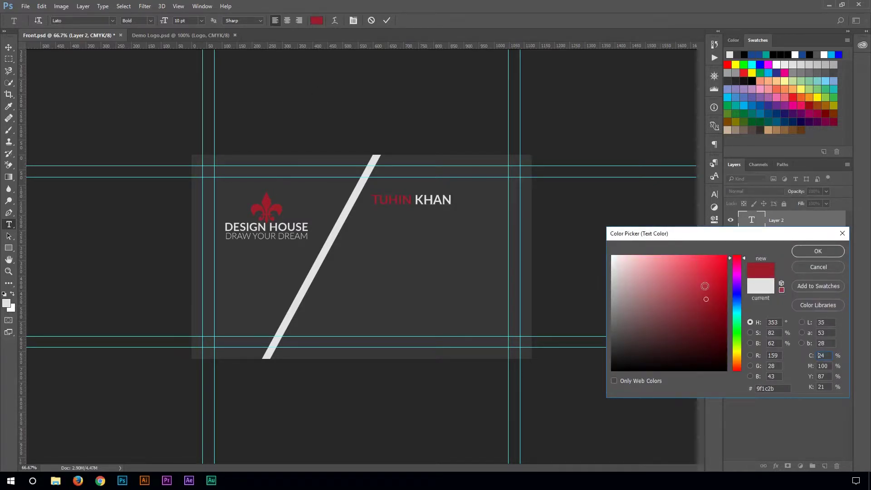
pyautogui.moveTo(710, 286); pyautogui.dragTo(726, 265)
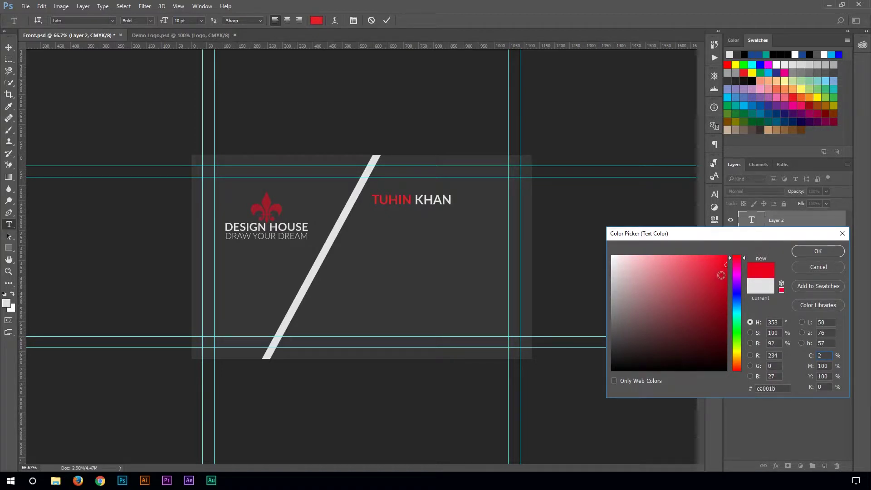
pyautogui.moveTo(714, 277); pyautogui.dragTo(706, 269)
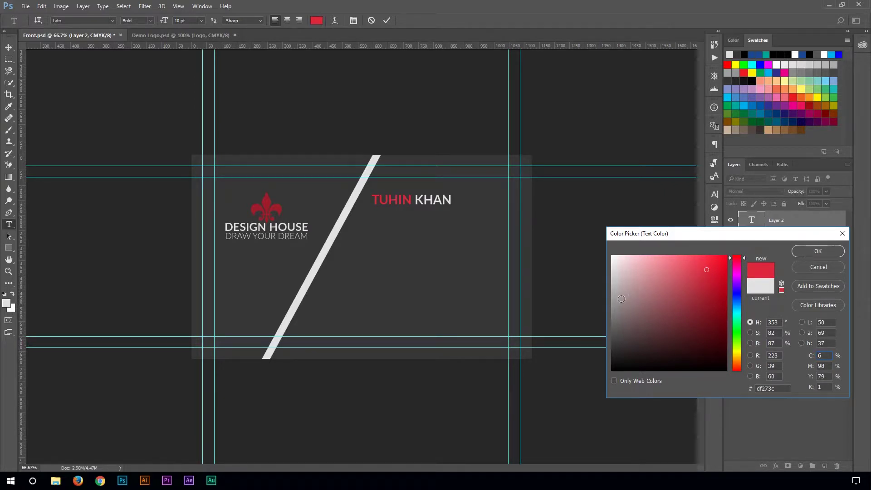
pyautogui.click(833, 252)
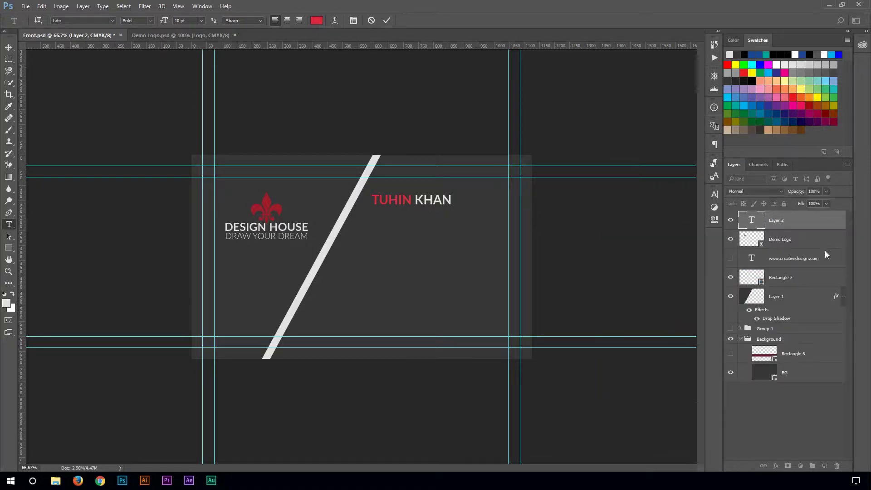
pyautogui.click(389, 20)
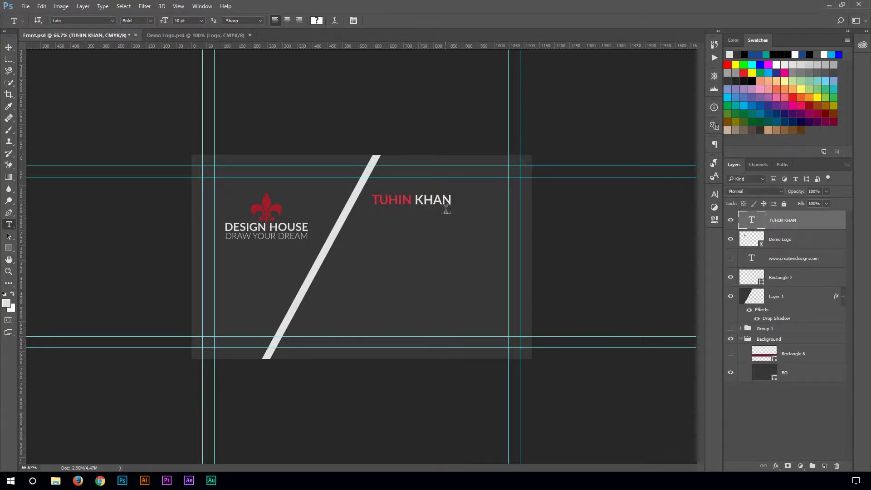
# Step: Duplicate the name text layer and move the copy about 68 px down
pyautogui.hotkey('ctrl', '+')
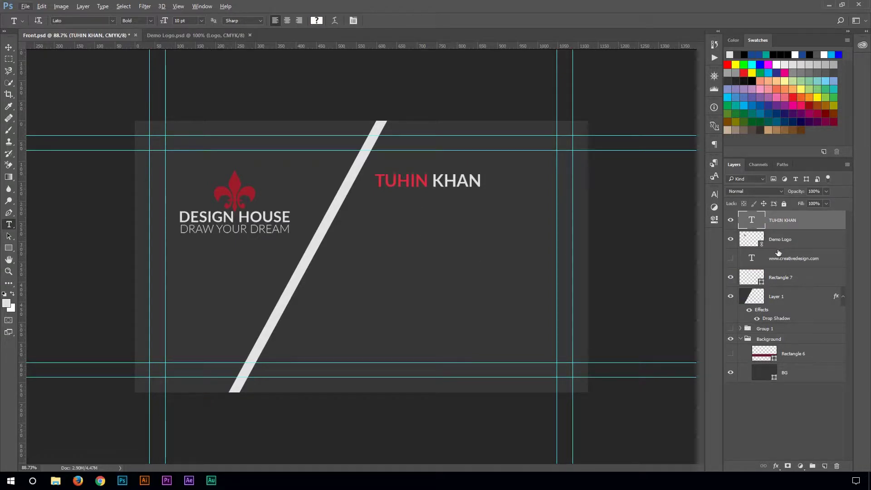
pyautogui.hotkey('ctrl', 'j')
pyautogui.click(9, 47)
pyautogui.moveTo(433, 180); pyautogui.dragTo(432, 208)
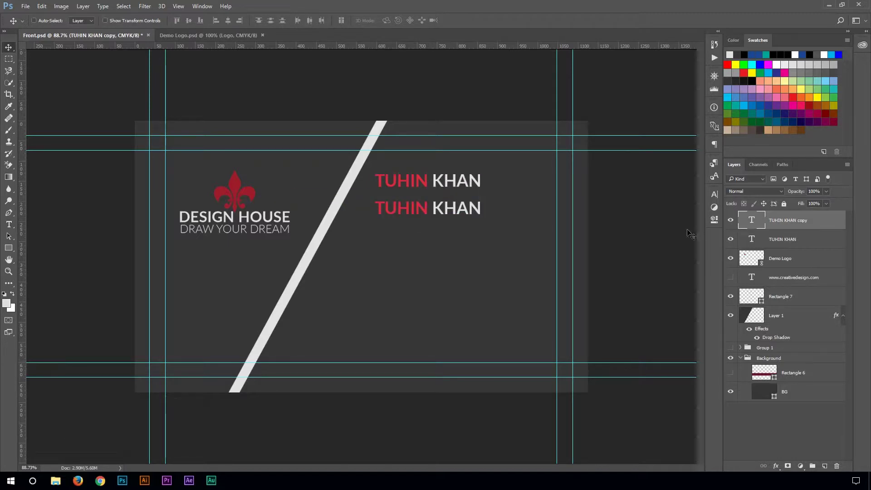
# Step: Shrink the copied text to 7 pt and place it just under the name
pyautogui.click(714, 194)
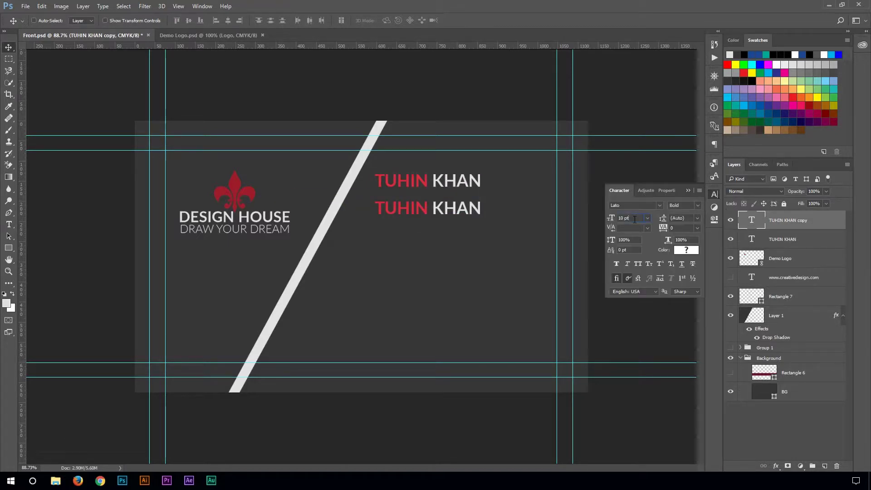
pyautogui.write('8')
pyautogui.press('Return')
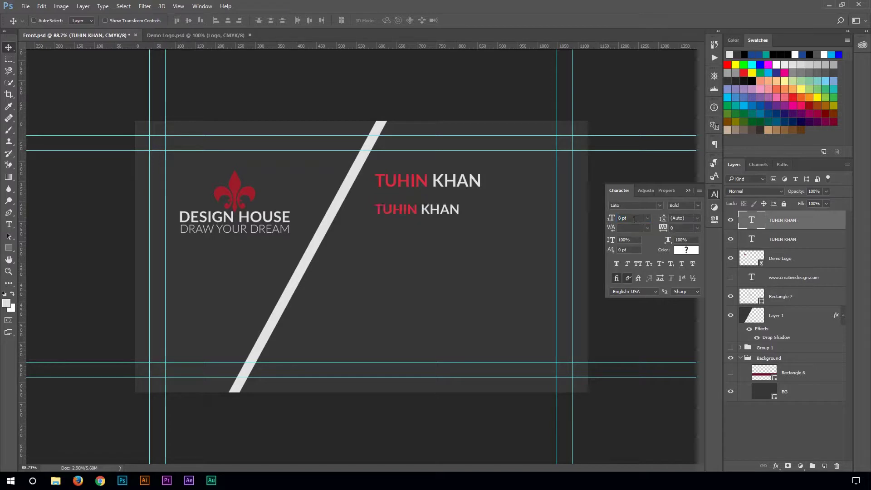
pyautogui.click(634, 220)
pyautogui.press('Return')
pyautogui.click(688, 190)
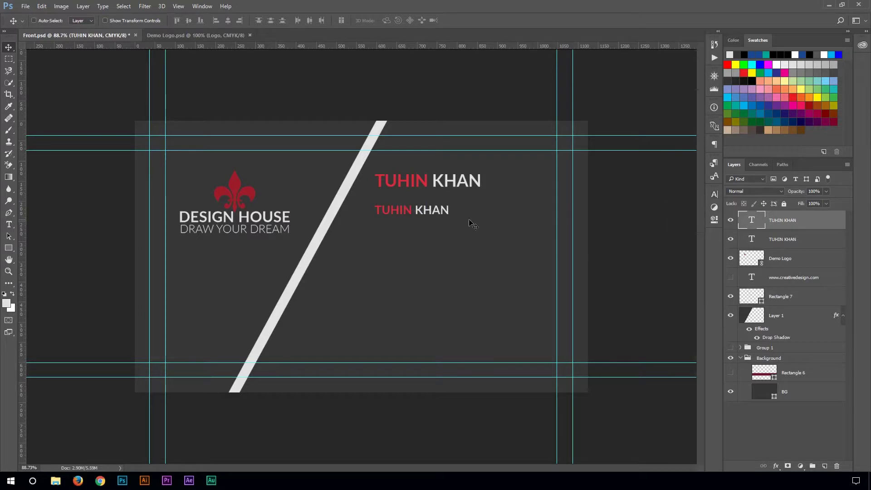
pyautogui.moveTo(406, 215); pyautogui.dragTo(408, 206)
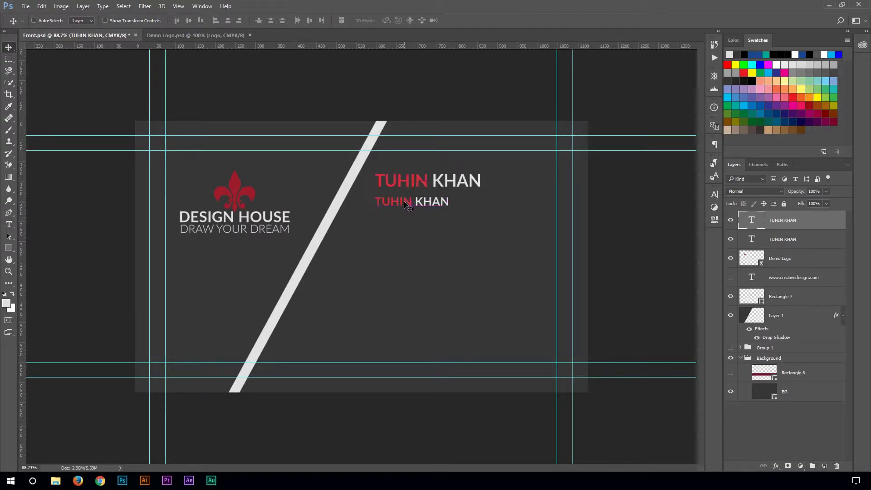
# Step: Retype the copy as 'Creative Designer' and commit the title text
pyautogui.doubleClick(752, 220)
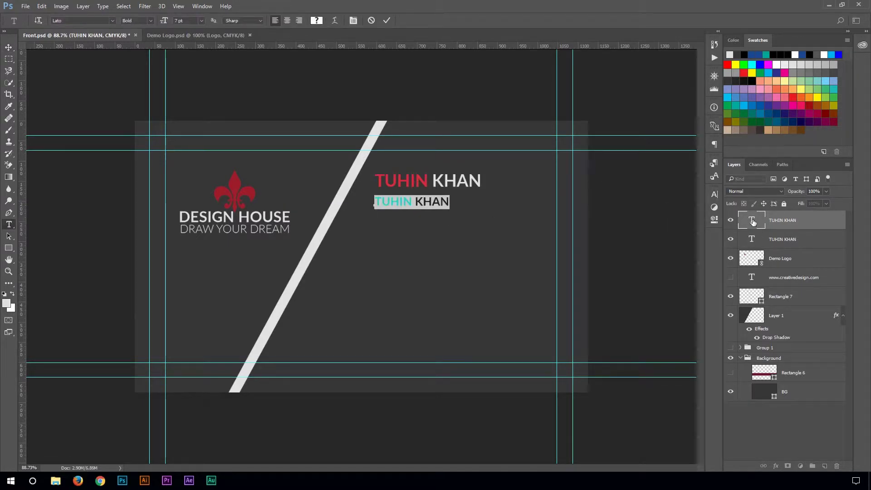
pyautogui.write('Creative')
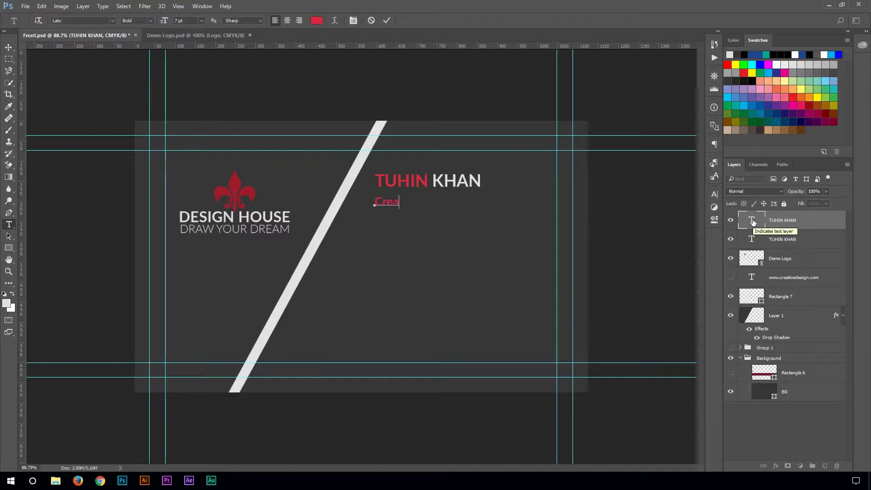
pyautogui.write(' Desi')
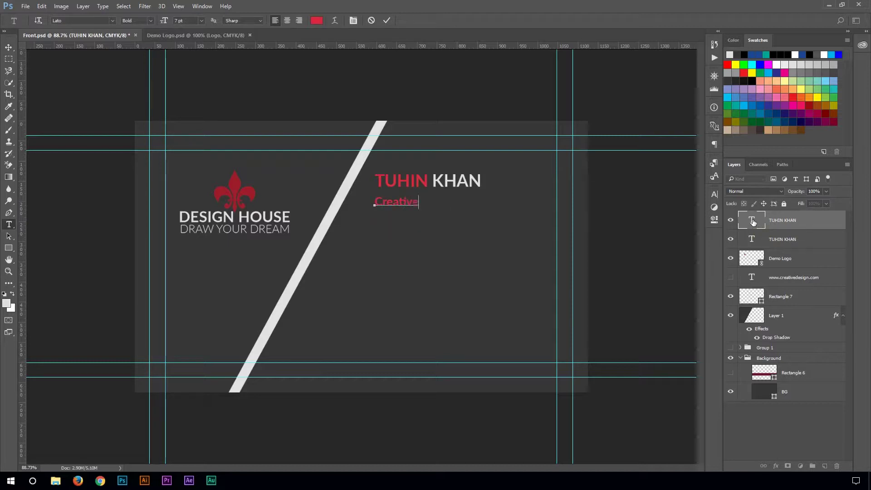
pyautogui.write('gner')
pyautogui.hotkey('ctrl', 'Return')
pyautogui.press('v')
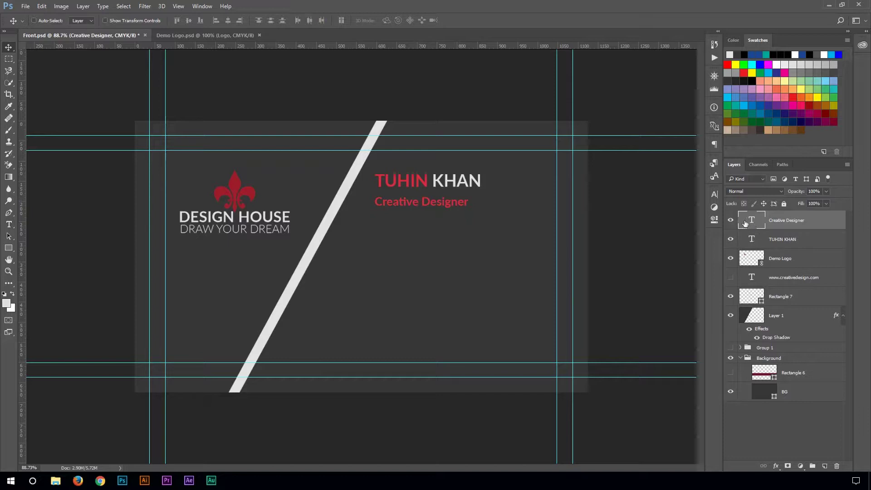
pyautogui.click(714, 194)
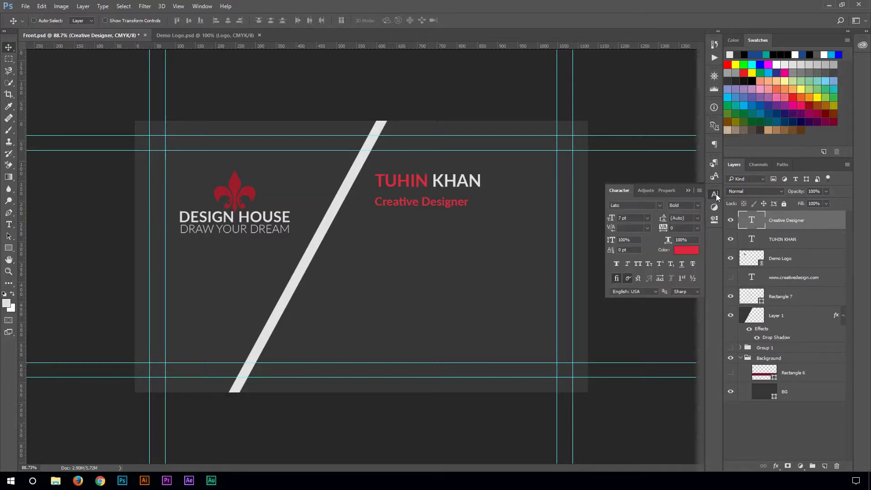
# Step: Color the Creative Designer title light grey #cccccc
pyautogui.click(688, 252)
pyautogui.click(796, 64)
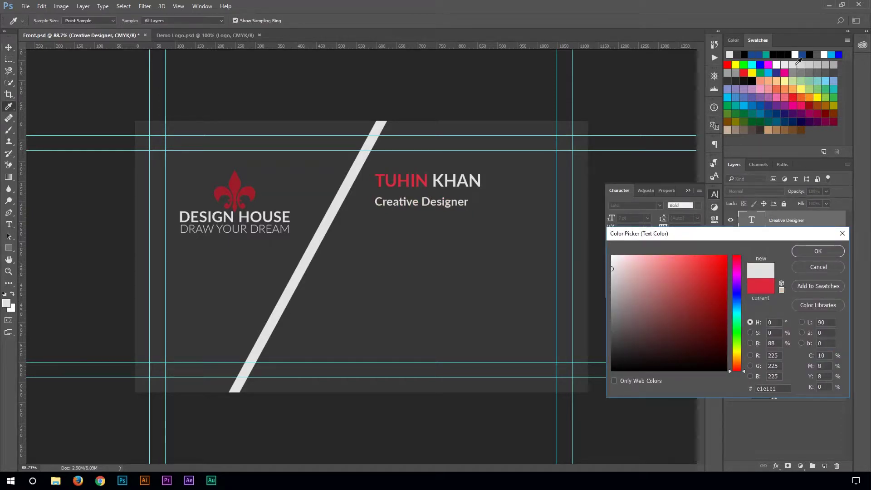
pyautogui.click(820, 66)
pyautogui.click(811, 66)
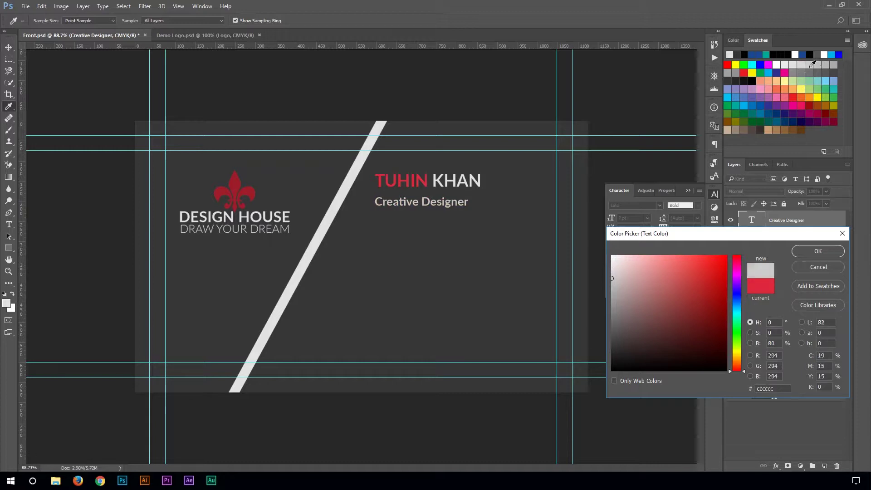
pyautogui.click(817, 251)
# Step: Enlarge the name line to 14 pt and select the title layer with it
pyautogui.click(776, 240)
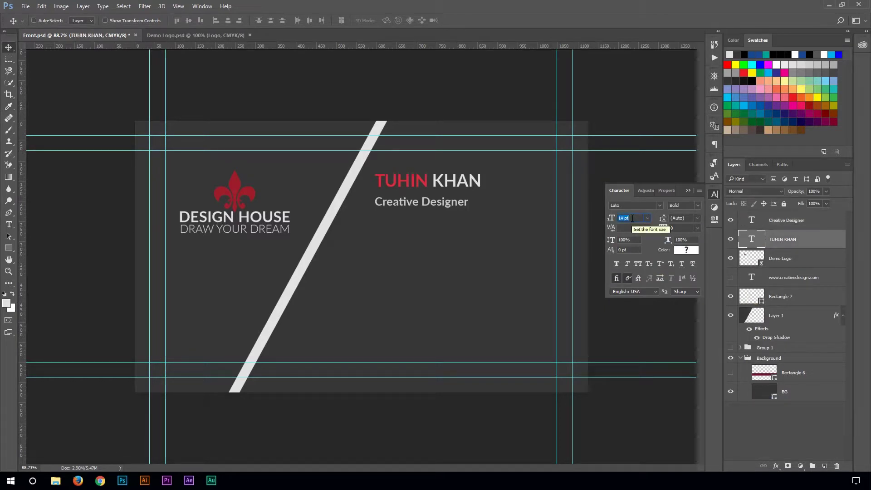
pyautogui.press('Up')
pyautogui.press('Return')
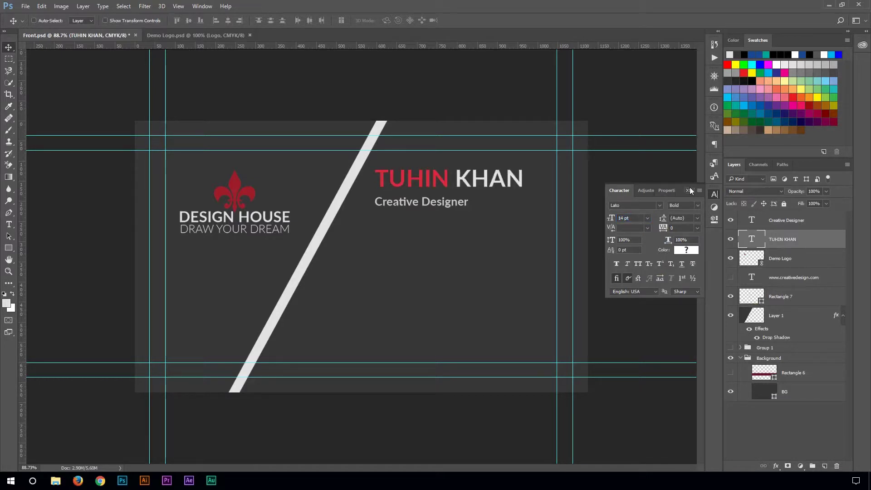
pyautogui.click(714, 194)
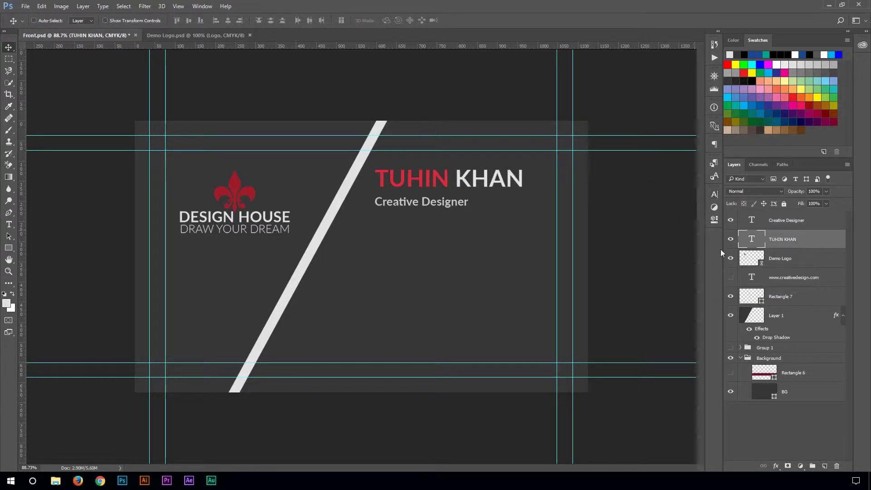
pyautogui.keyDown('shift'); pyautogui.click(782, 223); pyautogui.keyUp('shift')
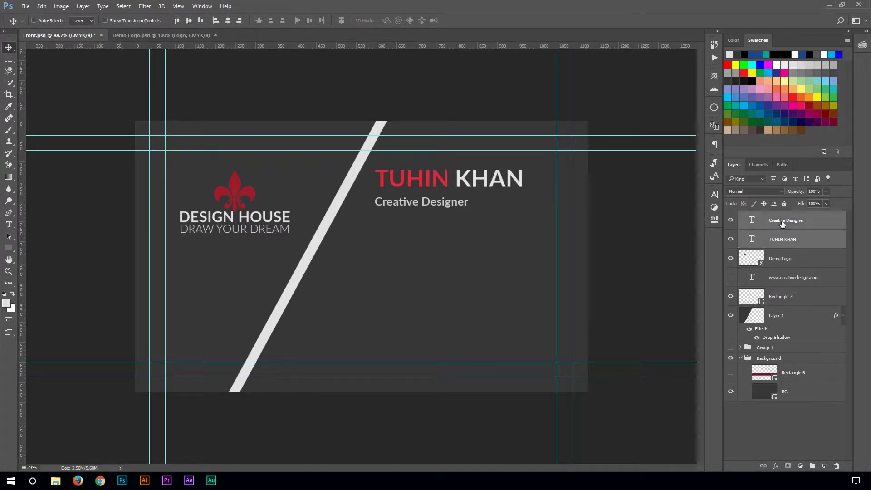
# Step: Undo a trial bottom-edge alignment of name and title, then save Front.psd
pyautogui.click(201, 21)
pyautogui.hotkey('ctrl', 'z')
pyautogui.click(792, 245)
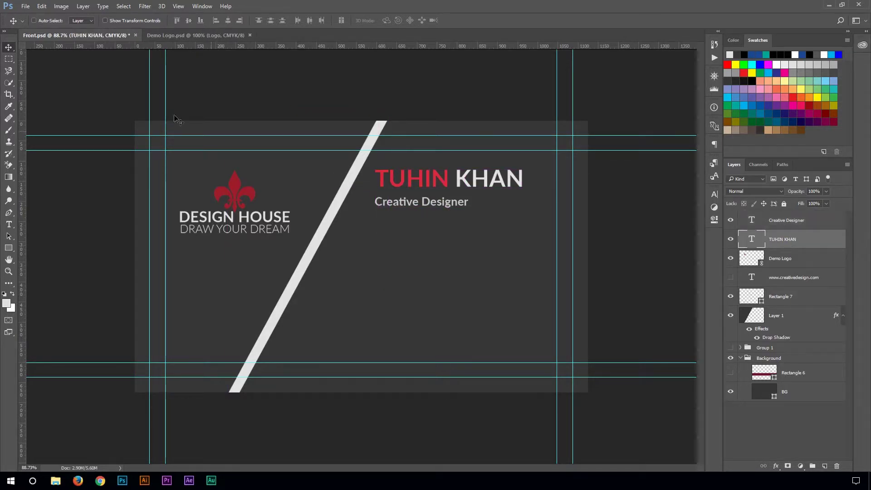
pyautogui.click(25, 6)
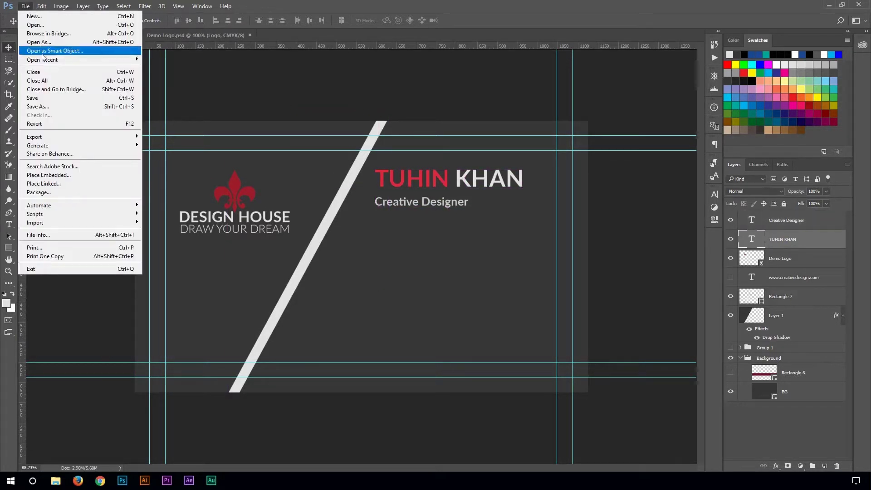
pyautogui.click(48, 98)
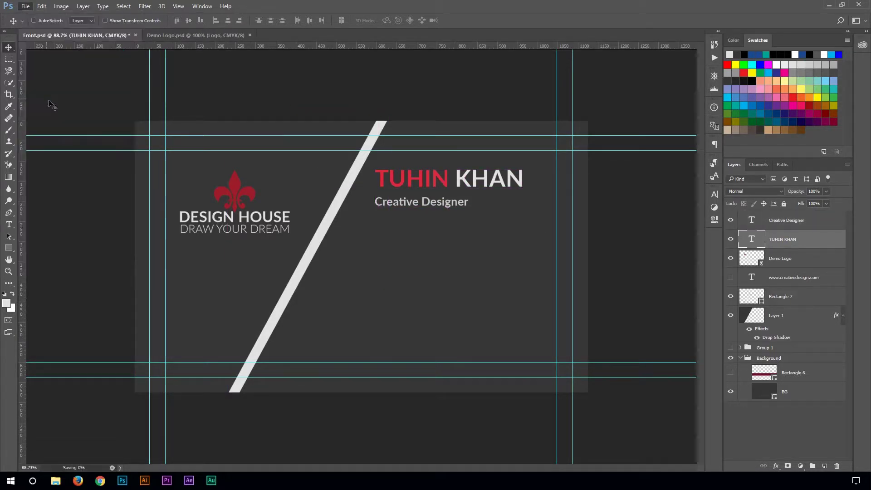
# Step: Select the logo, title and name layers in turn, then bring up the shape tool options
pyautogui.click(781, 262)
pyautogui.click(783, 227)
pyautogui.click(782, 236)
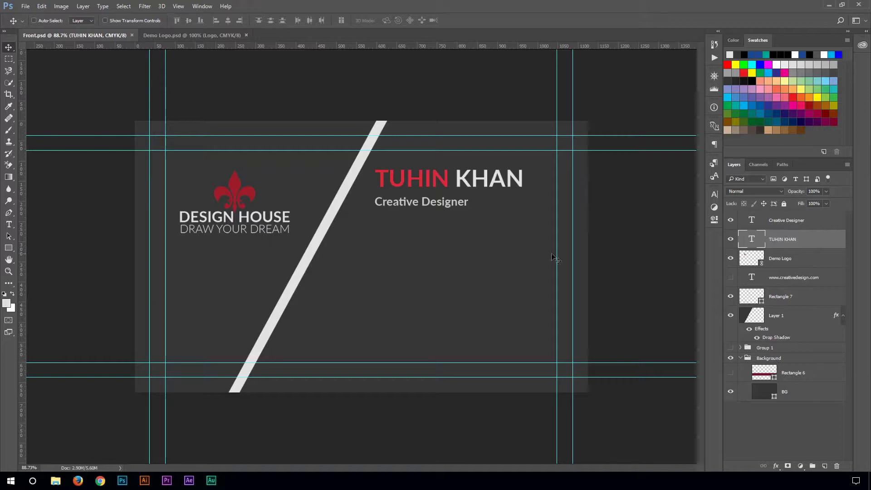
pyautogui.click(9, 252)
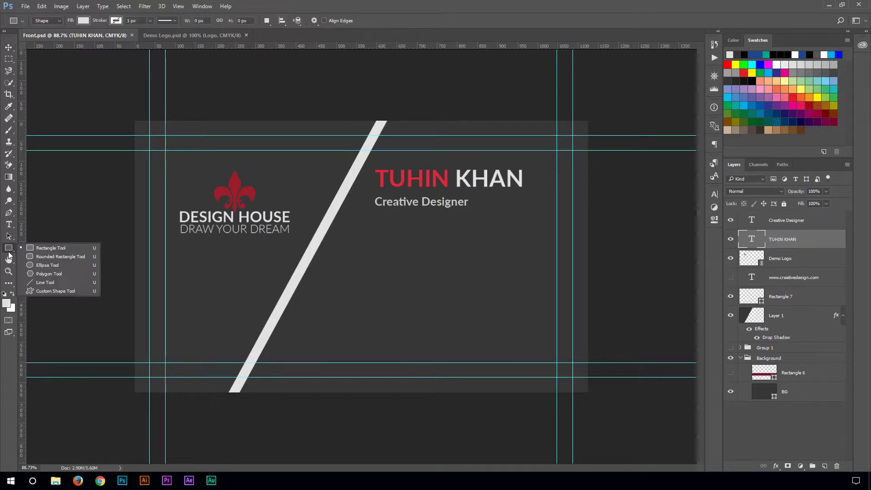
# Step: Draw a horizontal line under the Creative Designer title, colored with the name's red
pyautogui.click(43, 283)
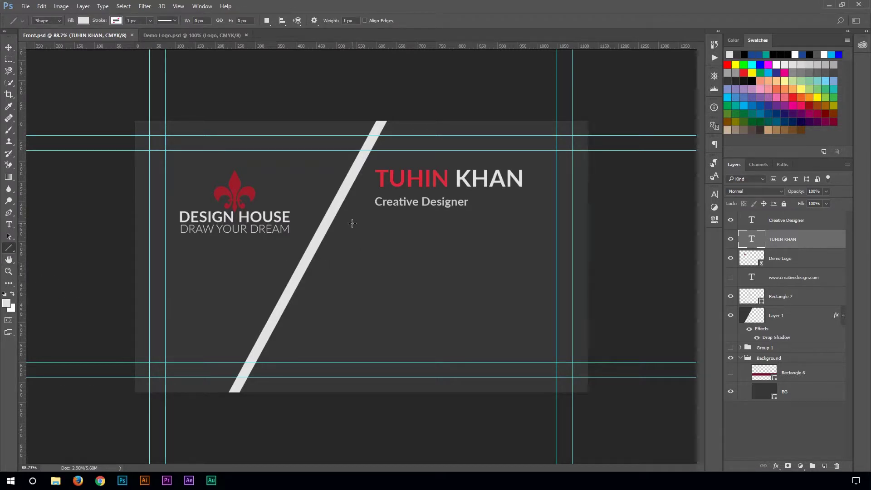
pyautogui.moveTo(350, 219); pyautogui.dragTo(524, 221)
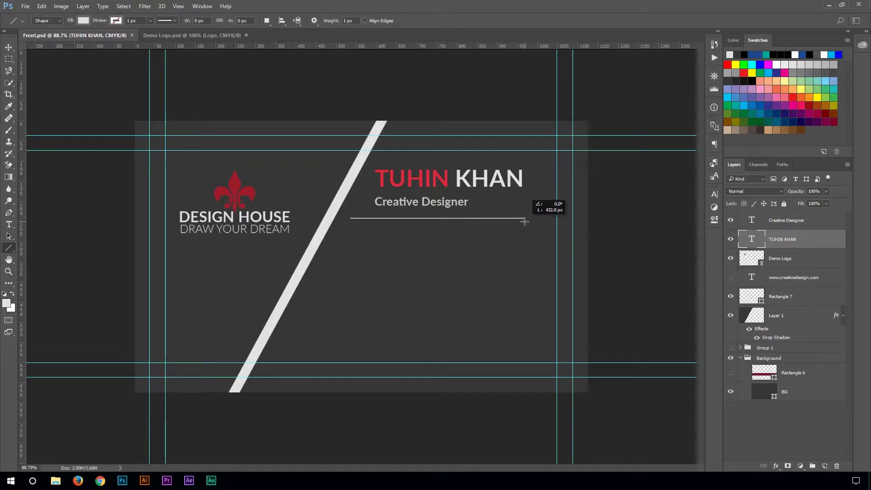
pyautogui.moveTo(524, 221); pyautogui.dragTo(560, 219)
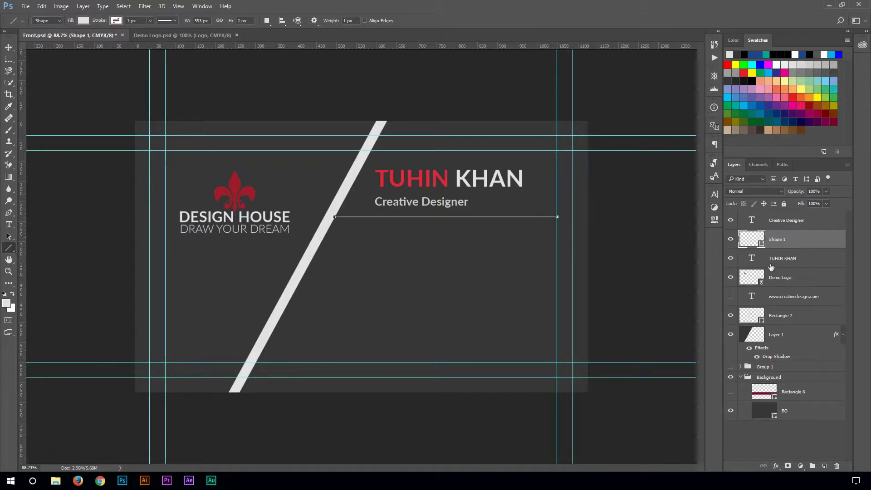
pyautogui.doubleClick(761, 246)
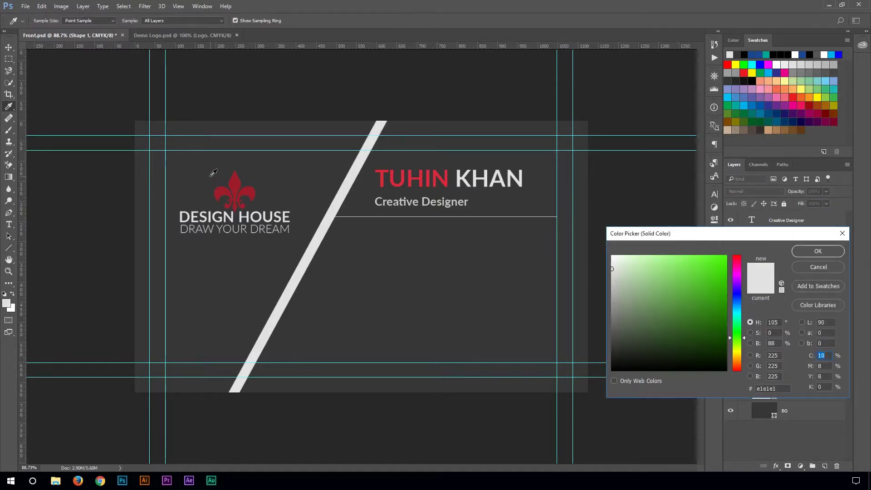
pyautogui.click(387, 181)
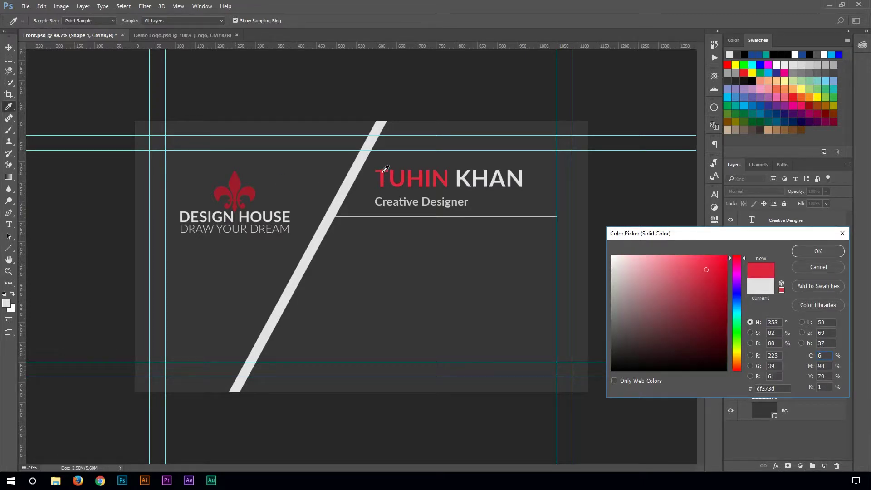
pyautogui.click(818, 251)
# Step: Thicken the red line to about 8 px with Free Transform
pyautogui.keyDown('alt'); pyautogui.scroll(2, 430, 250); pyautogui.keyUp('alt')
pyautogui.keyDown('alt'); pyautogui.scroll(1, 430, 250); pyautogui.keyUp('alt')
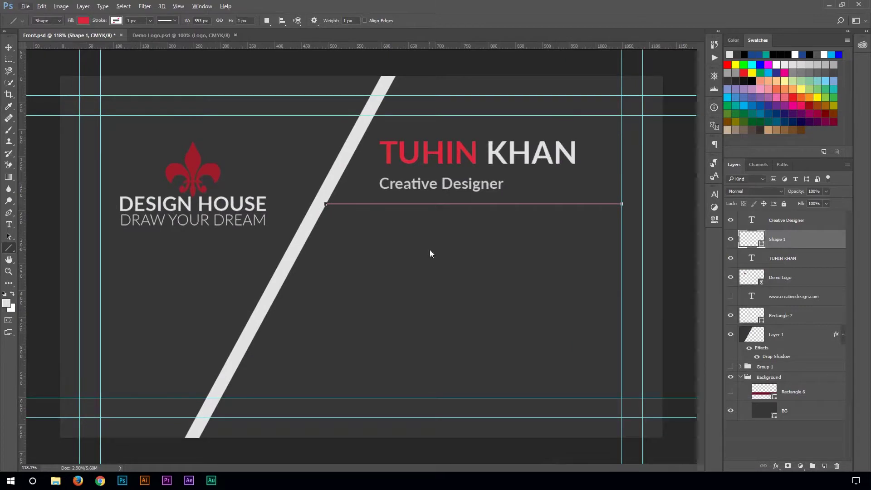
pyautogui.hotkey('ctrl', 't')
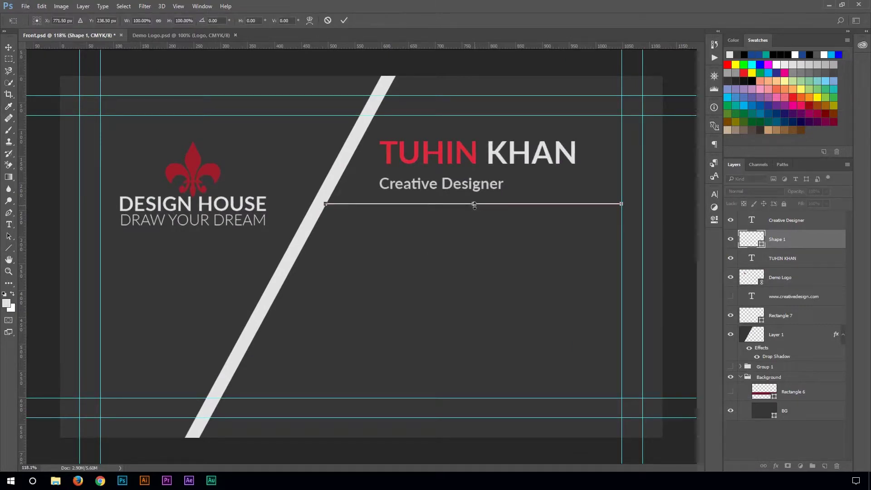
pyautogui.moveTo(474, 207); pyautogui.dragTo(474, 209)
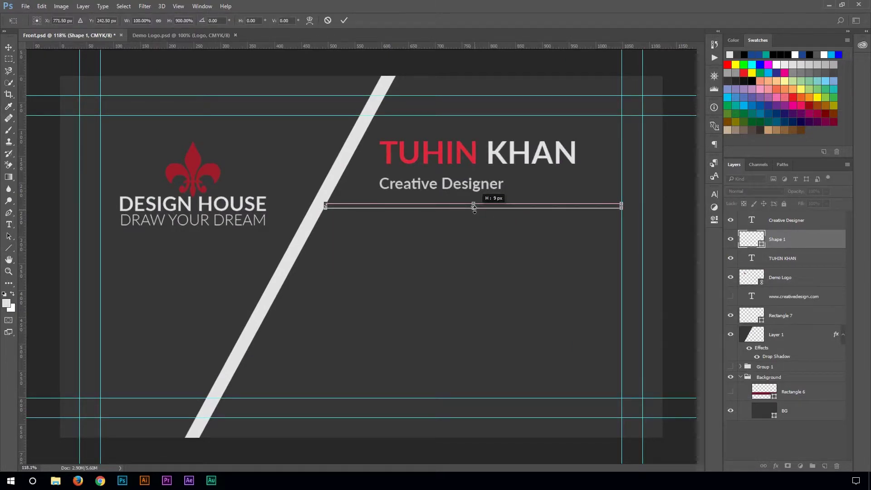
pyautogui.click(344, 21)
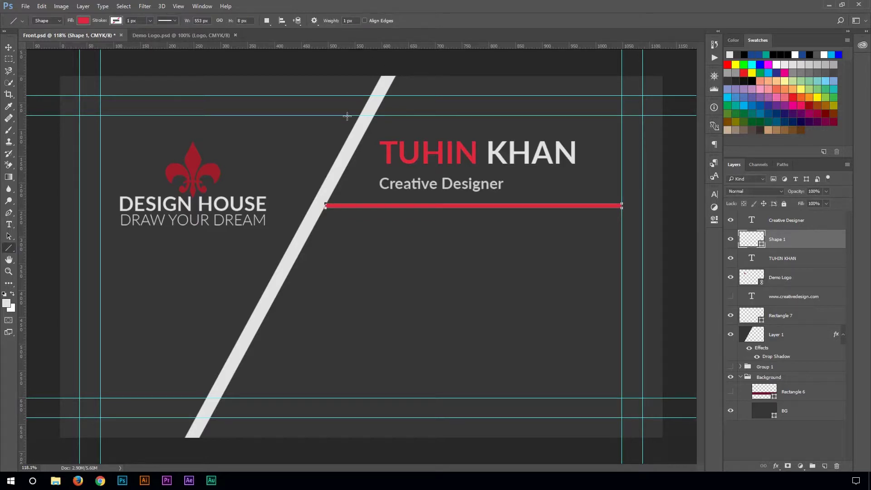
# Step: Thin the red bar back down to about 6 px
pyautogui.scroll(3, 458, 234)
pyautogui.scroll(2, 458, 233)
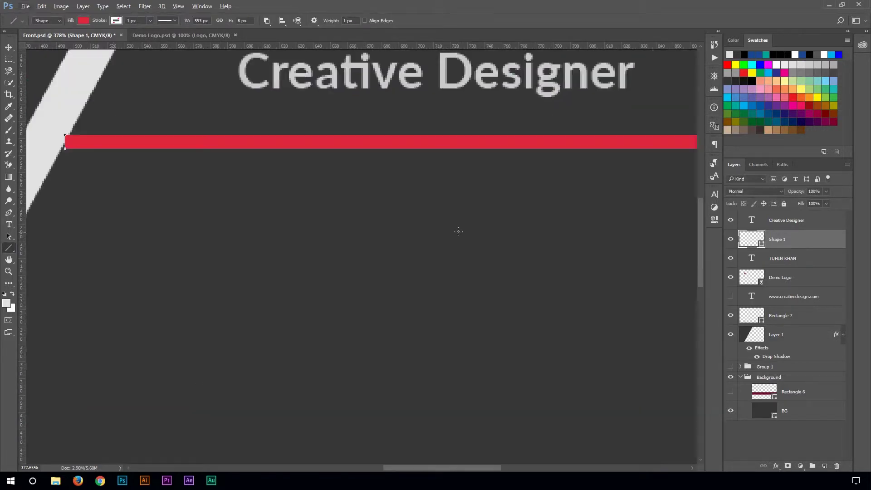
pyautogui.hotkey('ctrl', 't')
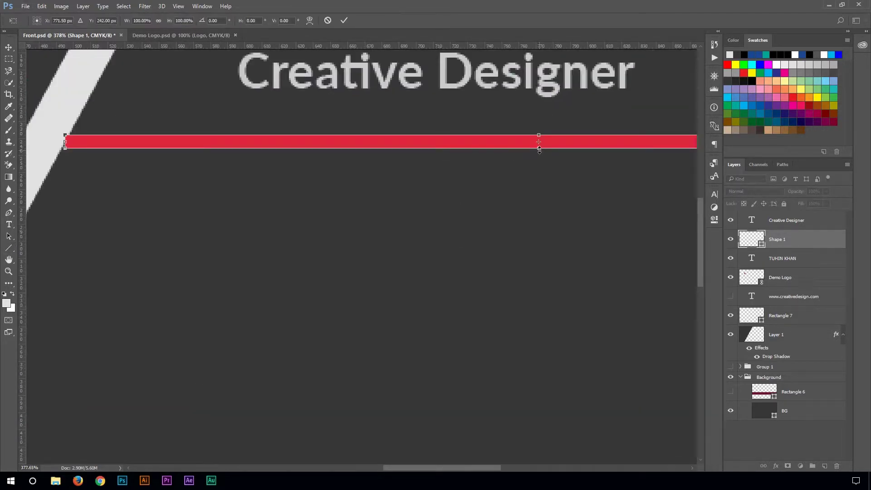
pyautogui.moveTo(539, 149); pyautogui.dragTo(539, 144)
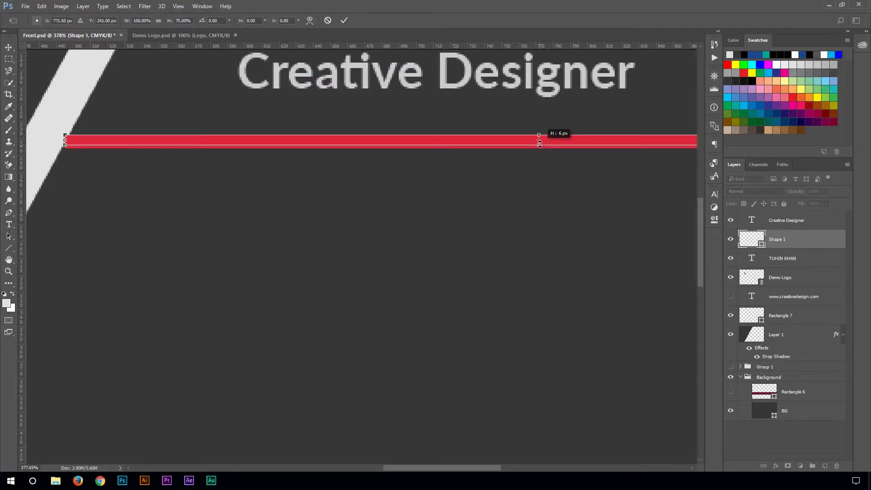
pyautogui.moveTo(539, 144); pyautogui.dragTo(540, 143)
pyautogui.click(343, 20)
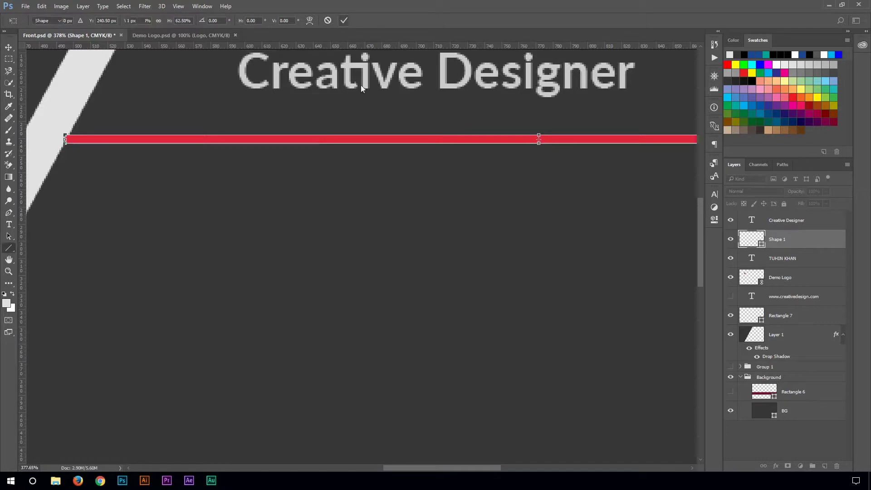
# Step: Move the line layer into the Background group and check logo and line visibility
pyautogui.hotkey('ctrl', '0')
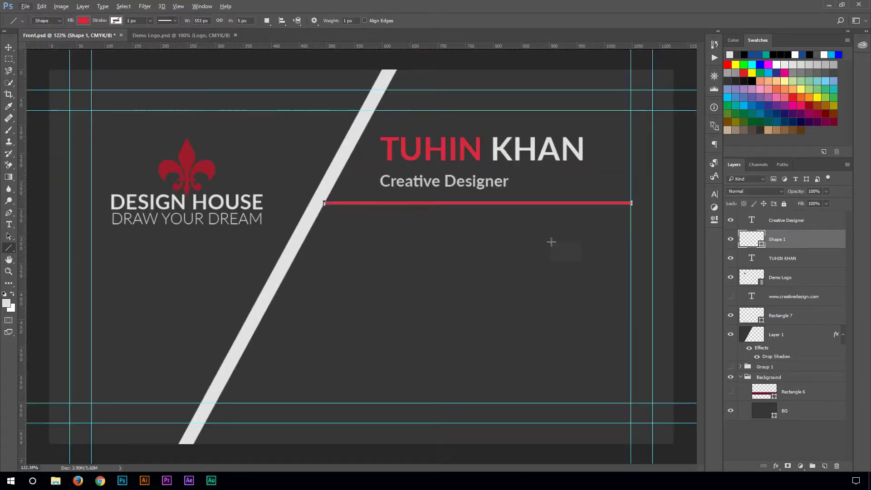
pyautogui.moveTo(815, 244); pyautogui.dragTo(803, 397)
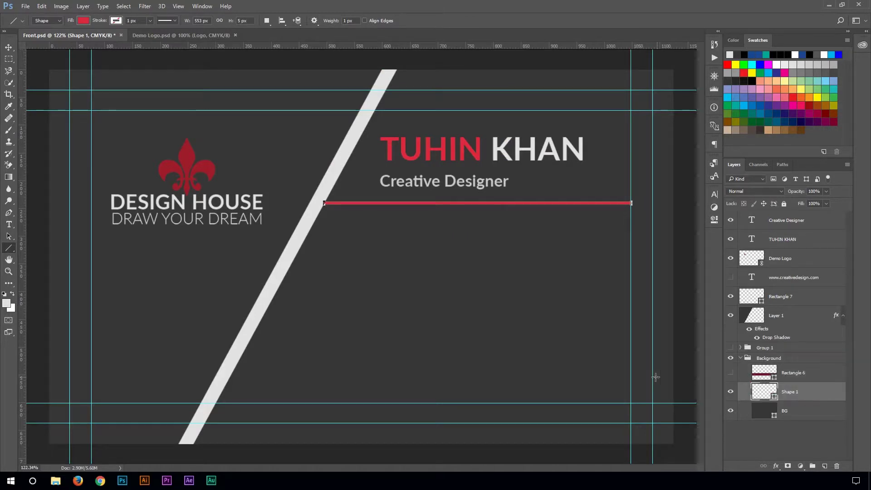
pyautogui.click(818, 431)
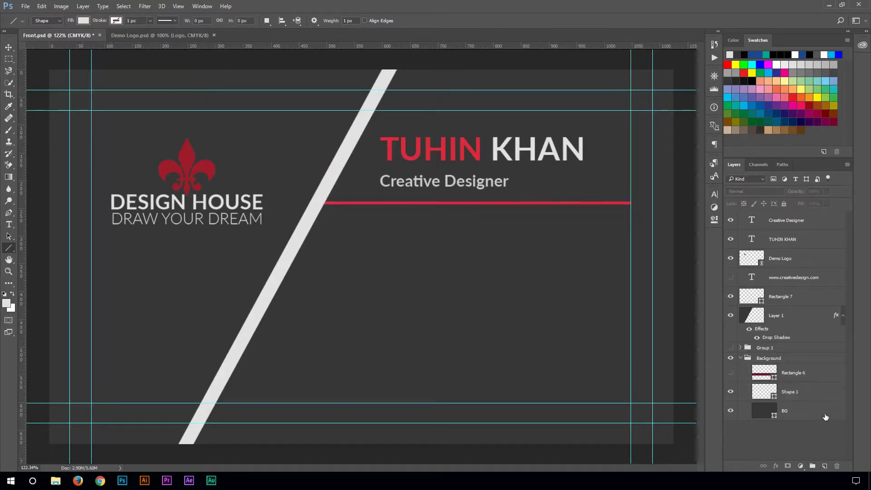
pyautogui.click(804, 373)
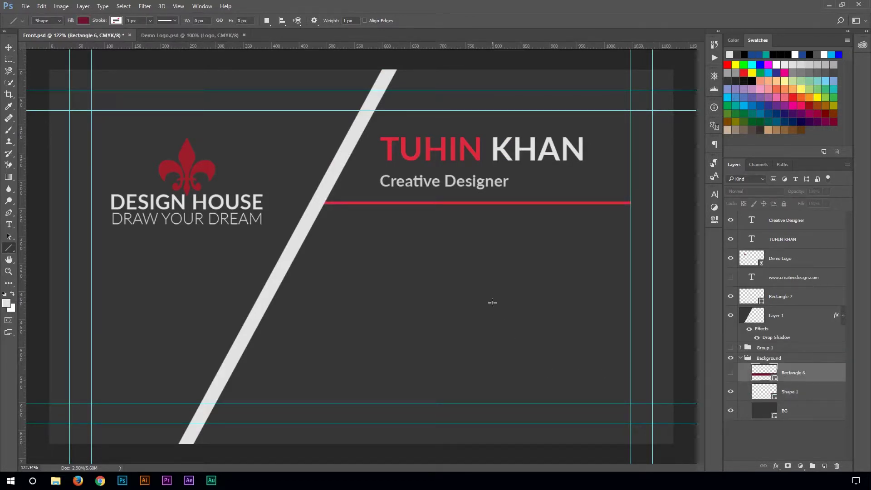
pyautogui.scroll(-2, 488, 301)
pyautogui.scroll(-2, 489, 299)
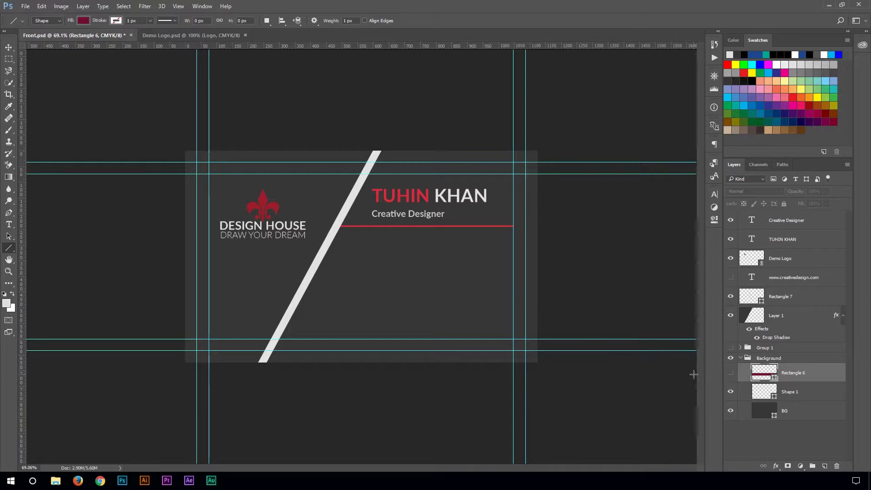
pyautogui.click(778, 260)
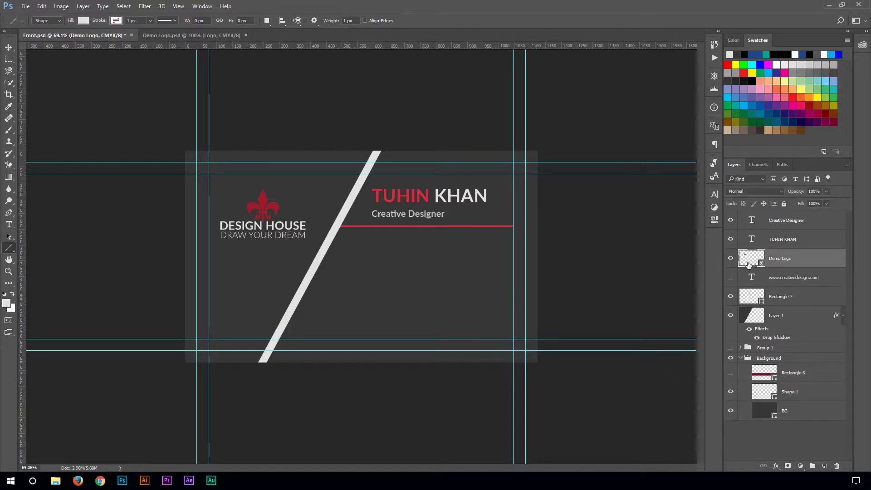
pyautogui.click(730, 258)
pyautogui.click(730, 391)
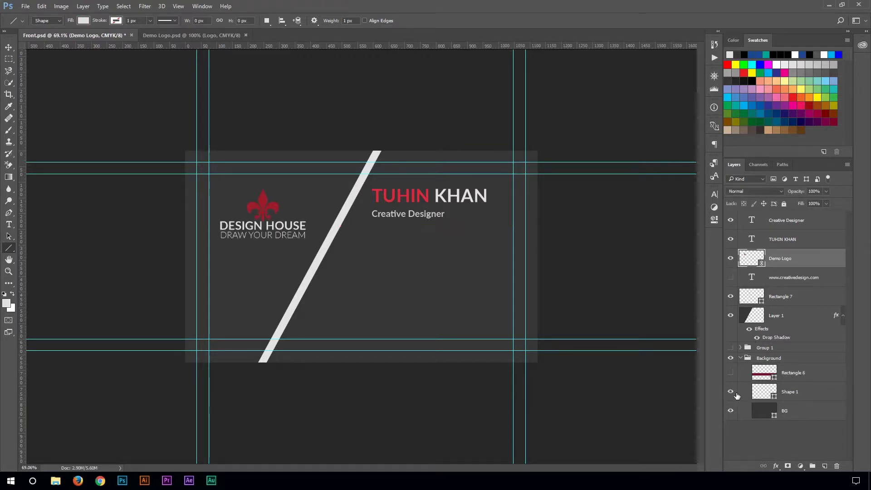
# Step: Set the Shape 1 red line to 3 px high and save Front.psd
pyautogui.click(791, 395)
pyautogui.hotkey('ctrl', 't')
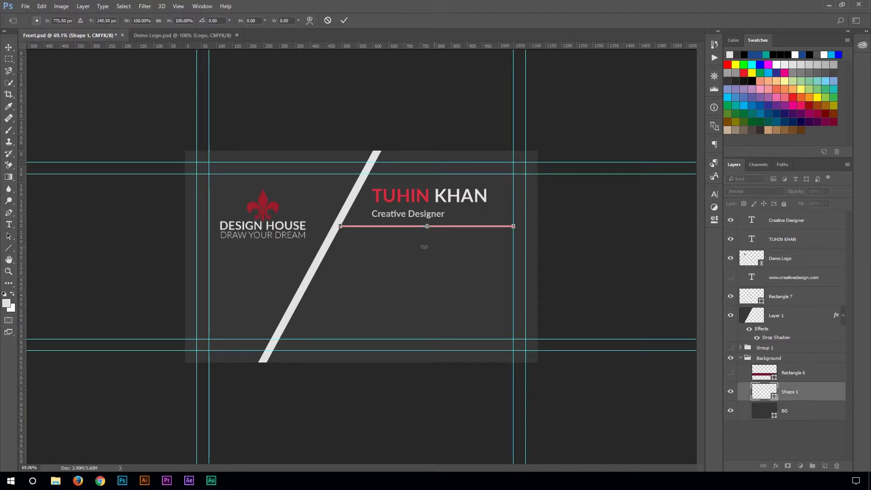
pyautogui.scroll(2, 431, 247)
pyautogui.scroll(2, 431, 247)
pyautogui.scroll(3, 431, 248)
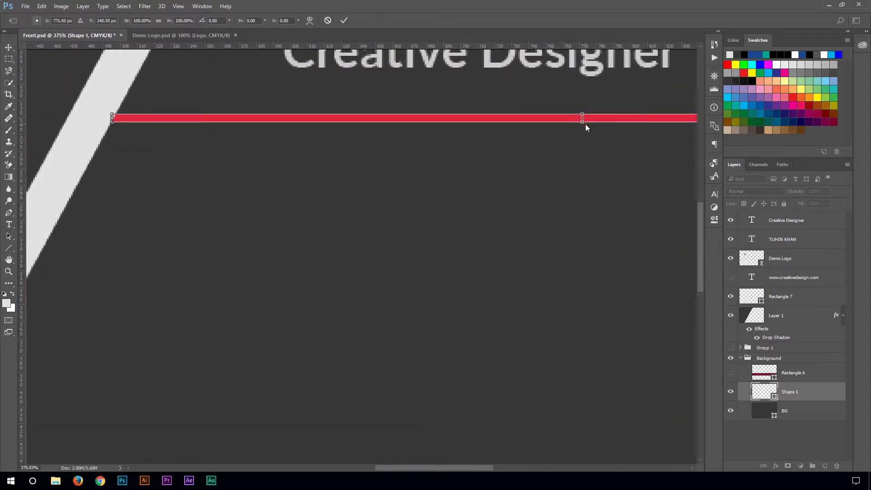
pyautogui.moveTo(583, 123); pyautogui.dragTo(583, 119)
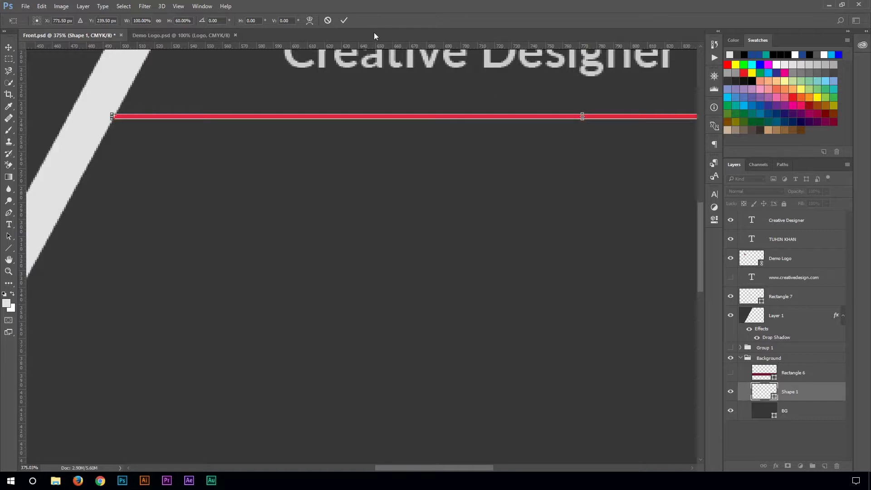
pyautogui.click(344, 20)
pyautogui.scroll(-3, 405, 164)
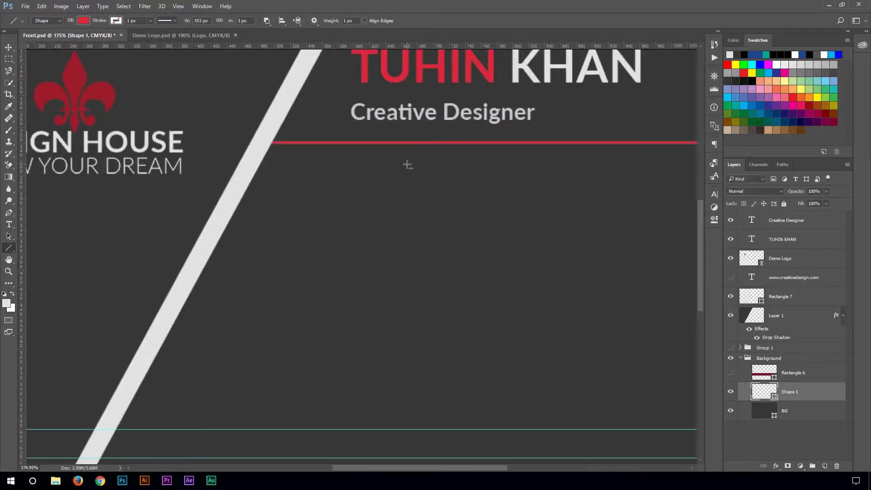
pyautogui.scroll(-2, 407, 165)
pyautogui.scroll(-1, 406, 165)
pyautogui.scroll(-1, 406, 165)
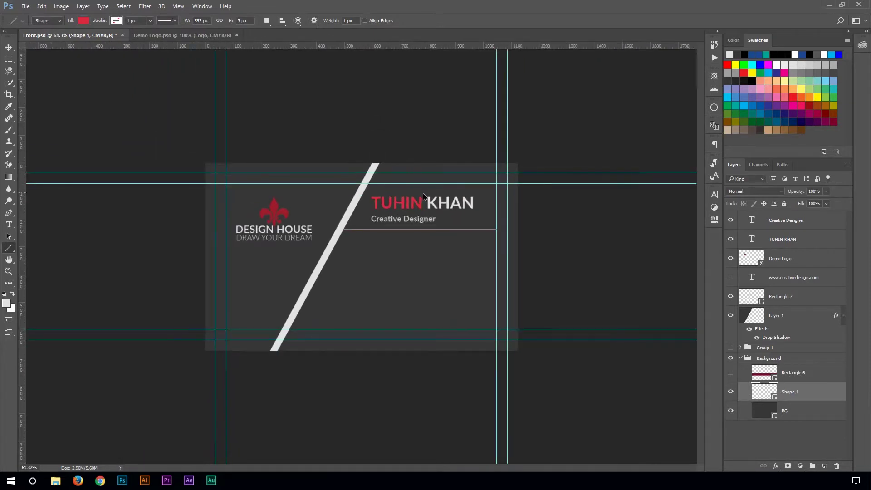
pyautogui.hotkey('ctrl', 's')
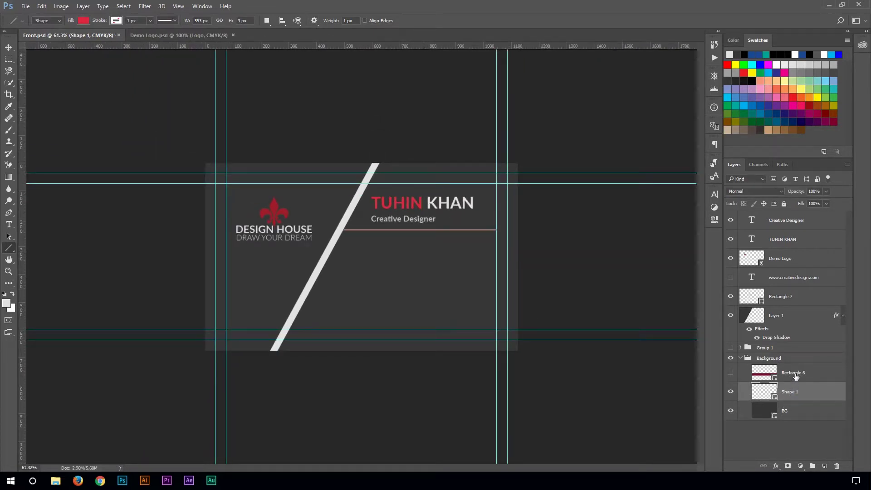
pyautogui.click(756, 368)
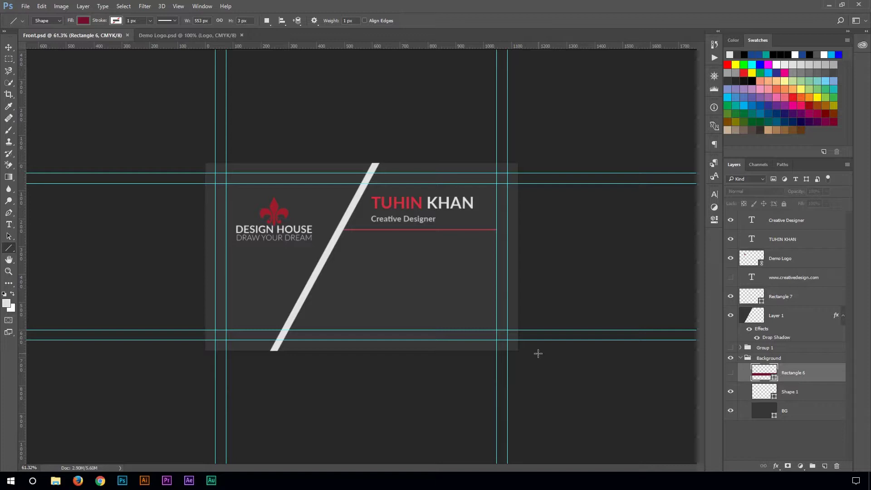
# Step: Duplicate the Creative Designer text and position the copy just below the red divider
pyautogui.click(773, 222)
pyautogui.press('v')
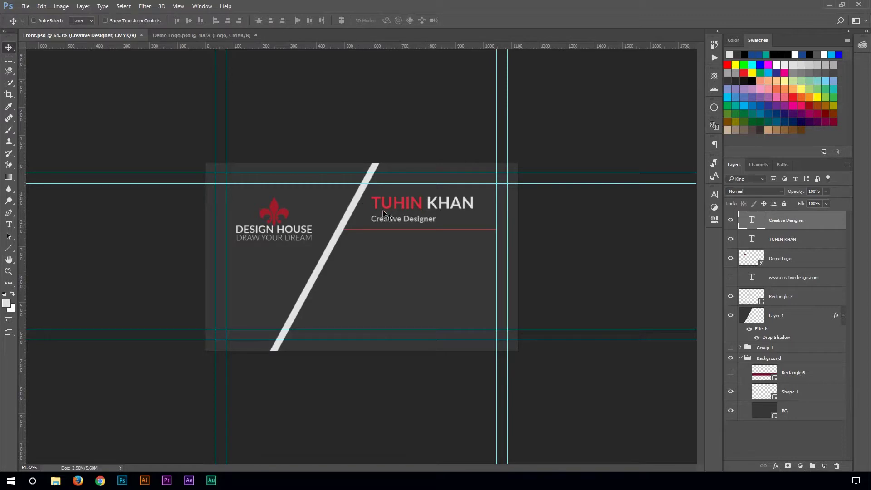
pyautogui.moveTo(389, 219)
pyautogui.mouseDown()
pyautogui.moveTo(395, 260)
pyautogui.moveTo(379, 261)
pyautogui.mouseUp()
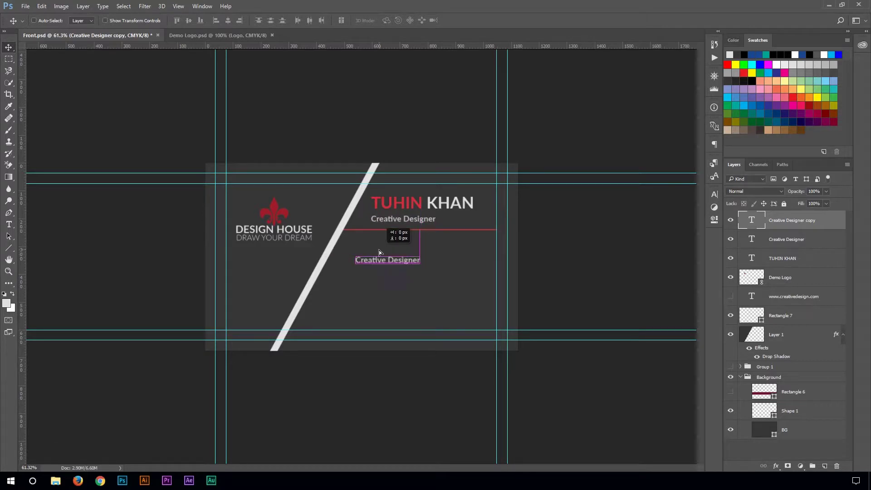
pyautogui.moveTo(375, 261); pyautogui.dragTo(373, 255)
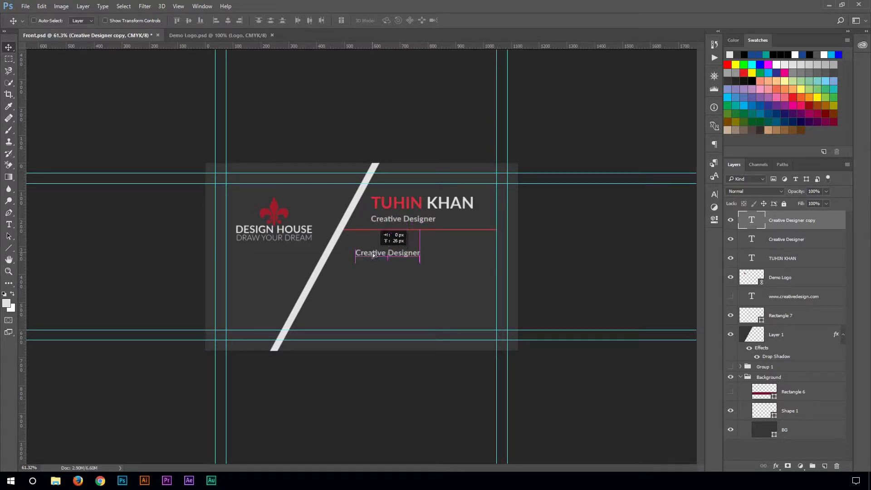
pyautogui.moveTo(373, 254); pyautogui.dragTo(379, 254)
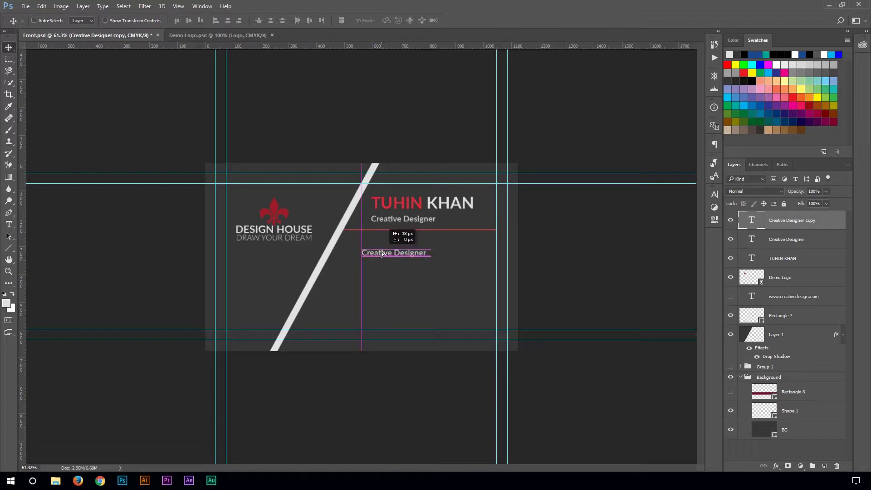
# Step: Replace the copied text with two lines of phone numbers and commit it
pyautogui.doubleClick(751, 221)
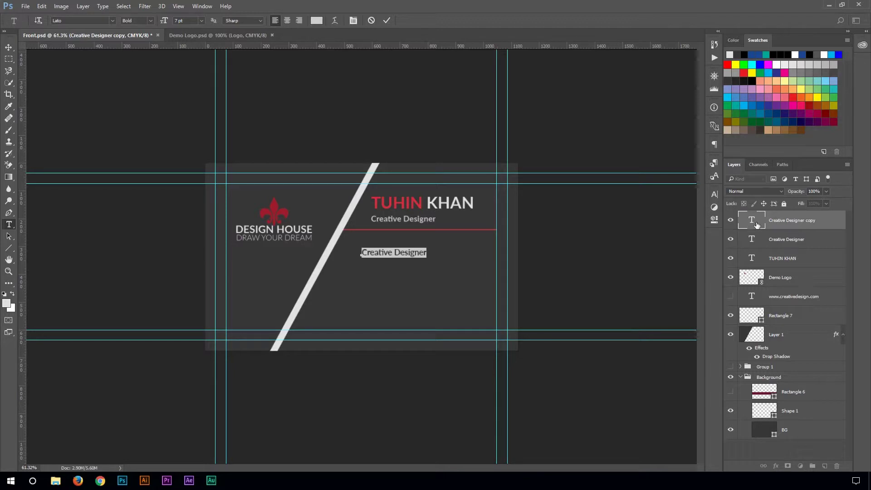
pyautogui.press('BackSpace')
pyautogui.write('000 111 ')
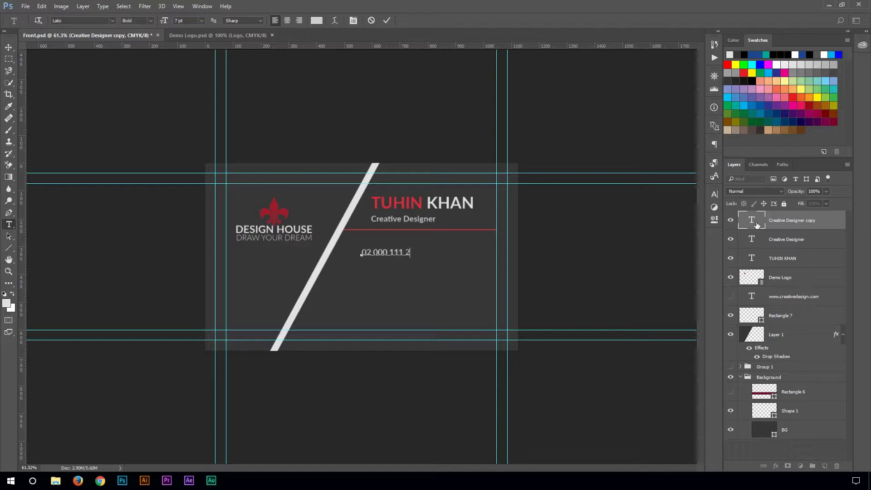
pyautogui.write('222')
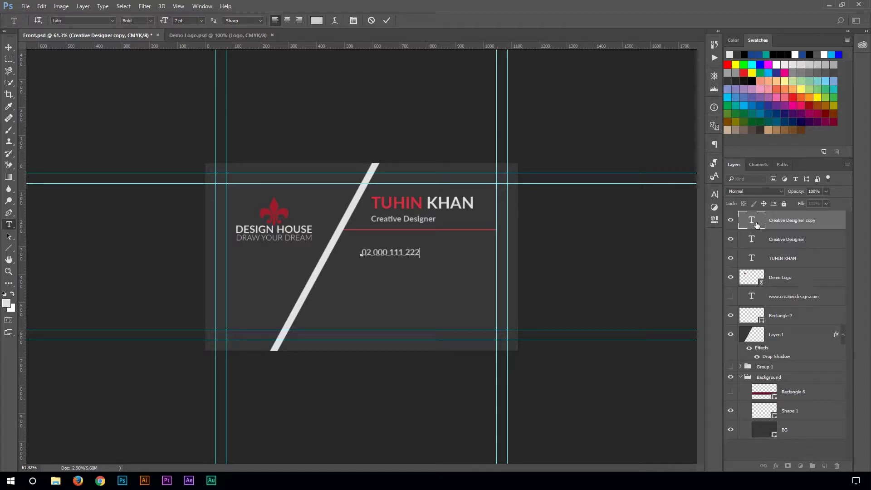
pyautogui.write(' 4545')
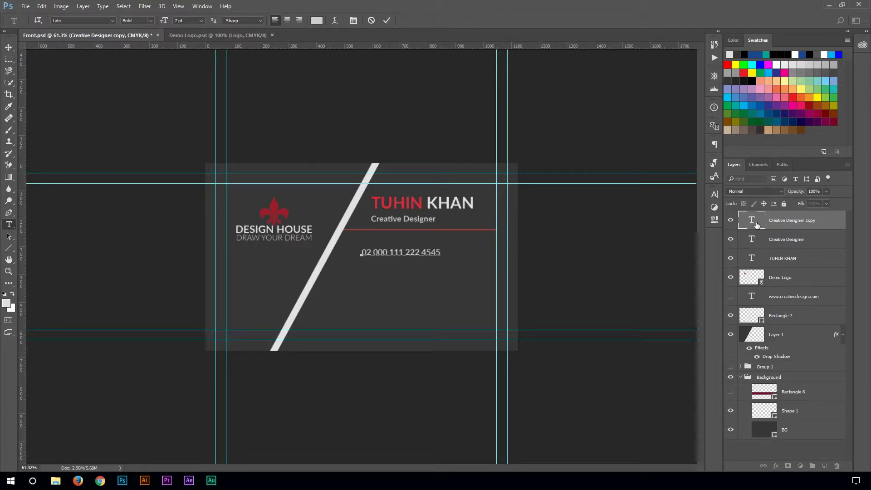
pyautogui.press('BackSpace')
pyautogui.press('BackSpace')
pyautogui.press('BackSpace')
pyautogui.press('BackSpace')
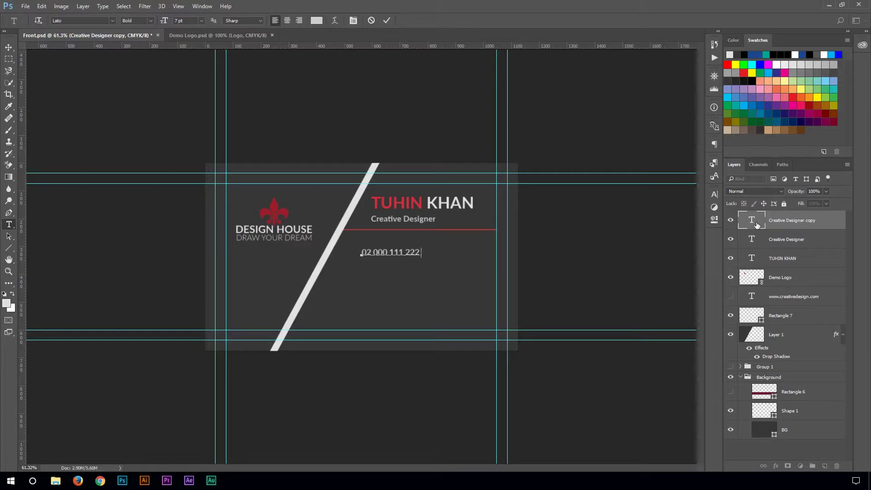
pyautogui.write('4')
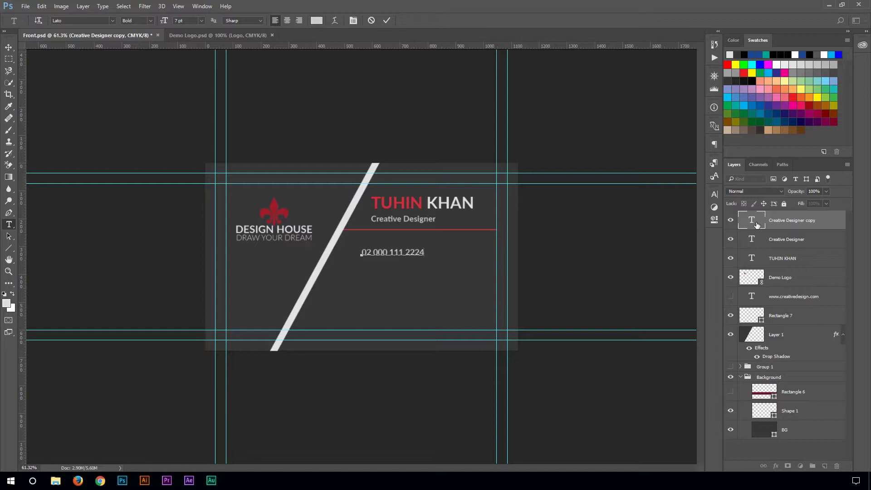
pyautogui.press('Return')
pyautogui.write('021')
pyautogui.press('BackSpace')
pyautogui.write('111')
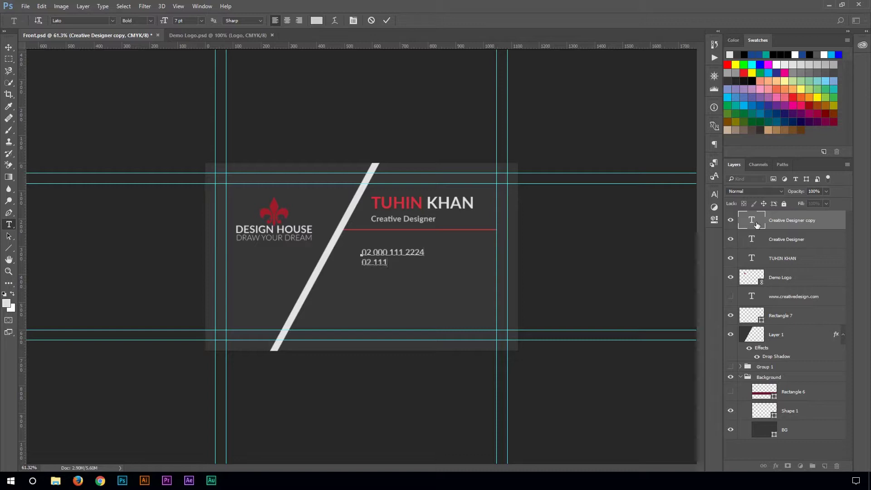
pyautogui.write(' 222')
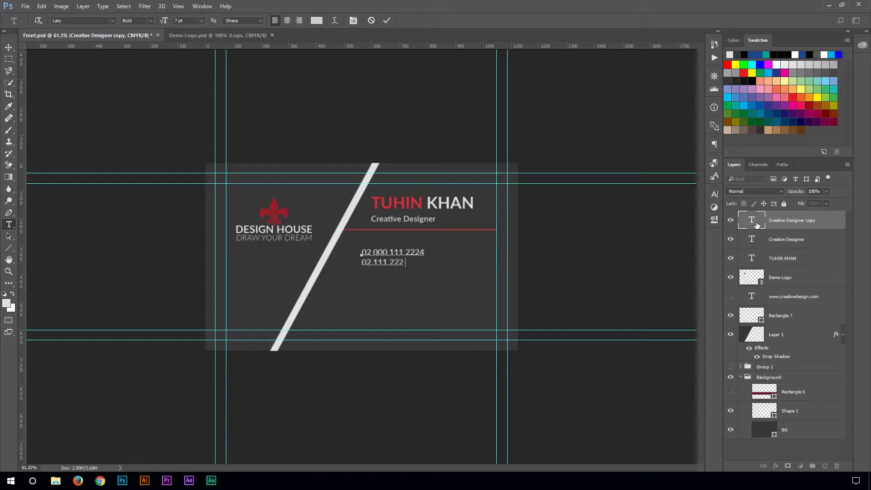
pyautogui.write(' 202 0')
pyautogui.hotkey('ctrl', 'Return')
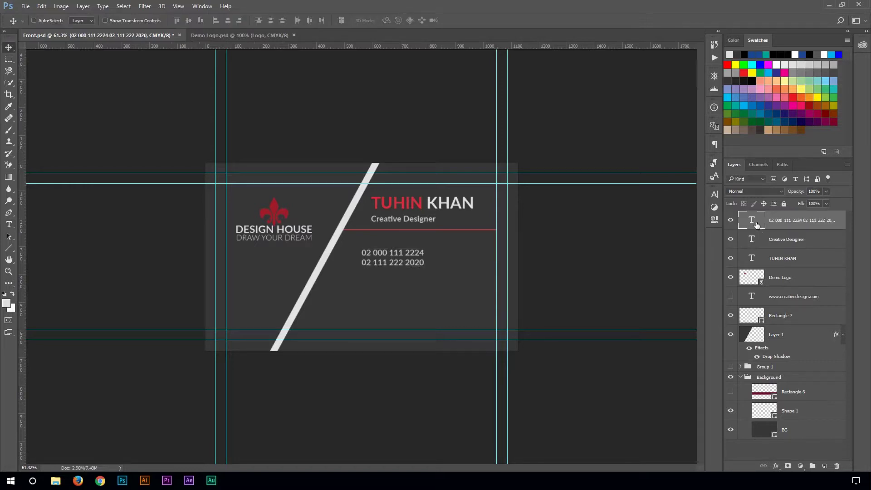
# Step: Set the phone numbers to 6 pt Lato Medium, then duplicate the block below them
pyautogui.click(714, 194)
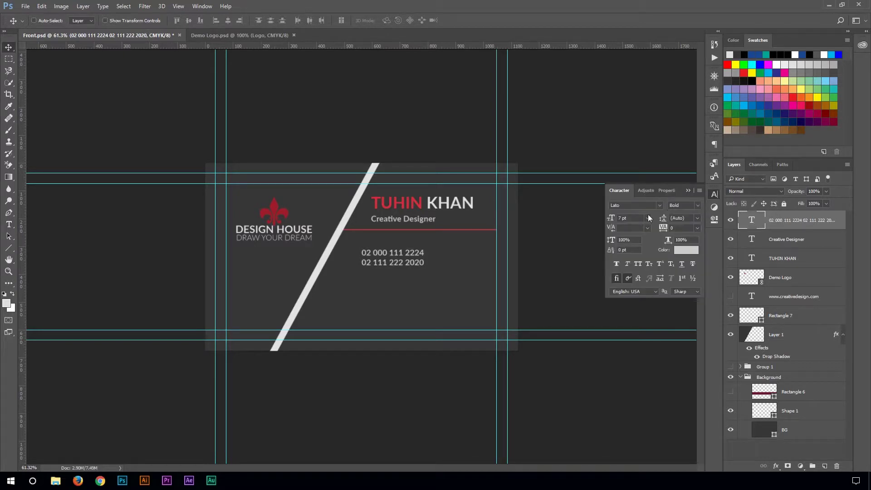
pyautogui.write('6')
pyautogui.press('Return')
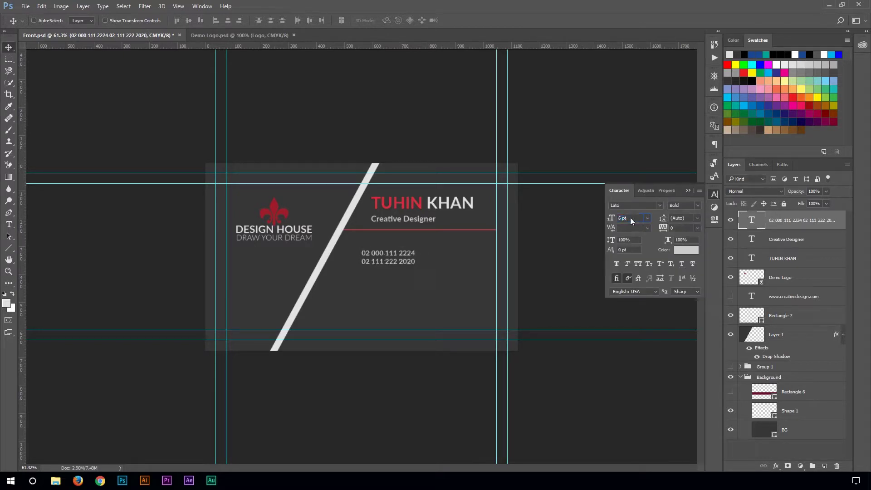
pyautogui.scroll(3, 403, 248)
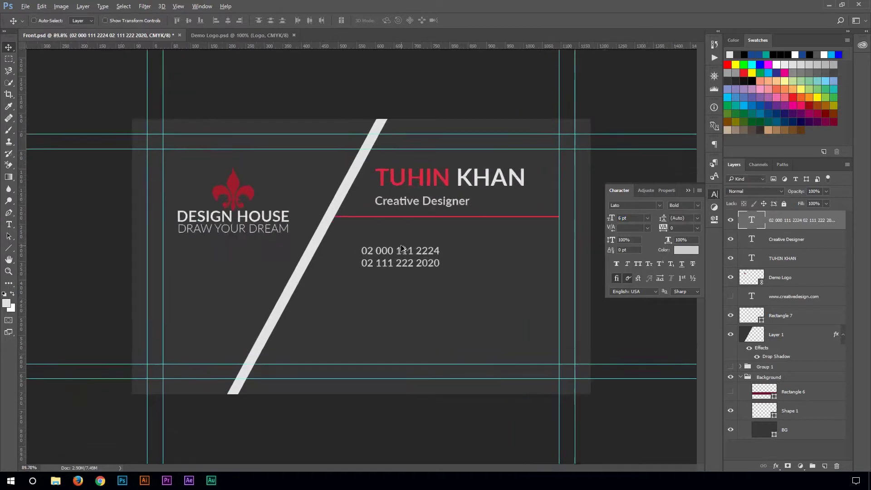
pyautogui.click(698, 205)
pyautogui.click(693, 244)
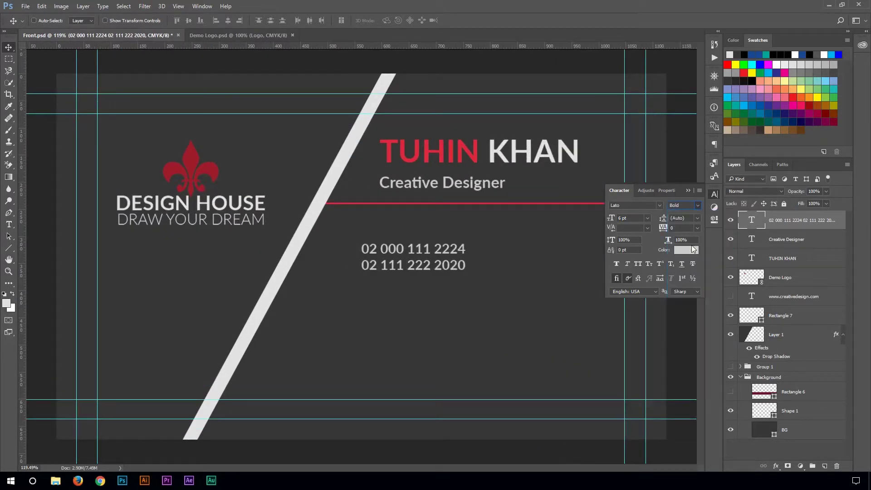
pyautogui.click(698, 206)
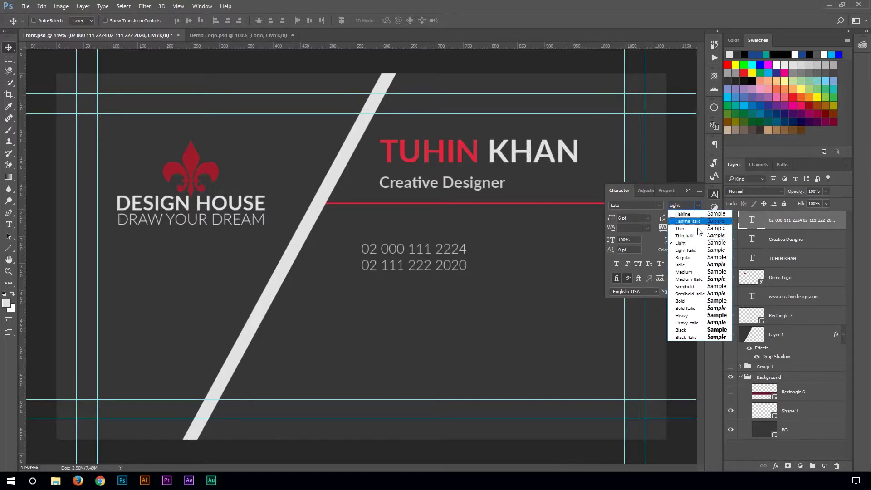
pyautogui.click(696, 272)
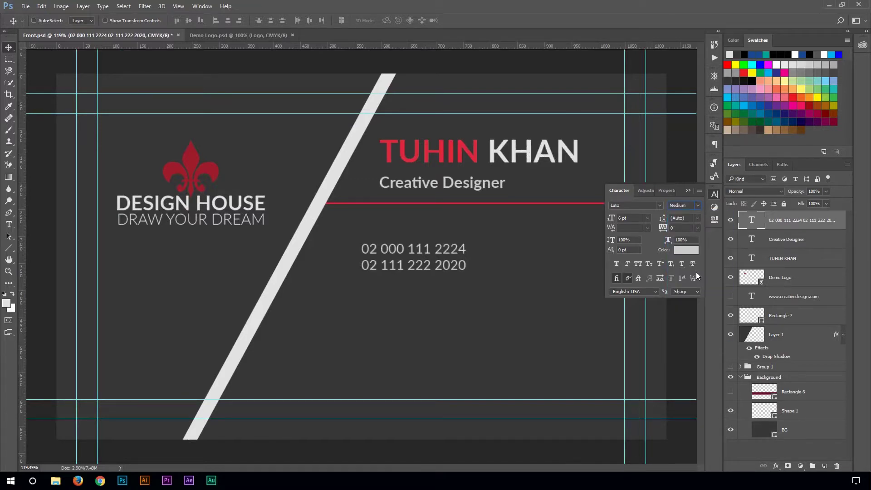
pyautogui.click(688, 191)
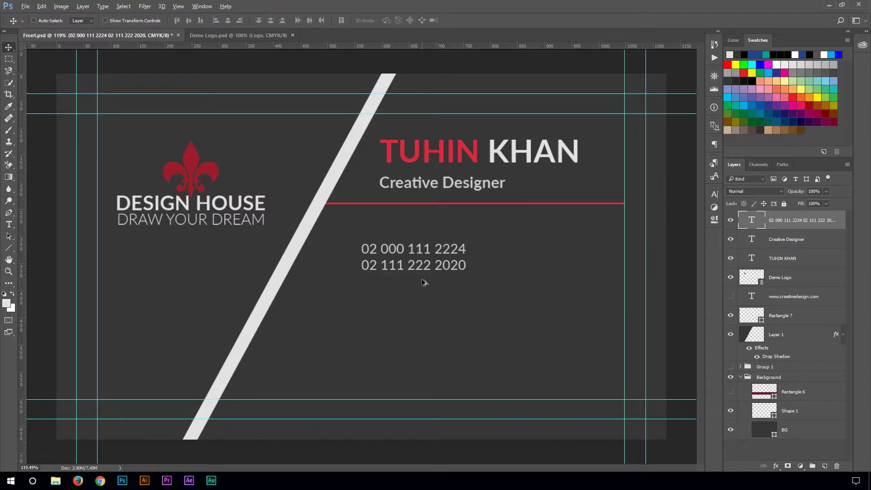
pyautogui.moveTo(421, 266); pyautogui.dragTo(422, 312)
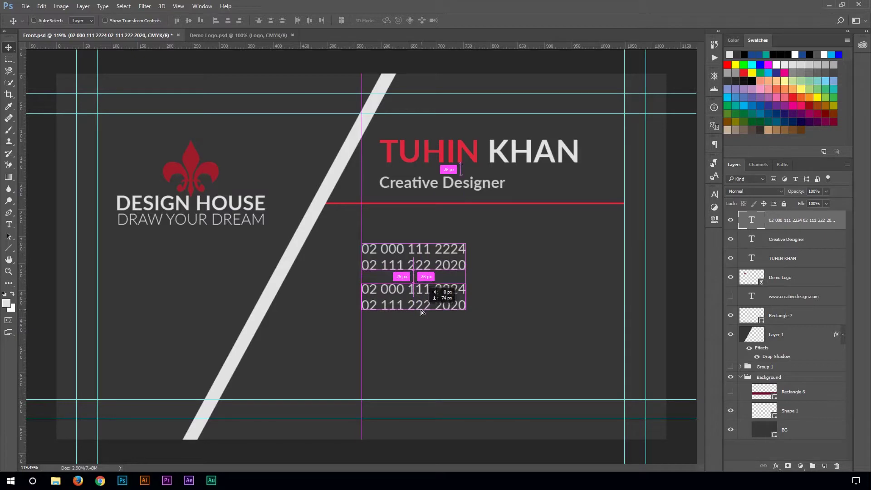
pyautogui.doubleClick(751, 220)
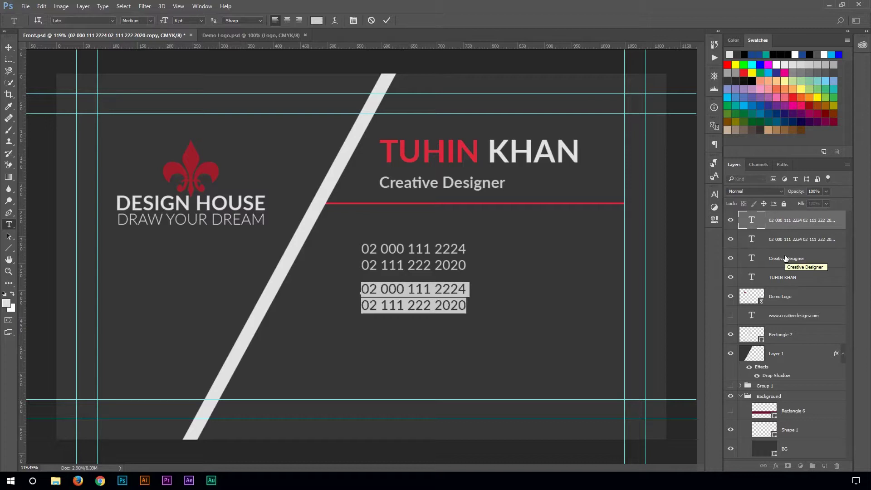
pyautogui.write('myemail')
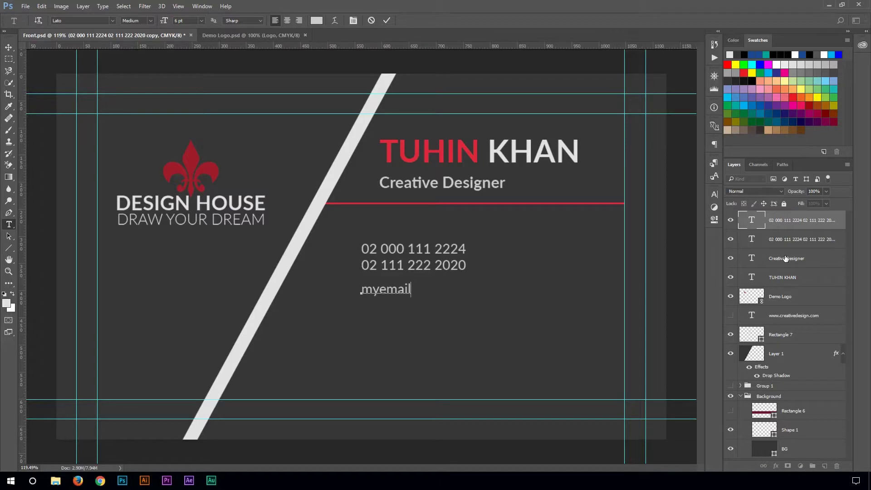
pyautogui.write('@gmail.com ')
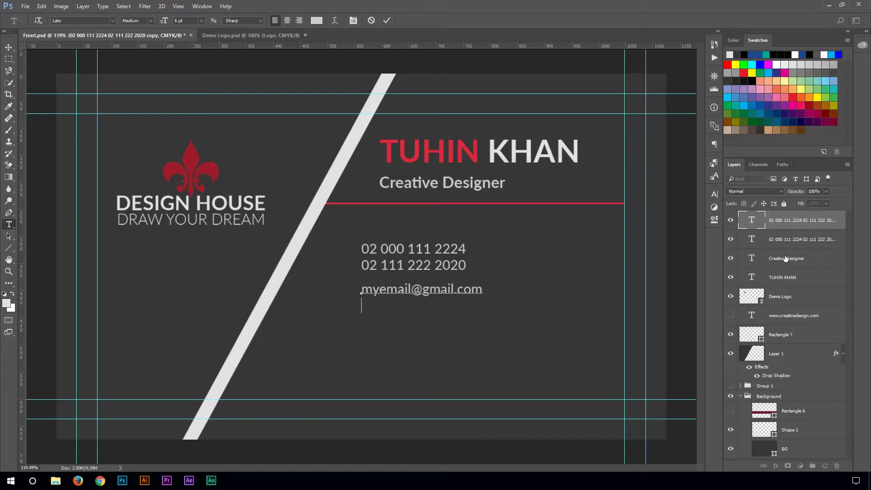
pyautogui.write('www.website.com')
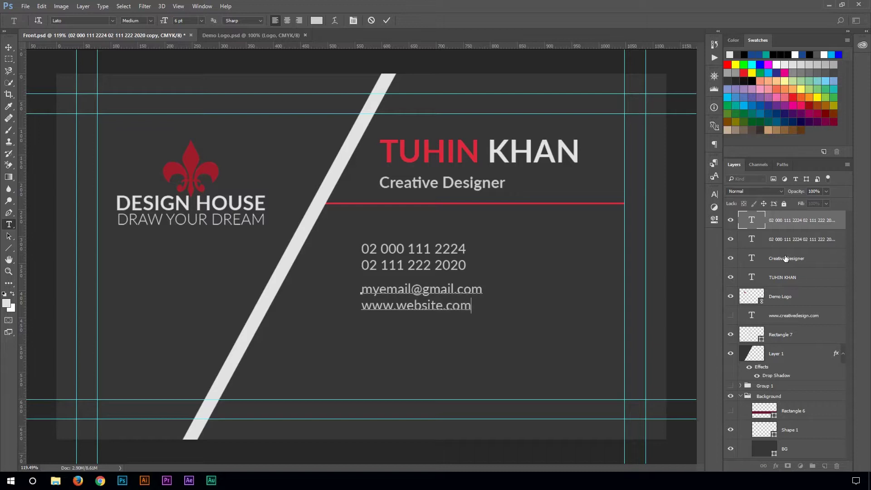
pyautogui.hotkey('ctrl', 'Return')
pyautogui.press('v')
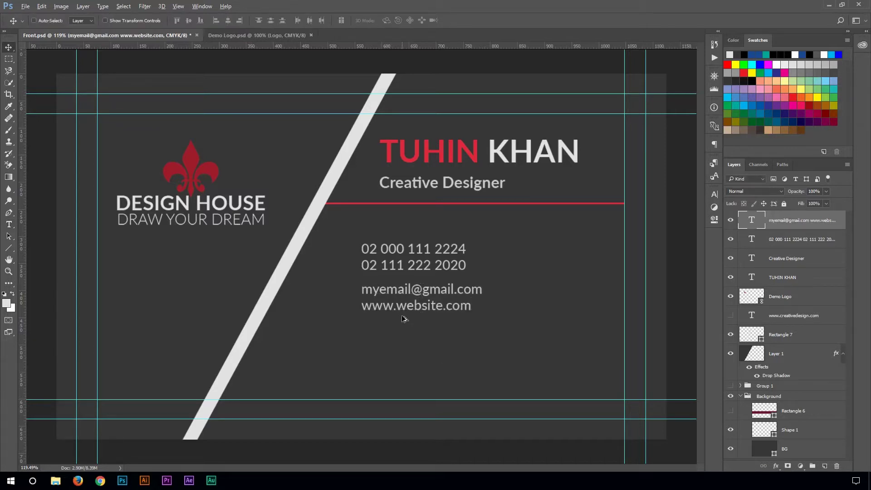
pyautogui.moveTo(403, 308); pyautogui.dragTo(399, 356)
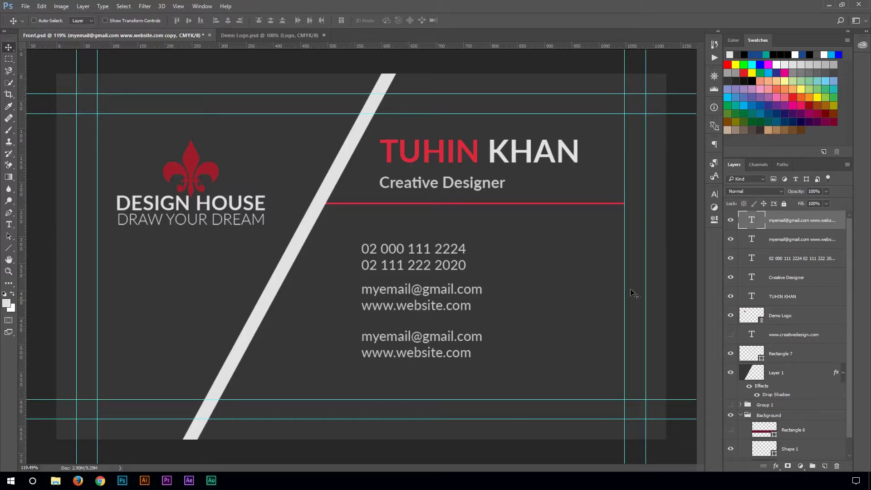
# Step: Replace the copied contact text with the address lines 'New York City' and 'Design House USA'
pyautogui.doubleClick(754, 225)
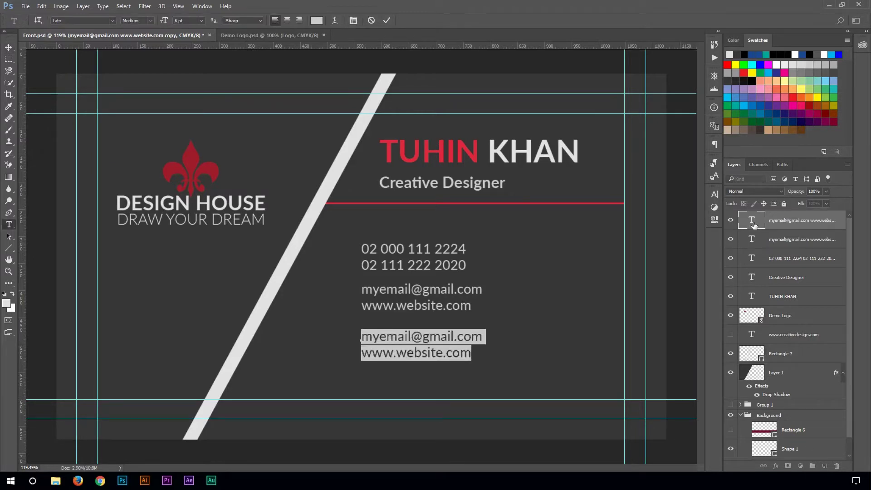
pyautogui.write('New ')
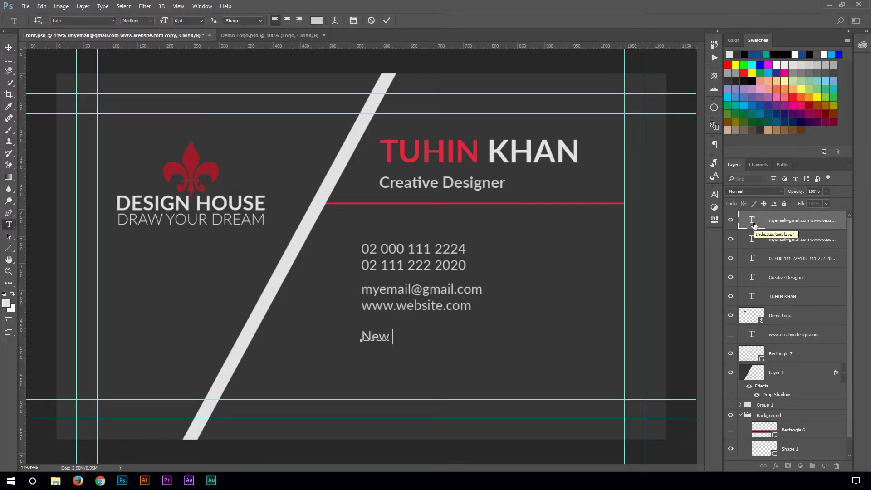
pyautogui.write('York ')
pyautogui.write('City ')
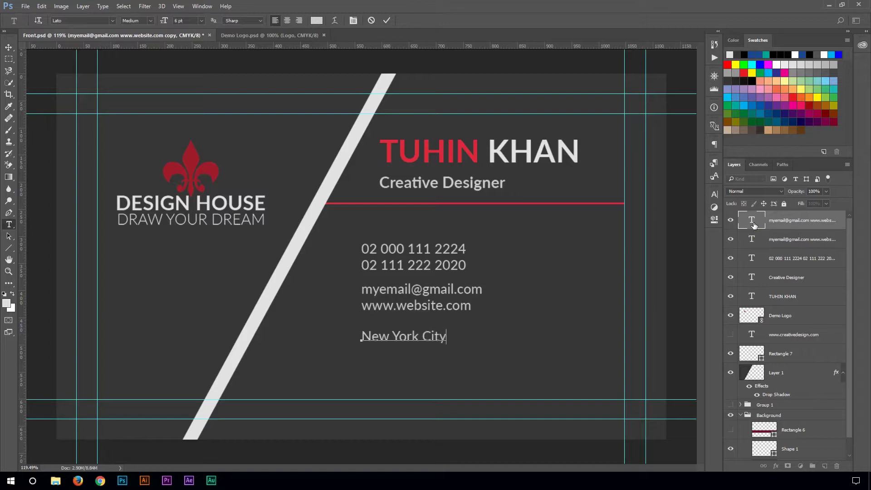
pyautogui.write('Design Hous')
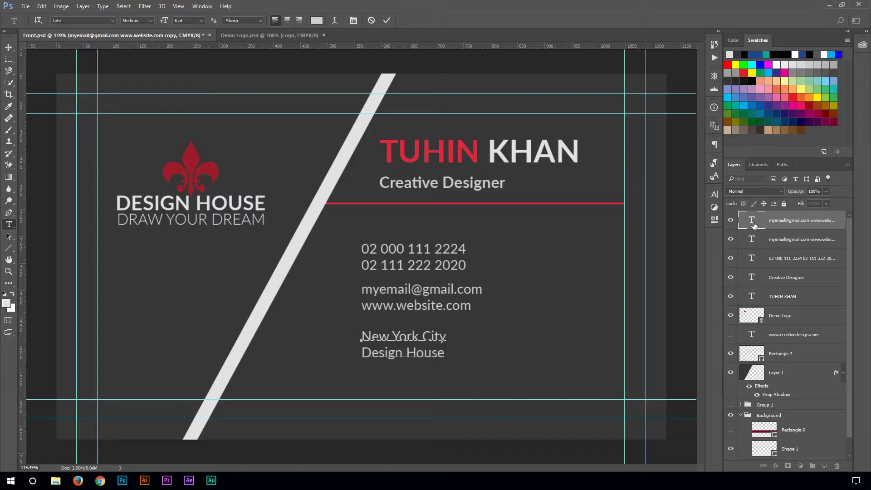
pyautogui.write('US')
pyautogui.hotkey('ctrl', 'Return')
pyautogui.press('v')
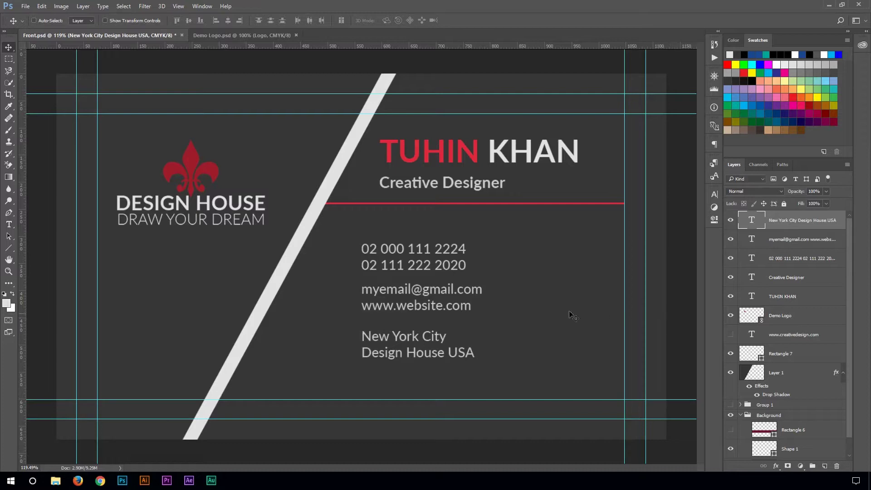
# Step: Set the address text layer's font style to Lato Light
pyautogui.keyDown('shift'); pyautogui.click(759, 254); pyautogui.keyUp('shift')
pyautogui.click(774, 220)
pyautogui.click(715, 194)
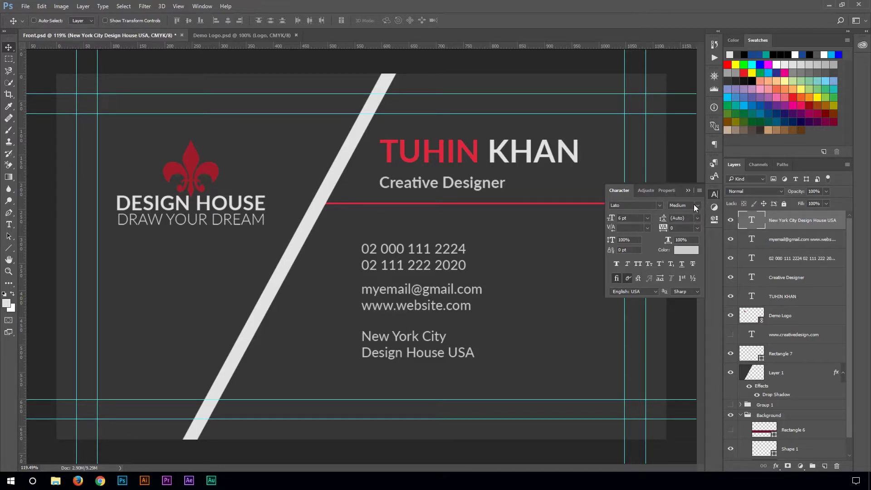
pyautogui.click(696, 207)
pyautogui.click(693, 257)
pyautogui.click(698, 205)
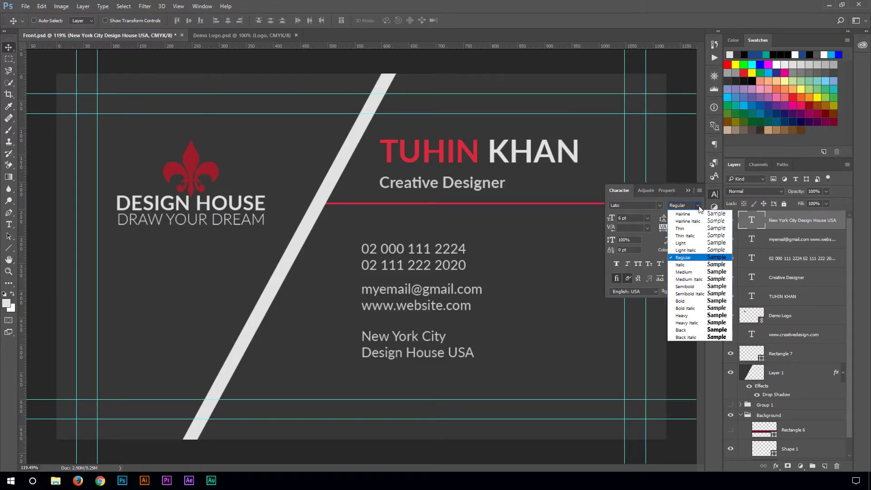
pyautogui.click(689, 242)
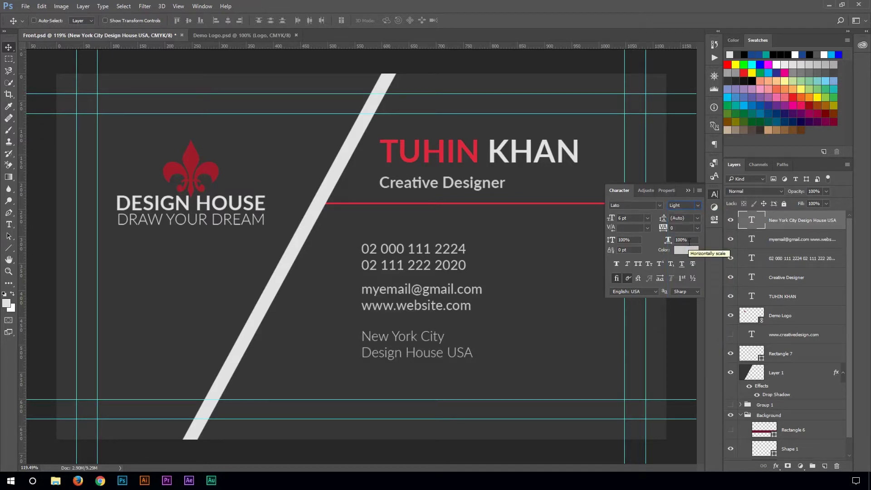
# Step: Apply Lato Light to the phone and email lines too and confirm their light grey colour
pyautogui.keyDown('shift'); pyautogui.click(791, 260); pyautogui.keyUp('shift')
pyautogui.click(699, 205)
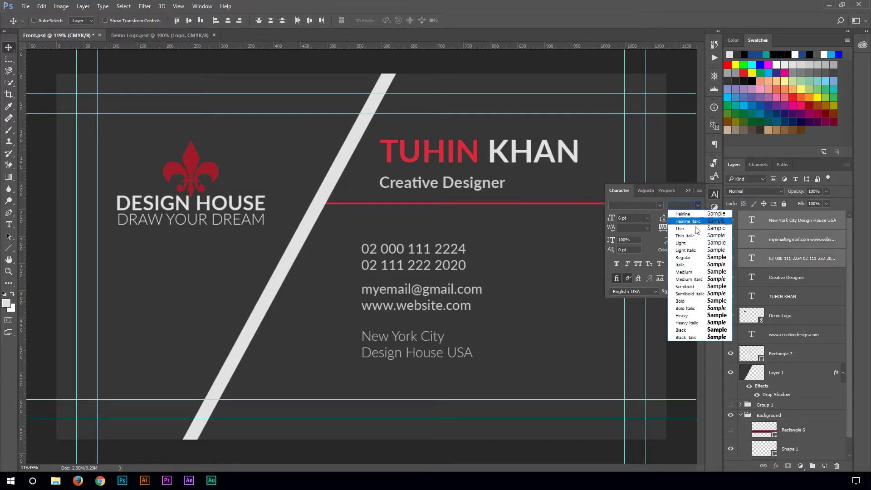
pyautogui.click(692, 245)
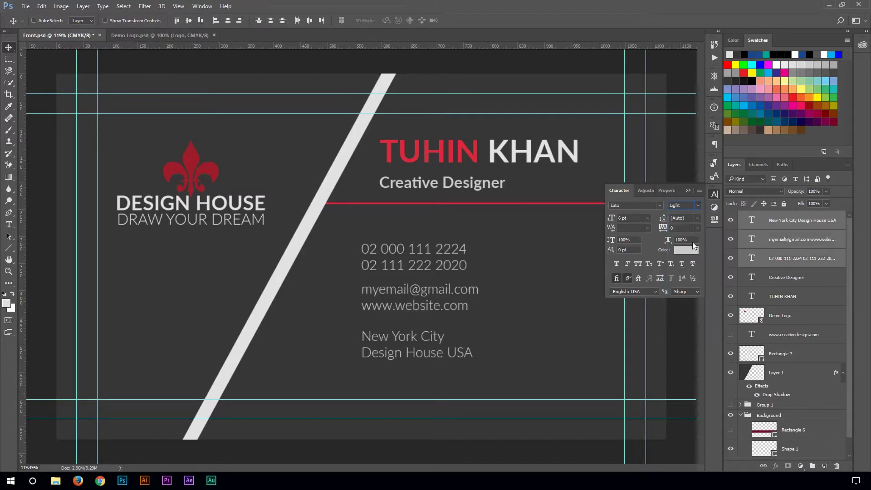
pyautogui.click(688, 192)
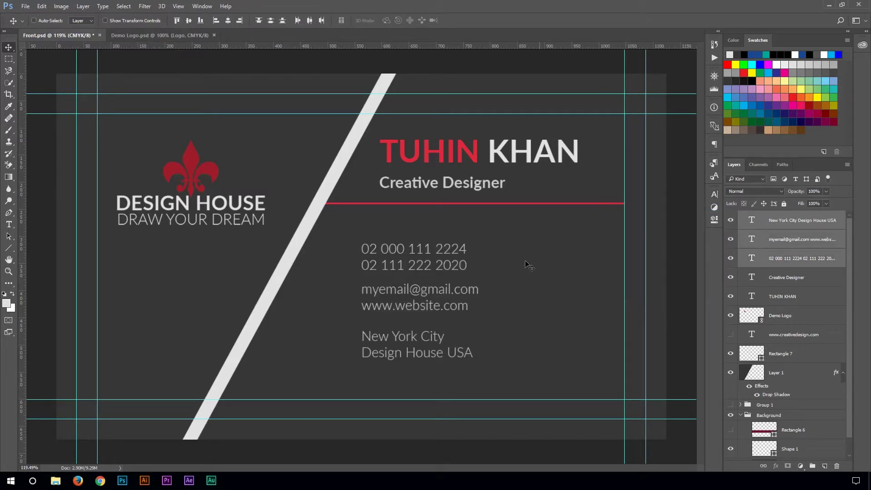
pyautogui.click(714, 194)
pyautogui.click(687, 253)
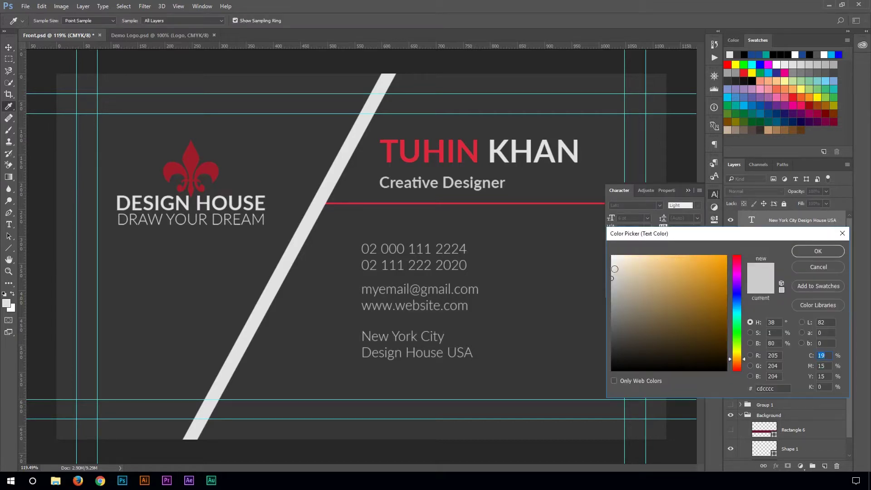
pyautogui.click(819, 250)
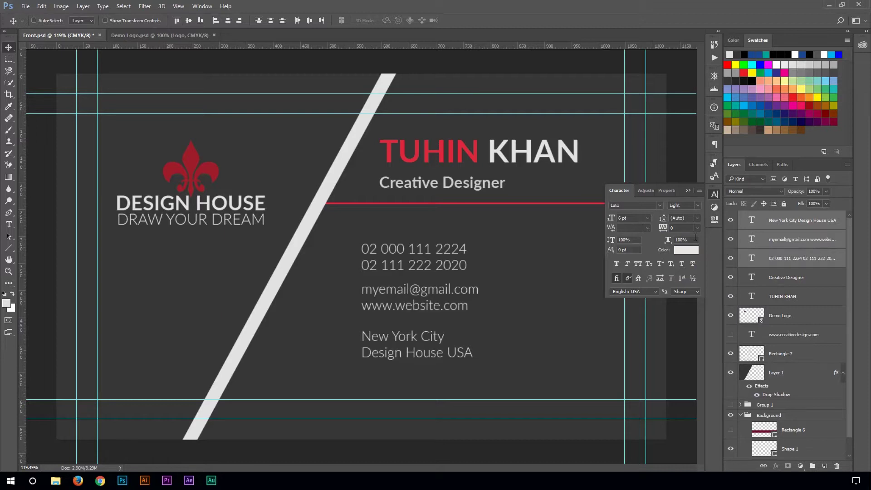
pyautogui.click(690, 190)
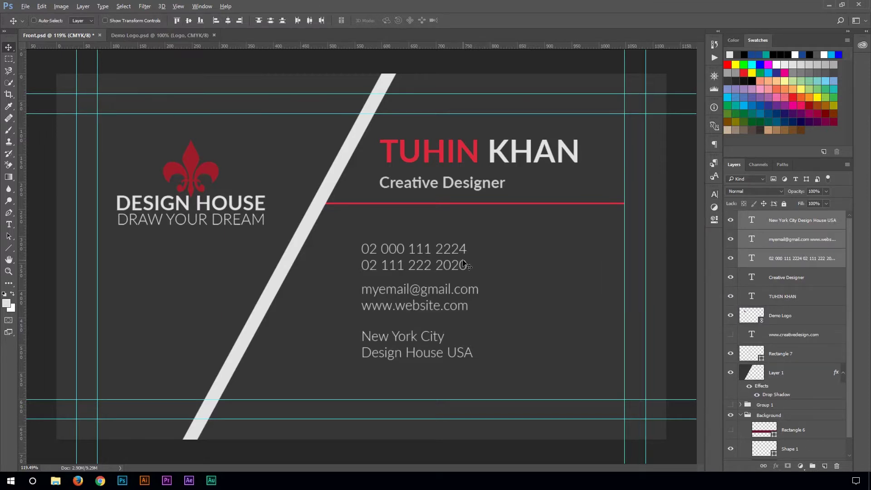
pyautogui.hotkey('ctrl', '0')
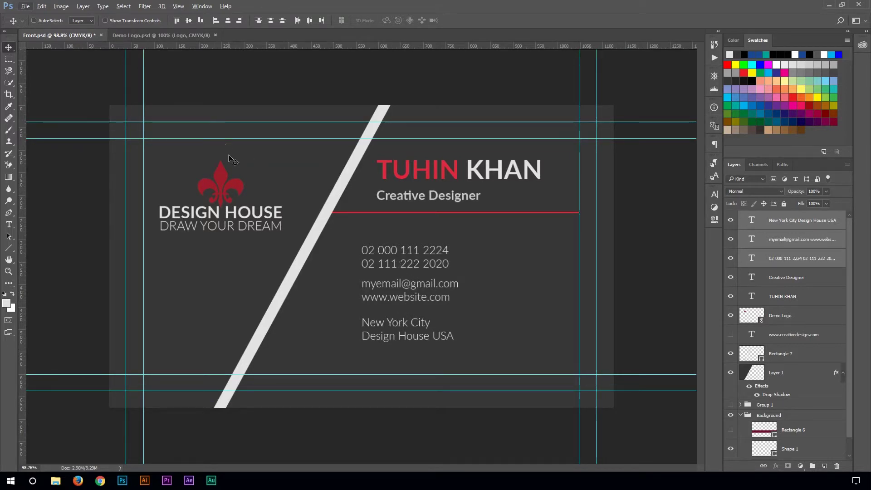
# Step: Browse the Work present, Help icon and Single Icon folders and open Common icon.psd
pyautogui.click(25, 6)
pyautogui.click(33, 23)
pyautogui.press('BackSpace')
pyautogui.press('BackSpace')
pyautogui.press('BackSpace')
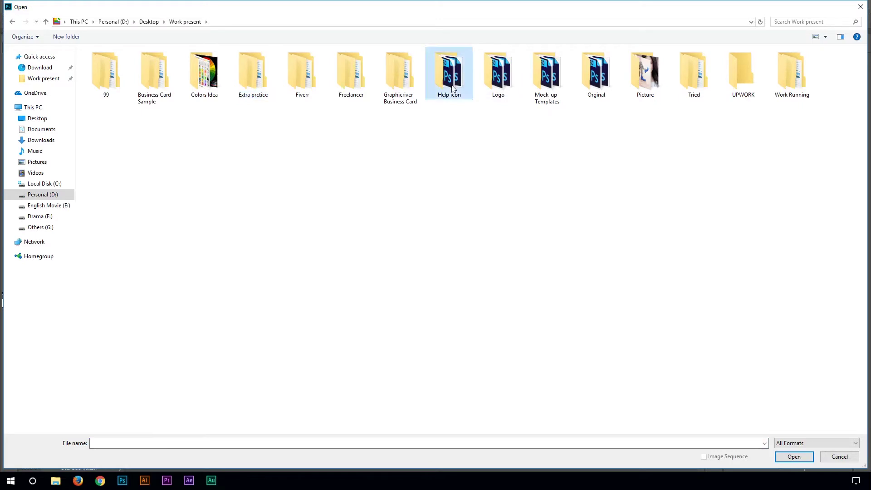
pyautogui.doubleClick(449, 73)
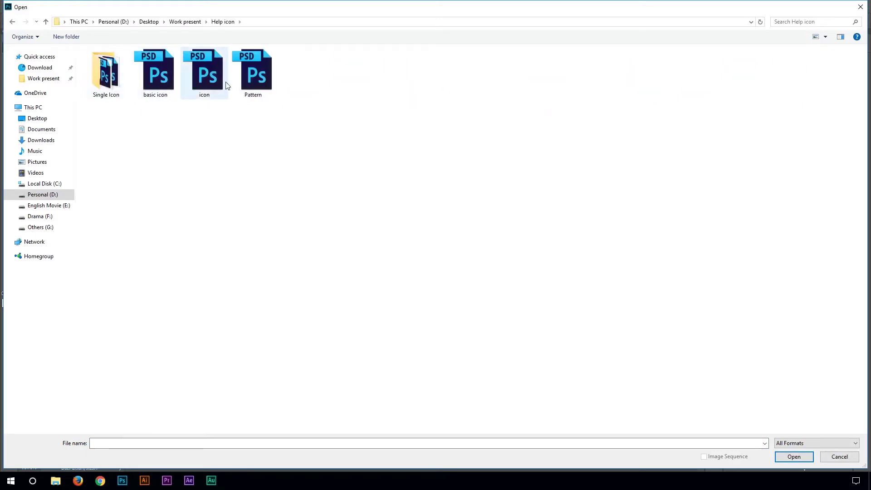
pyautogui.doubleClick(121, 84)
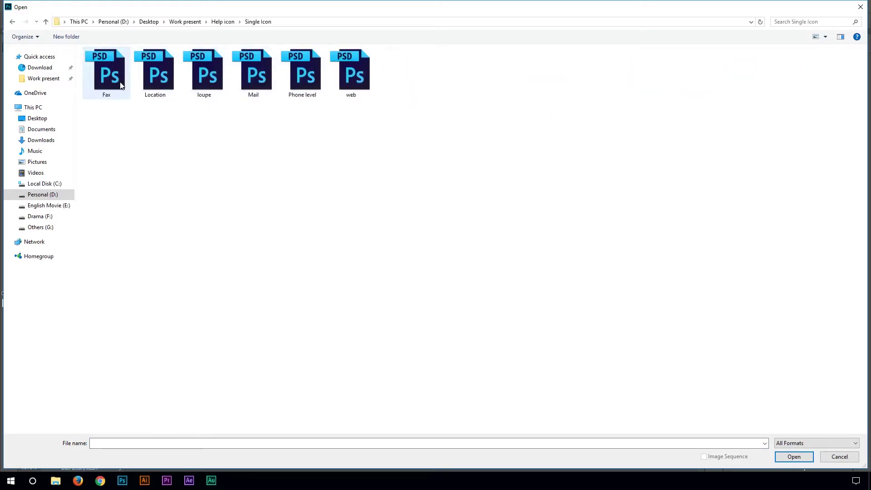
pyautogui.press('BackSpace')
pyautogui.press('BackSpace')
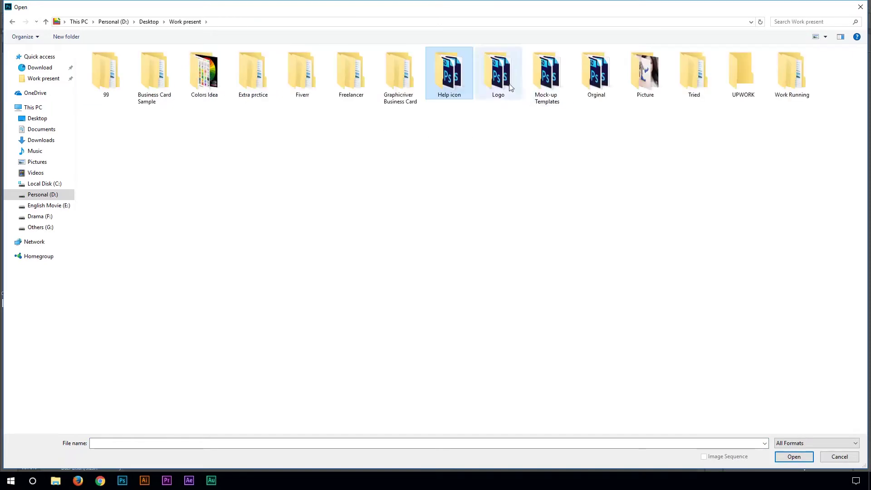
pyautogui.doubleClick(511, 87)
pyautogui.click(156, 75)
pyautogui.doubleClick(107, 77)
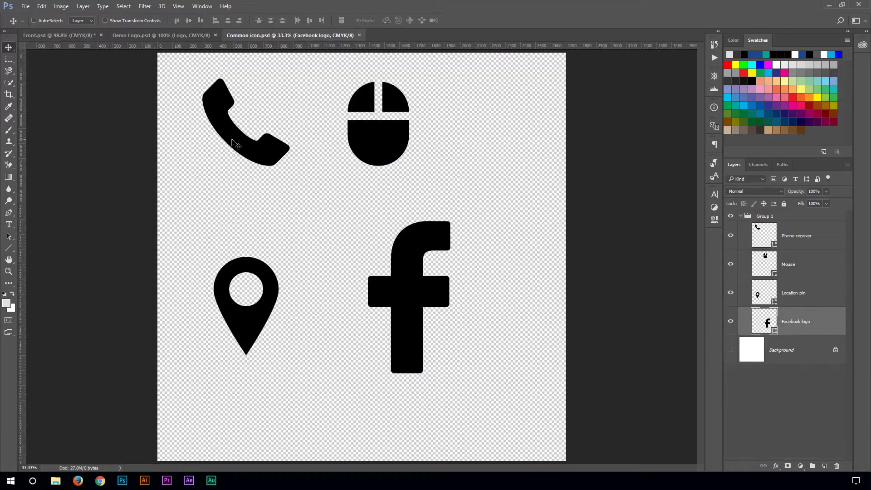
# Step: Drag the Phone receiver layer from Common icon.psd onto the Front.psd card canvas
pyautogui.keyDown('ctrl'); pyautogui.click(241, 144); pyautogui.keyUp('ctrl')
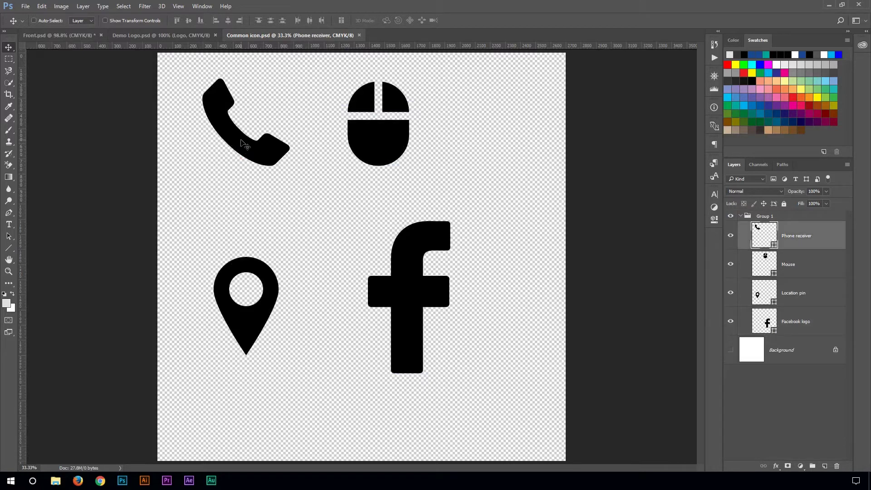
pyautogui.moveTo(243, 144); pyautogui.dragTo(185, 64)
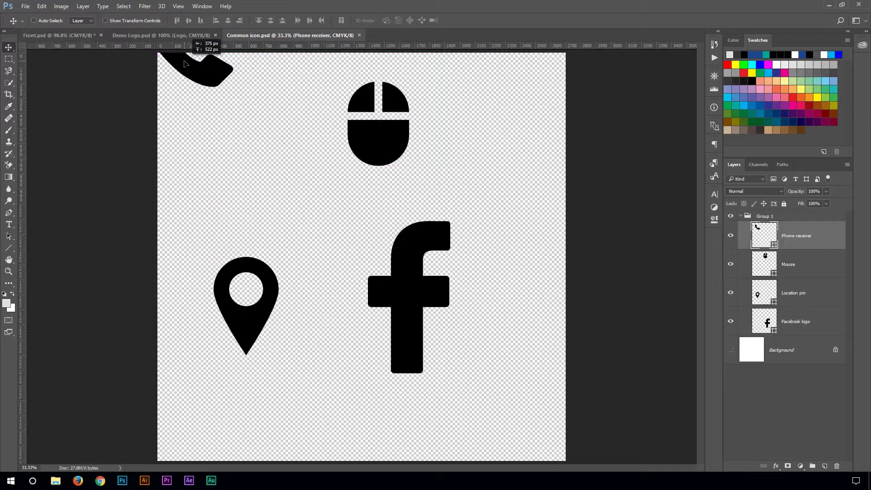
pyautogui.moveTo(184, 63); pyautogui.dragTo(331, 189)
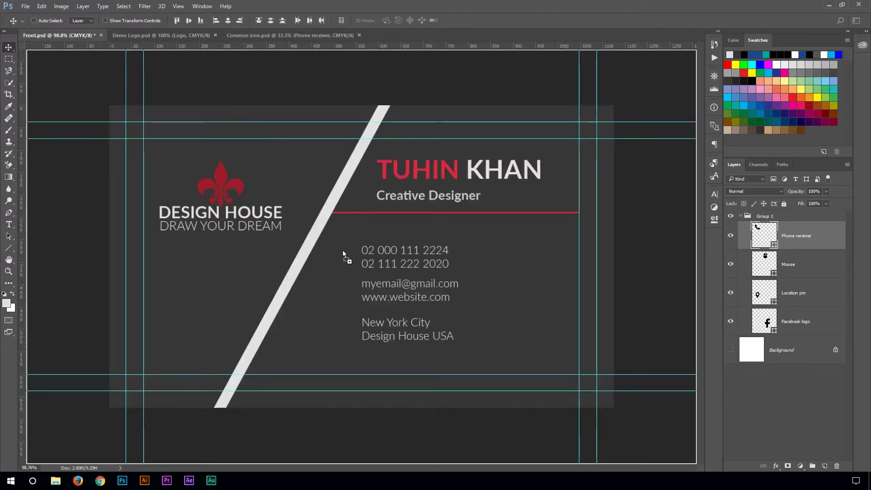
pyautogui.moveTo(332, 190); pyautogui.dragTo(342, 249)
# Step: Scale the phone receiver down to a small icon and set it beside the phone numbers
pyautogui.hotkey('ctrl', 't')
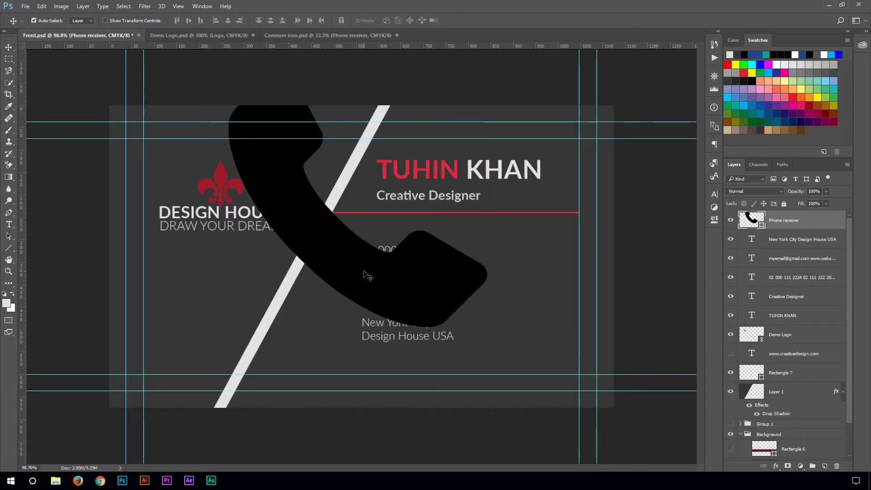
pyautogui.moveTo(487, 68)
pyautogui.mouseDown()
pyautogui.moveTo(383, 193)
pyautogui.moveTo(368, 187)
pyautogui.mouseUp()
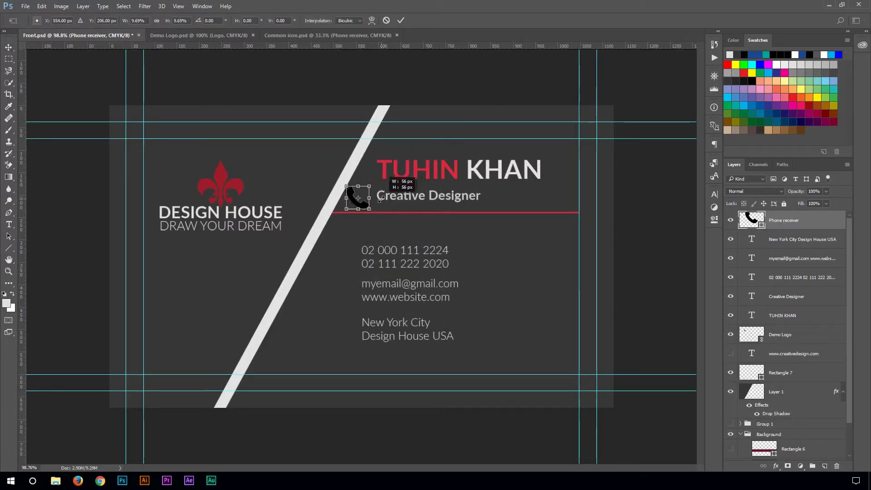
pyautogui.click(401, 21)
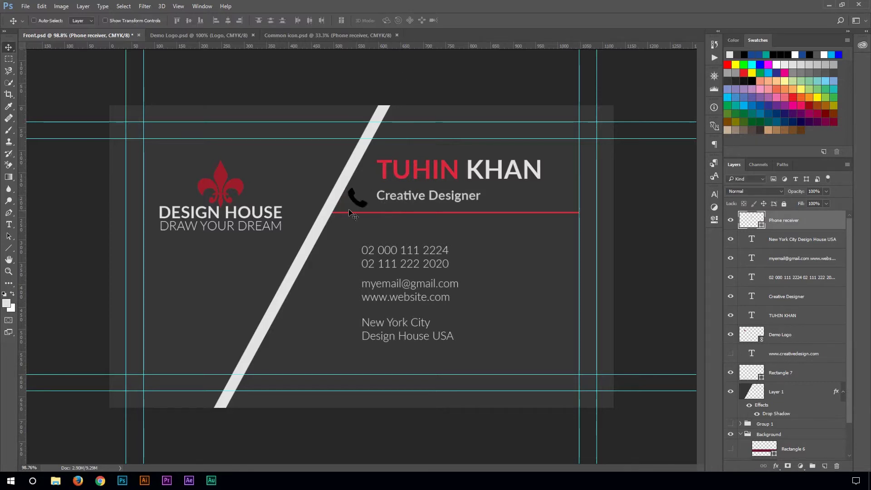
pyautogui.moveTo(352, 196); pyautogui.dragTo(345, 262)
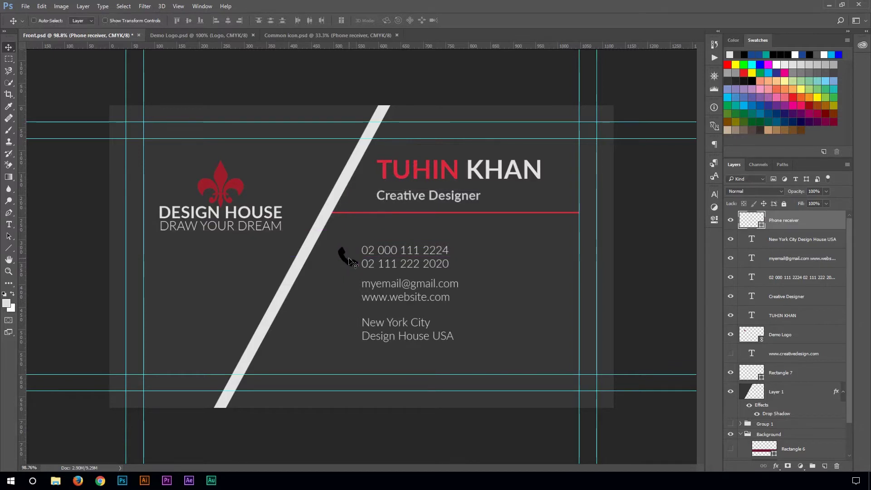
# Step: Fine-tune the phone icon's position left of the numbers, toward the diagonal stripe
pyautogui.scroll(3, 347, 261)
pyautogui.scroll(1, 349, 262)
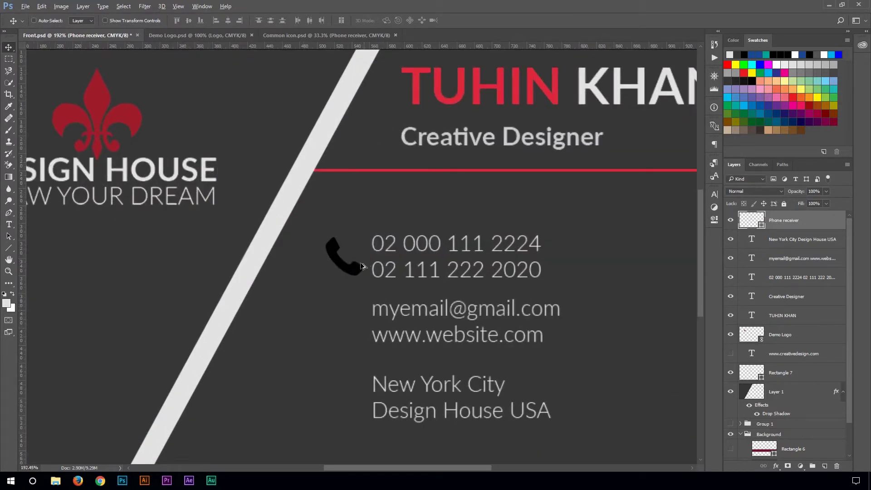
pyautogui.scroll(1, 355, 271)
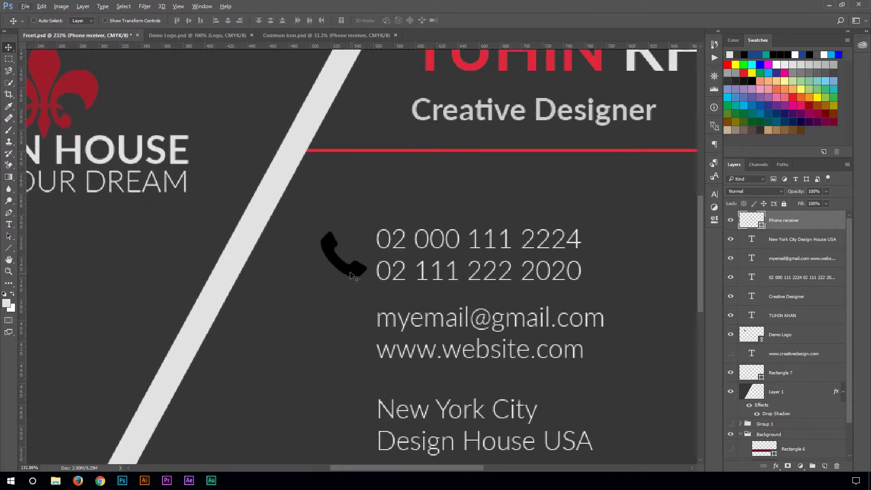
pyautogui.moveTo(353, 269); pyautogui.dragTo(352, 275)
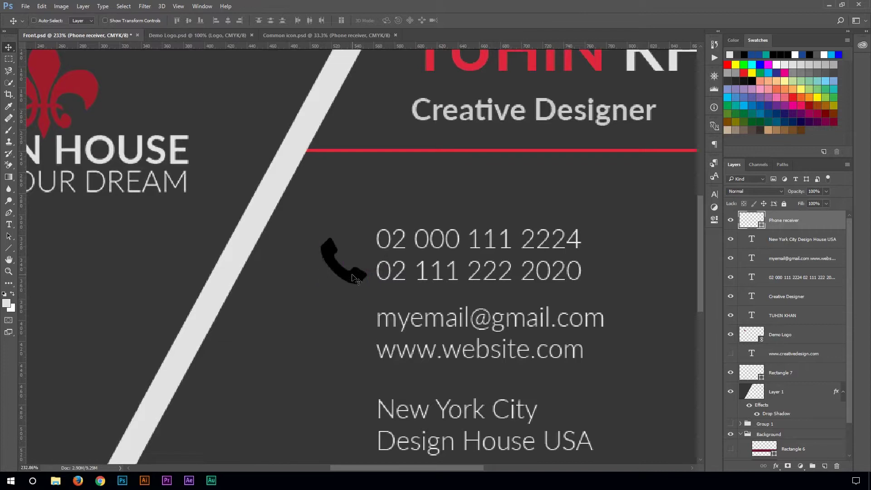
pyautogui.moveTo(356, 277); pyautogui.dragTo(331, 272)
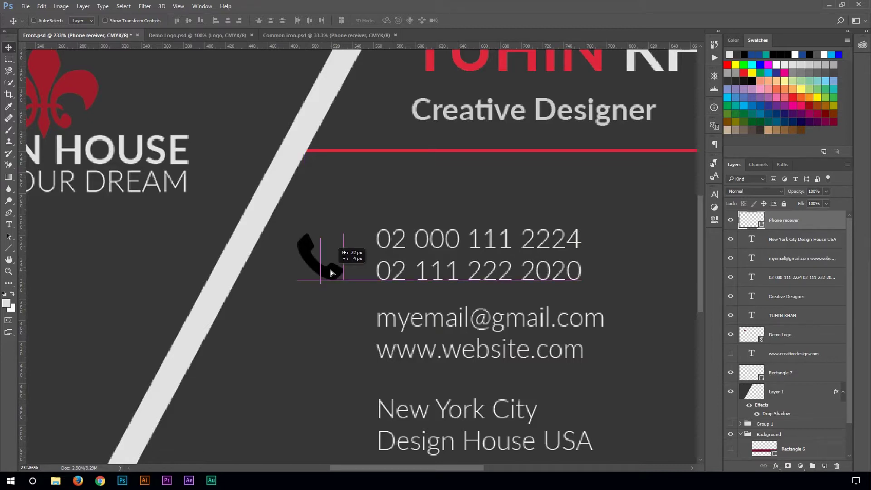
pyautogui.moveTo(331, 272); pyautogui.dragTo(342, 275)
pyautogui.scroll(-3, 334, 275)
pyautogui.scroll(-1, 334, 275)
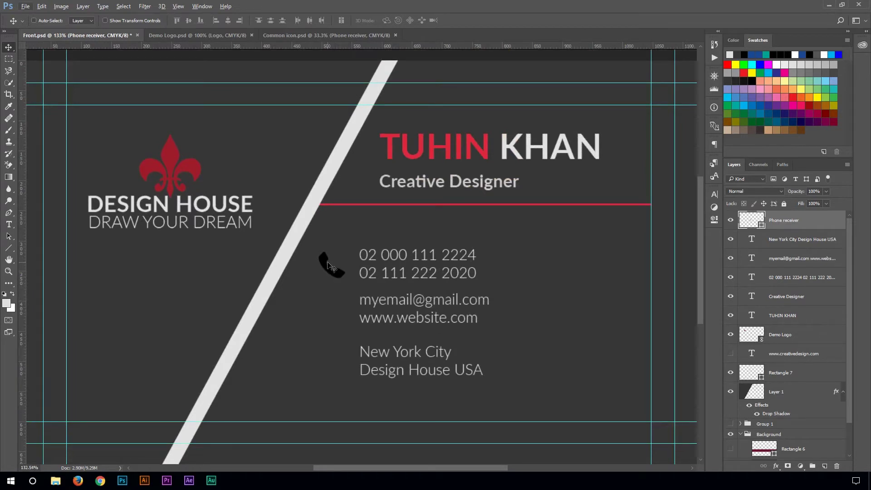
pyautogui.moveTo(328, 265); pyautogui.dragTo(307, 265)
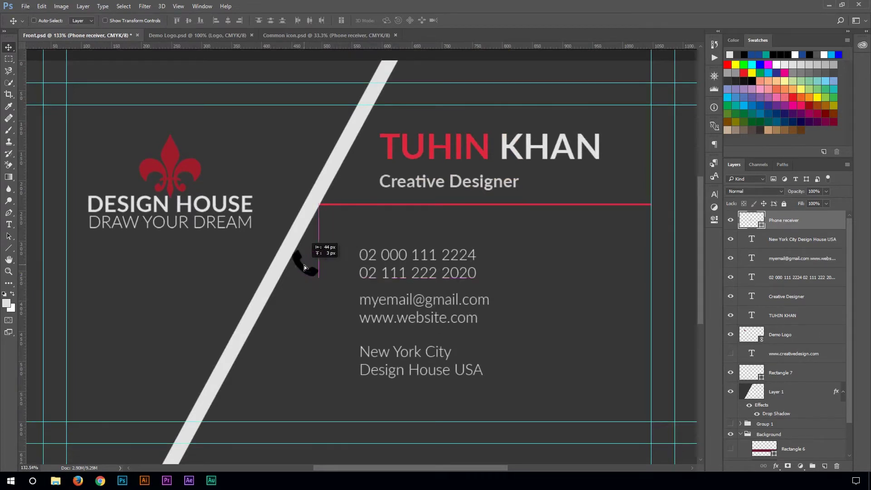
# Step: Recolour the phone icon light grey e1e1e1, sampled from the KHAN text
pyautogui.doubleClick(762, 230)
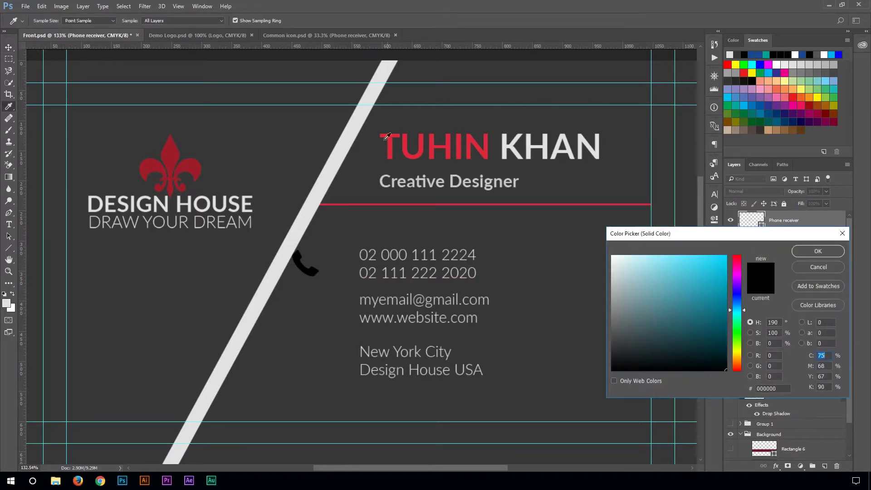
pyautogui.click(177, 156)
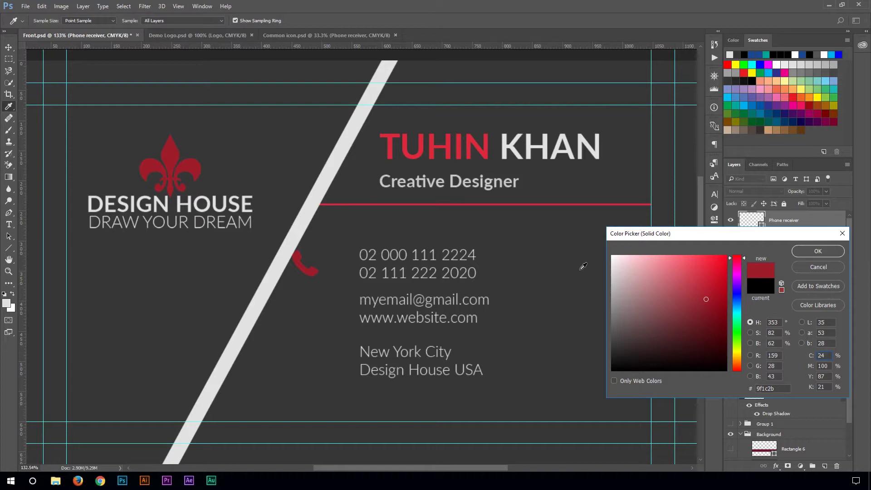
pyautogui.click(563, 137)
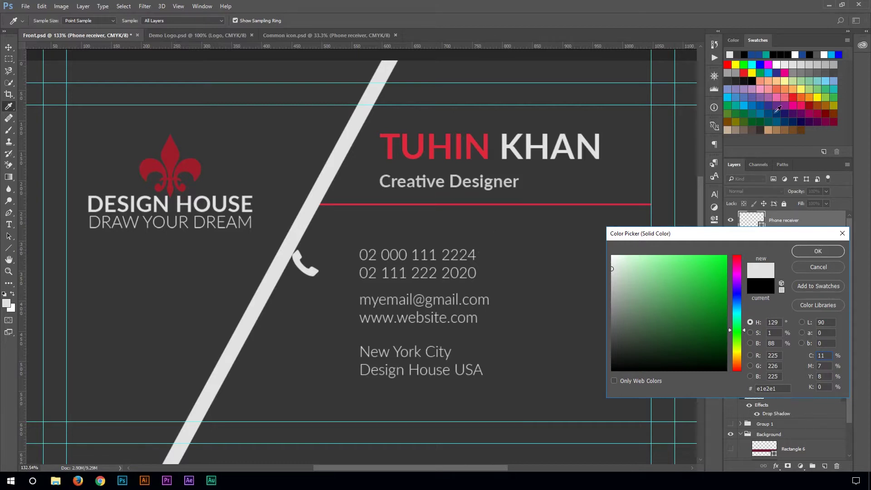
pyautogui.click(793, 63)
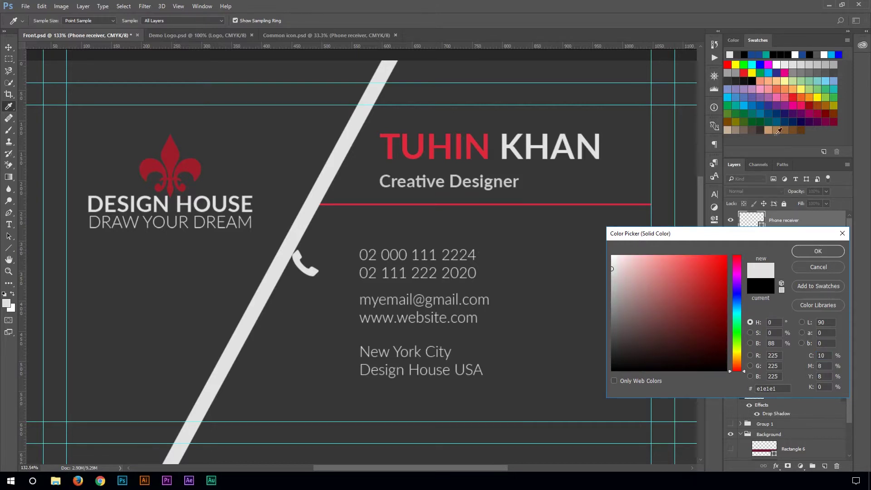
pyautogui.click(564, 135)
pyautogui.click(808, 247)
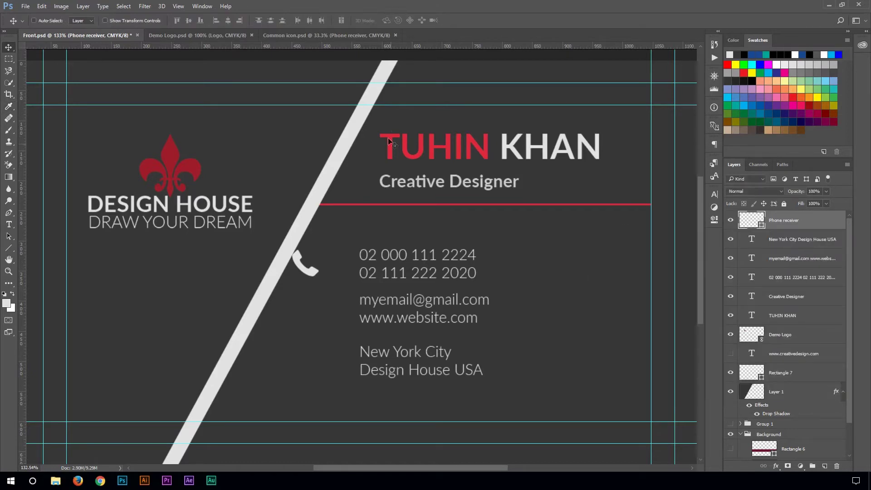
pyautogui.click(331, 35)
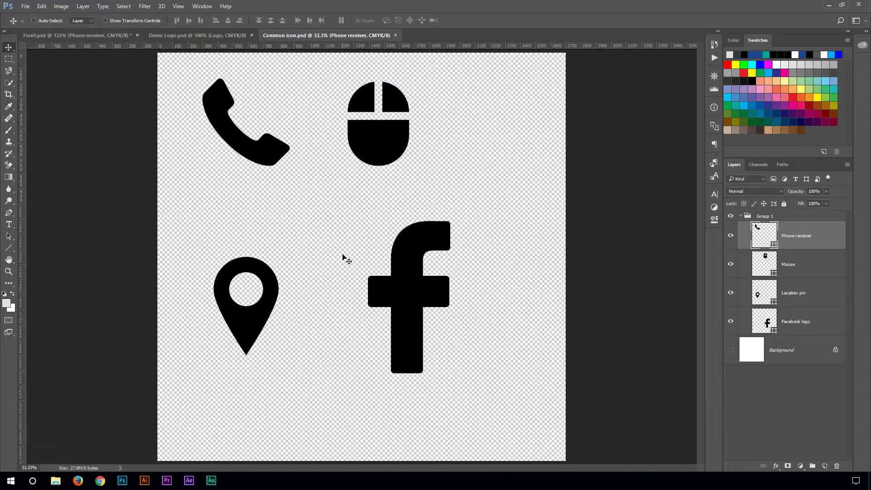
# Step: Bring the Mouse icon into the card, shrink it to about a tenth, and set it beside the email line
pyautogui.moveTo(390, 140)
pyautogui.mouseDown()
pyautogui.moveTo(362, 159)
pyautogui.moveTo(384, 147)
pyautogui.moveTo(101, 37)
pyautogui.moveTo(336, 263)
pyautogui.mouseUp()
pyautogui.click(774, 264)
pyautogui.moveTo(314, 290); pyautogui.dragTo(308, 311)
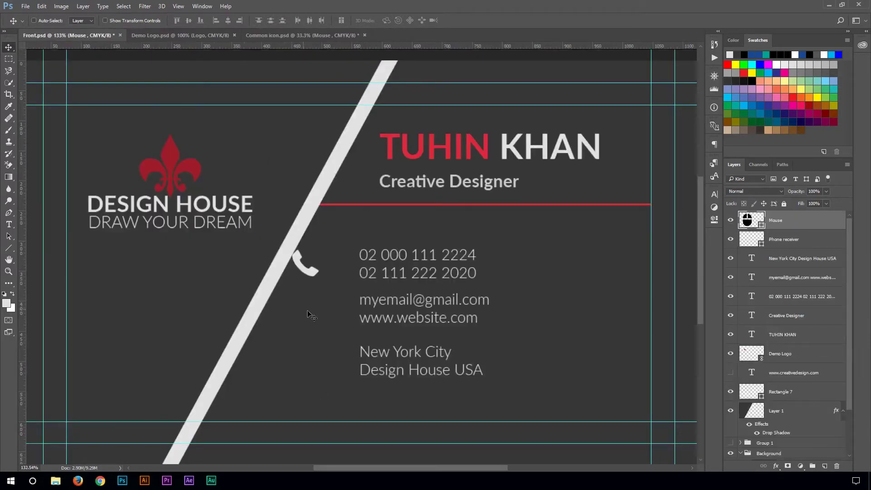
pyautogui.hotkey('ctrl', 't')
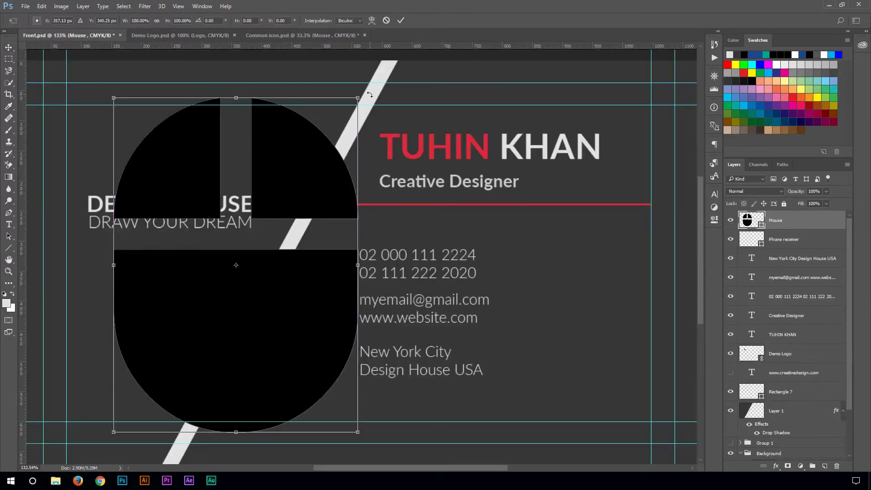
pyautogui.moveTo(359, 97); pyautogui.dragTo(267, 242)
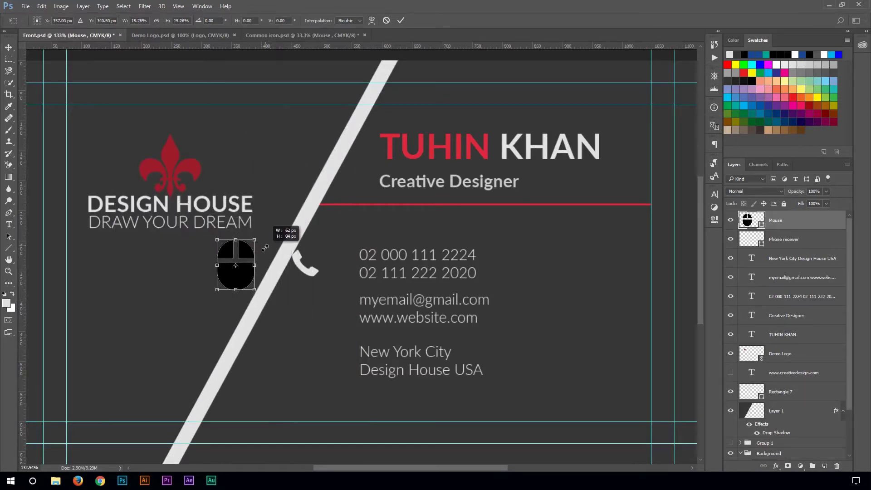
pyautogui.moveTo(266, 242); pyautogui.dragTo(317, 302)
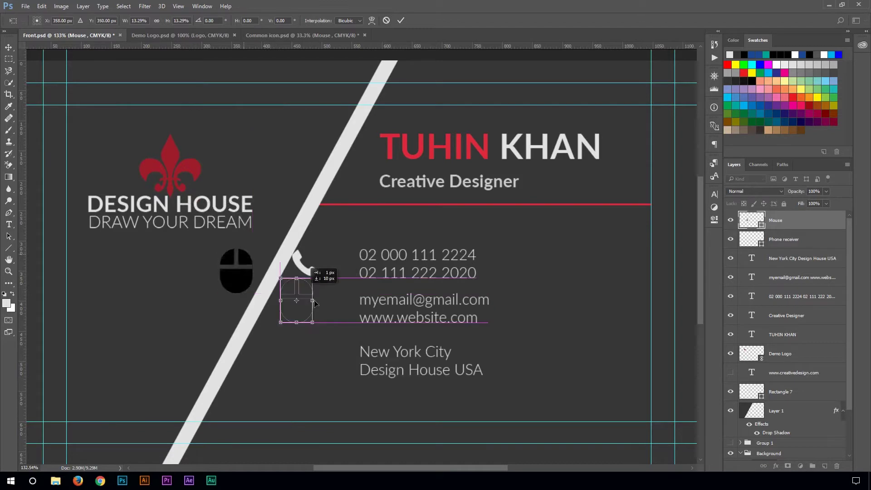
pyautogui.moveTo(325, 285); pyautogui.dragTo(323, 289)
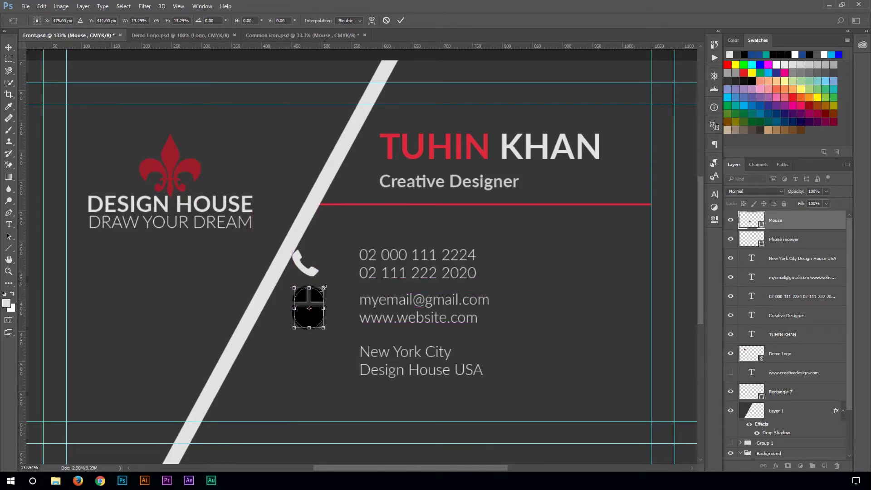
pyautogui.click(401, 21)
pyautogui.moveTo(309, 309); pyautogui.dragTo(305, 309)
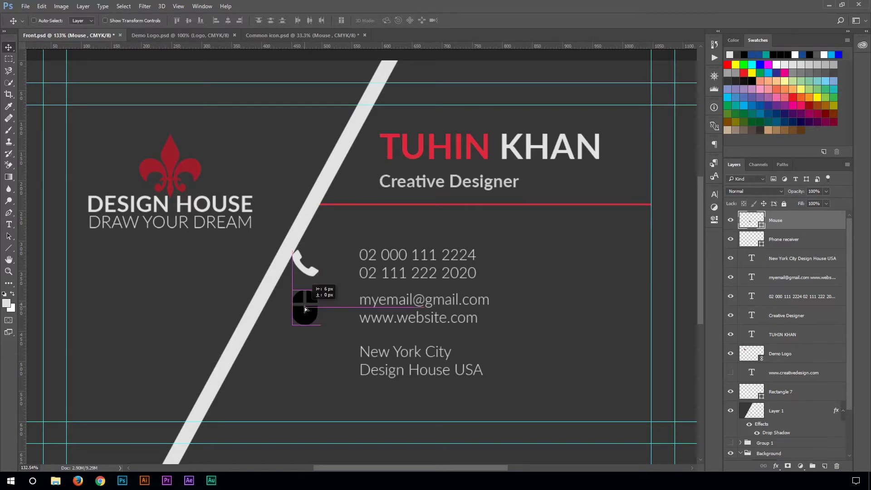
pyautogui.doubleClick(761, 225)
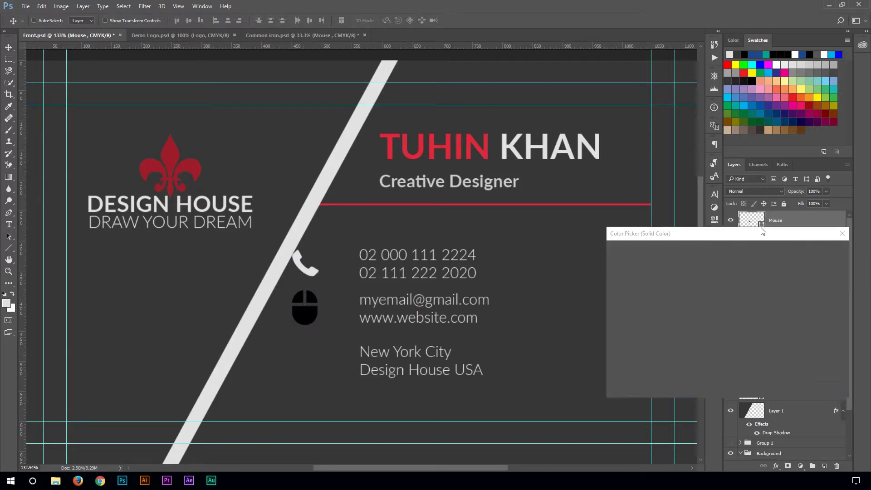
# Step: Colour the mouse icon with the phone icon's light grey
pyautogui.click(308, 263)
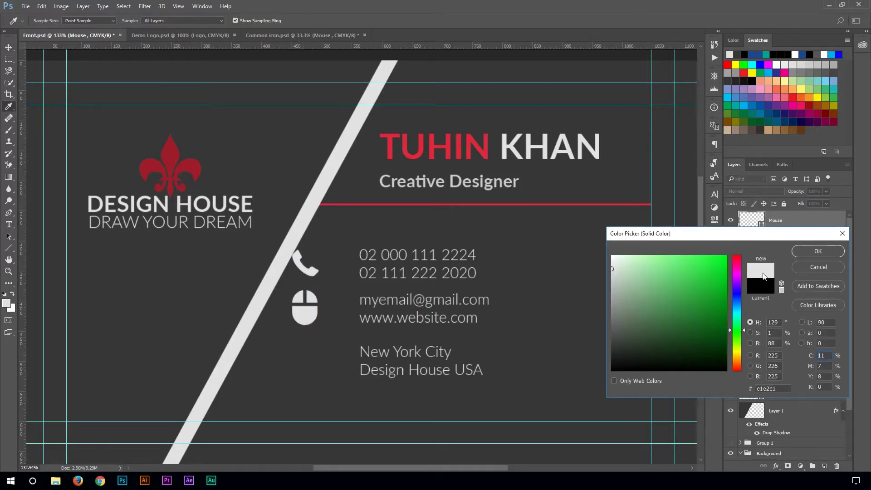
pyautogui.click(821, 249)
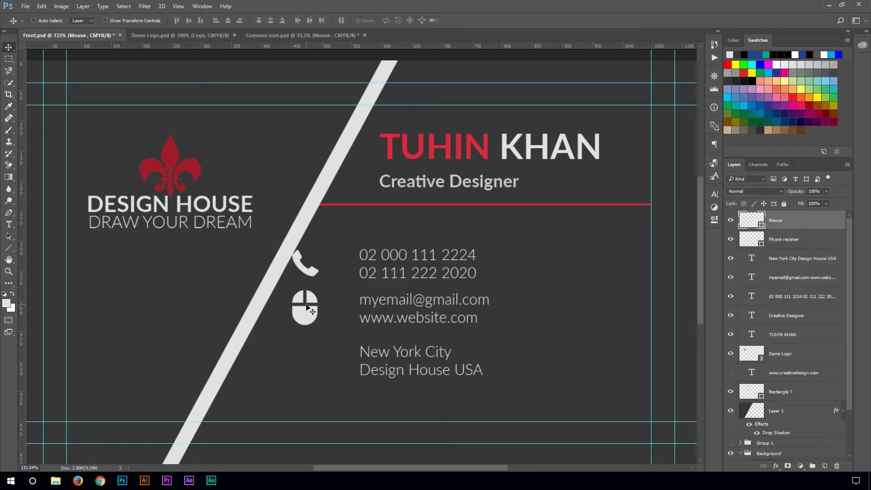
pyautogui.scroll(3, 305, 308)
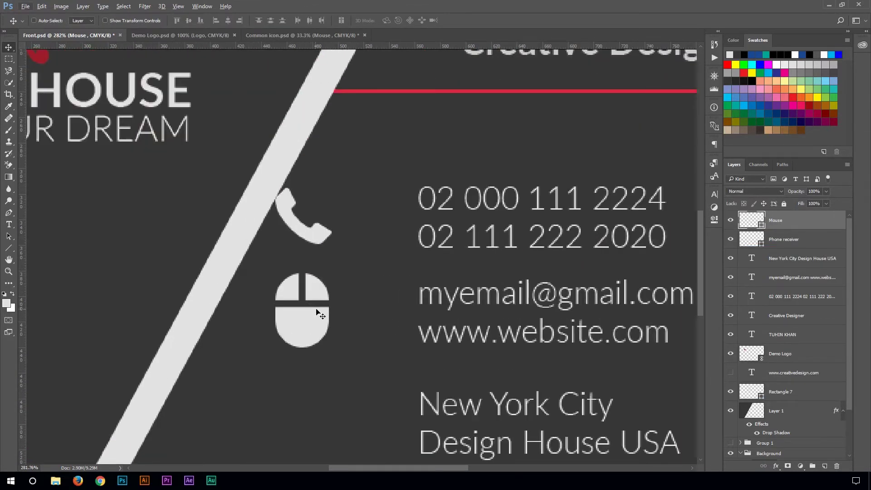
# Step: Shrink the mouse icon slightly to match the phone icon and align it beside the email line
pyautogui.hotkey('ctrl', 't')
pyautogui.moveTo(329, 272)
pyautogui.mouseDown()
pyautogui.moveTo(319, 288)
pyautogui.moveTo(325, 275)
pyautogui.mouseUp()
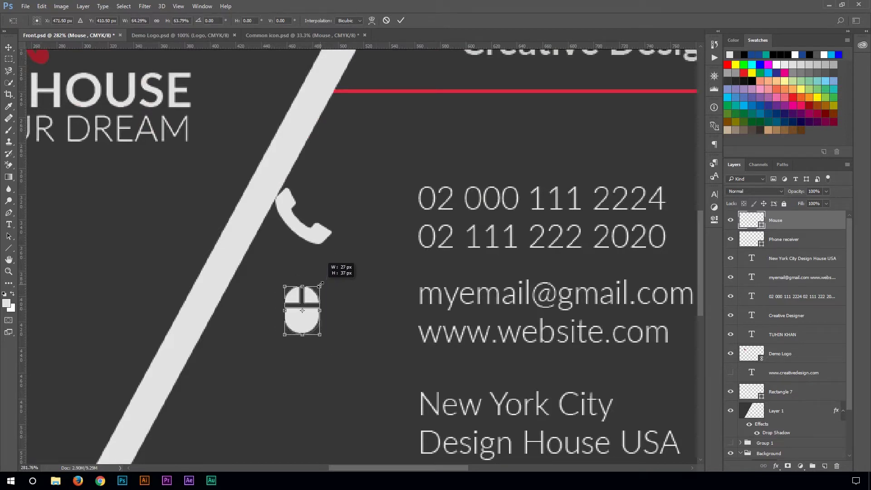
pyautogui.click(400, 20)
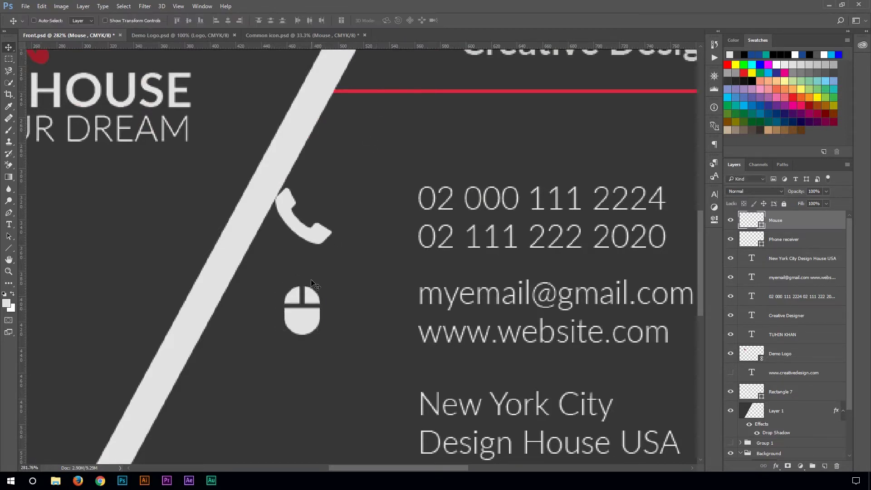
pyautogui.moveTo(305, 313); pyautogui.dragTo(308, 218)
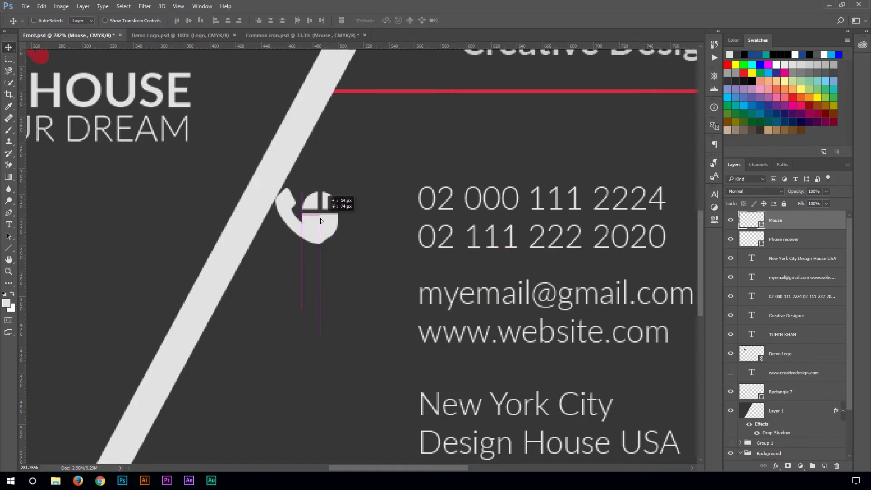
pyautogui.moveTo(307, 220); pyautogui.dragTo(239, 323)
pyautogui.scroll(-3, 293, 337)
pyautogui.scroll(-2, 292, 338)
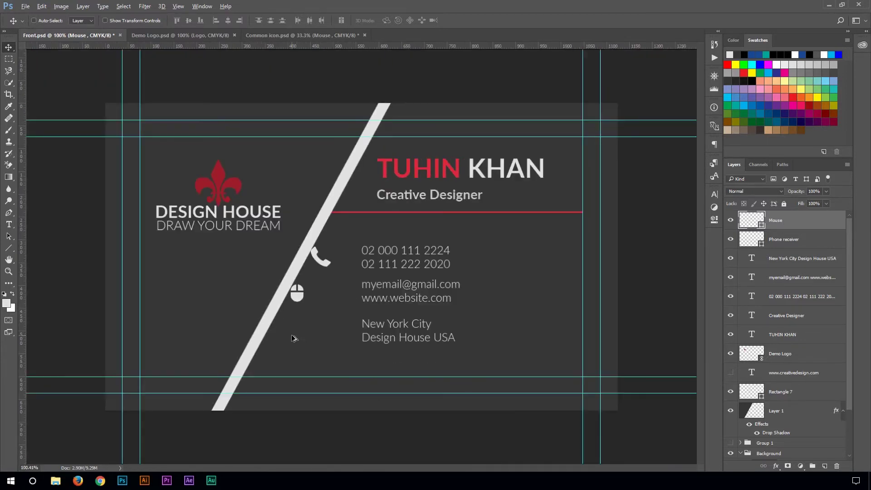
pyautogui.click(276, 34)
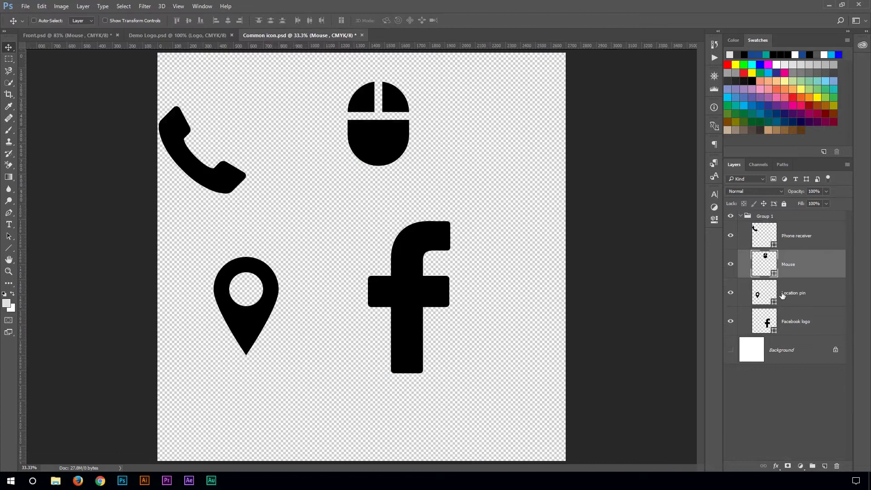
# Step: Bring the Location pin icon into the card, shrunk and placed near the contact lines
pyautogui.click(783, 296)
pyautogui.moveTo(284, 294)
pyautogui.mouseDown()
pyautogui.moveTo(100, 36)
pyautogui.moveTo(287, 279)
pyautogui.mouseUp()
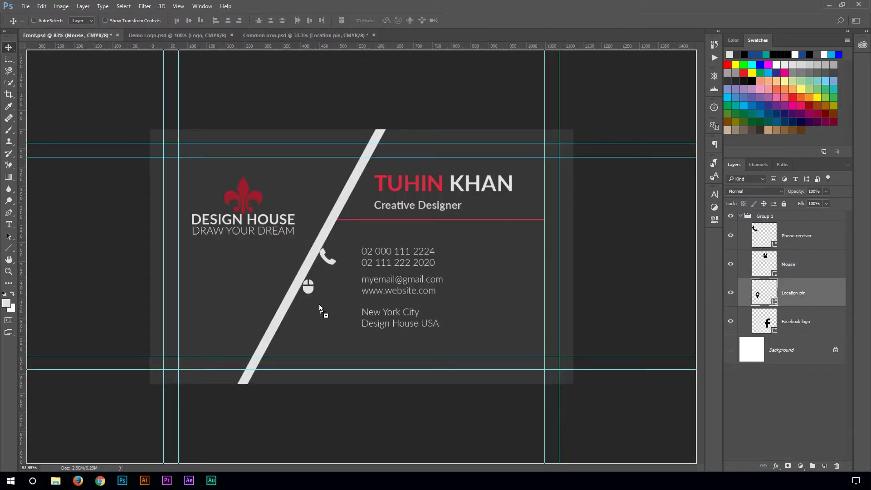
pyautogui.moveTo(320, 319); pyautogui.dragTo(344, 251)
pyautogui.hotkey('ctrl', 't')
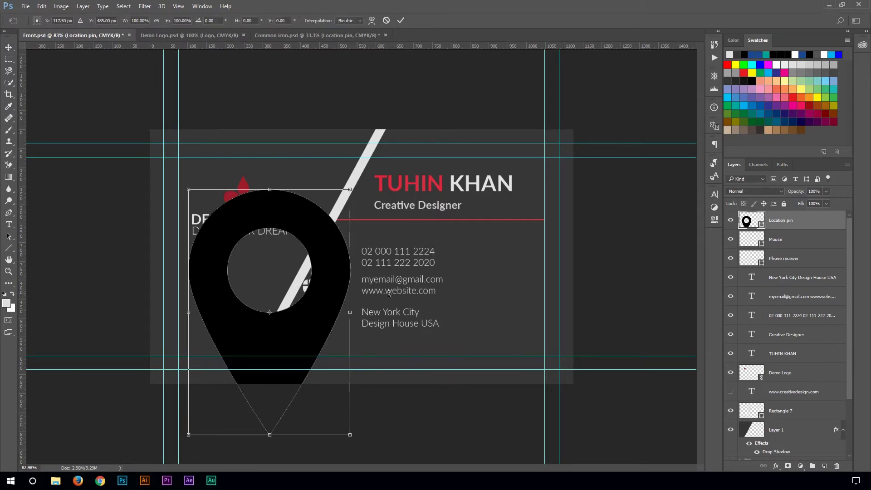
pyautogui.moveTo(350, 189); pyautogui.dragTo(287, 294)
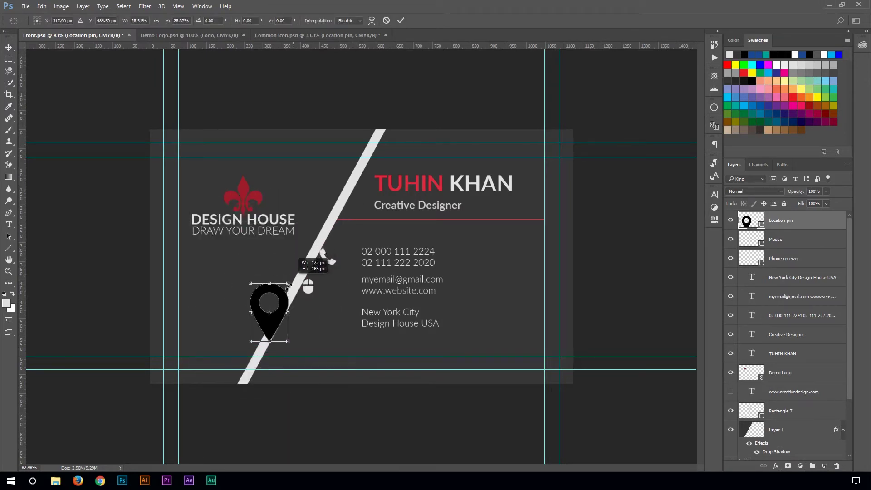
pyautogui.moveTo(286, 294); pyautogui.dragTo(284, 300)
pyautogui.hotkey('ctrl', '+')
pyautogui.scroll(3, 335, 271)
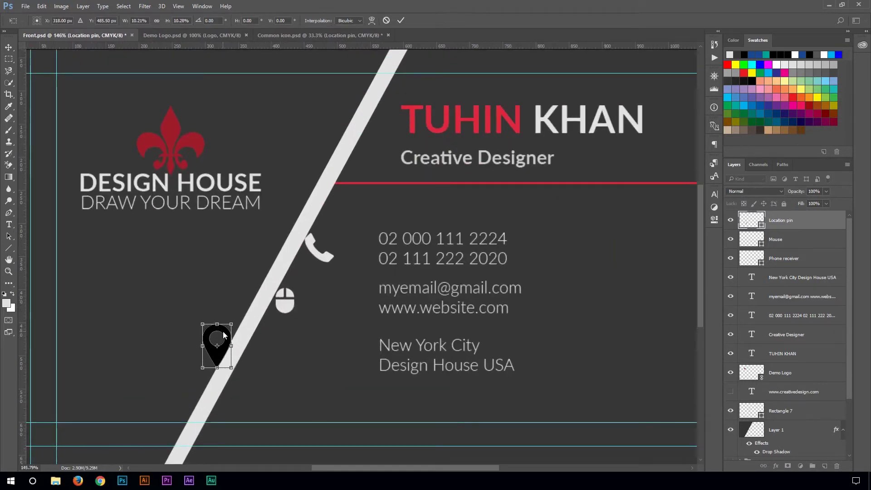
pyautogui.moveTo(214, 320)
pyautogui.mouseDown()
pyautogui.moveTo(335, 310)
pyautogui.moveTo(310, 263)
pyautogui.moveTo(317, 288)
pyautogui.mouseUp()
pyautogui.click(401, 20)
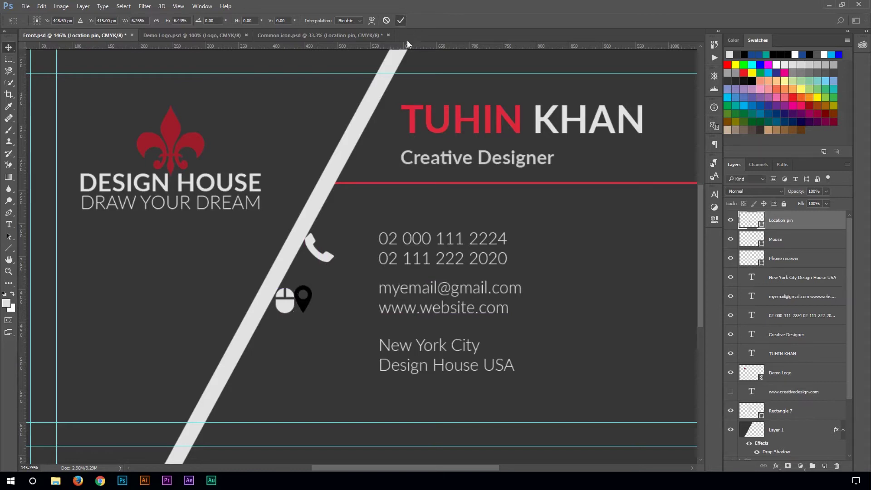
# Step: Colour the pin with the mouse icon's light grey and place it below the mouse icon
pyautogui.doubleClick(764, 228)
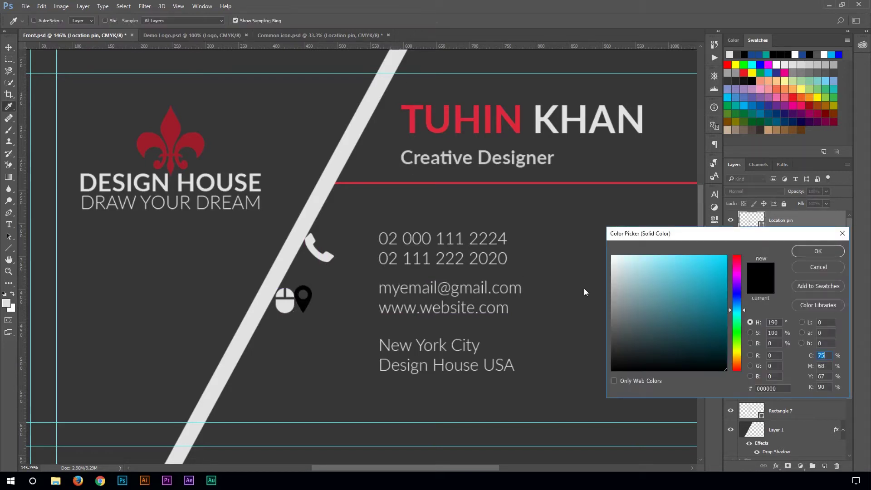
pyautogui.click(286, 304)
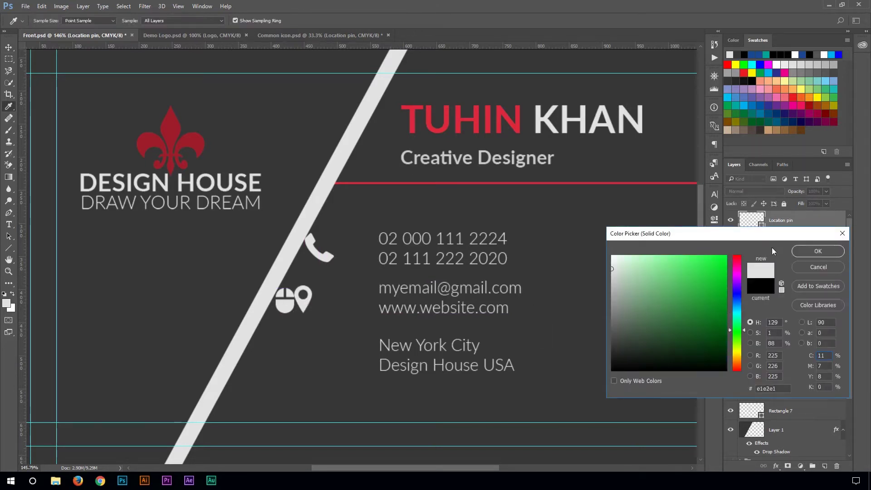
pyautogui.click(818, 251)
pyautogui.moveTo(308, 299); pyautogui.dragTo(259, 370)
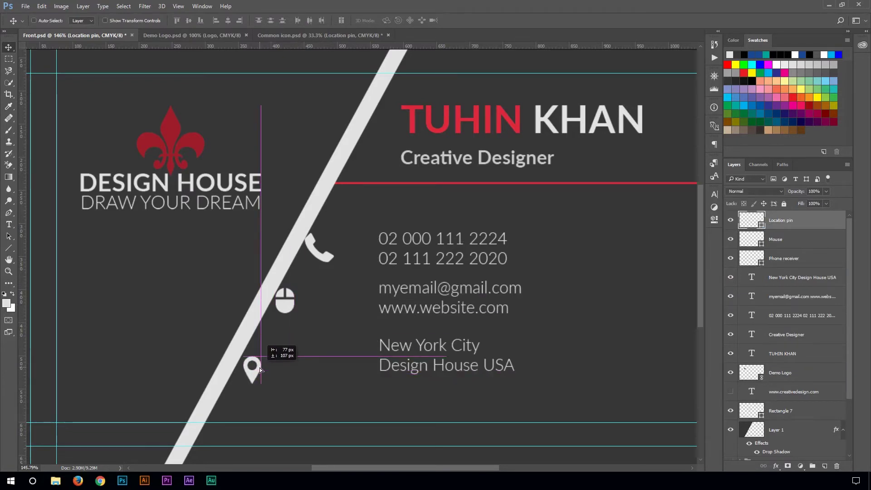
pyautogui.moveTo(260, 369); pyautogui.dragTo(259, 370)
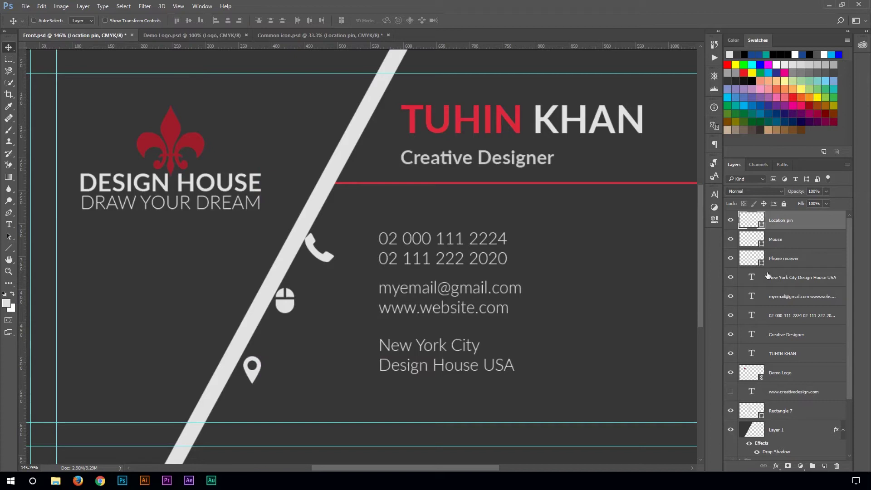
pyautogui.keyDown('shift'); pyautogui.click(785, 267); pyautogui.keyUp('shift')
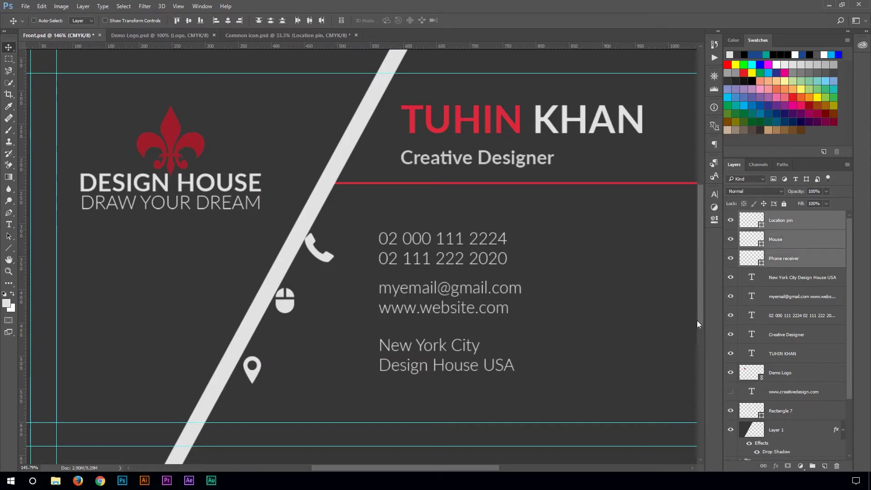
# Step: Distribute the phone, email and address text blocks evenly by vertical centers
pyautogui.hotkey('ctrl', '0')
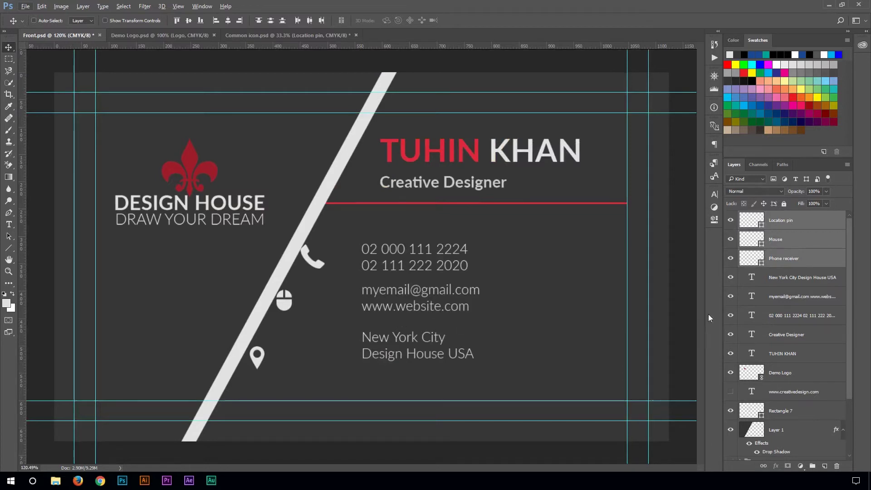
pyautogui.click(794, 280)
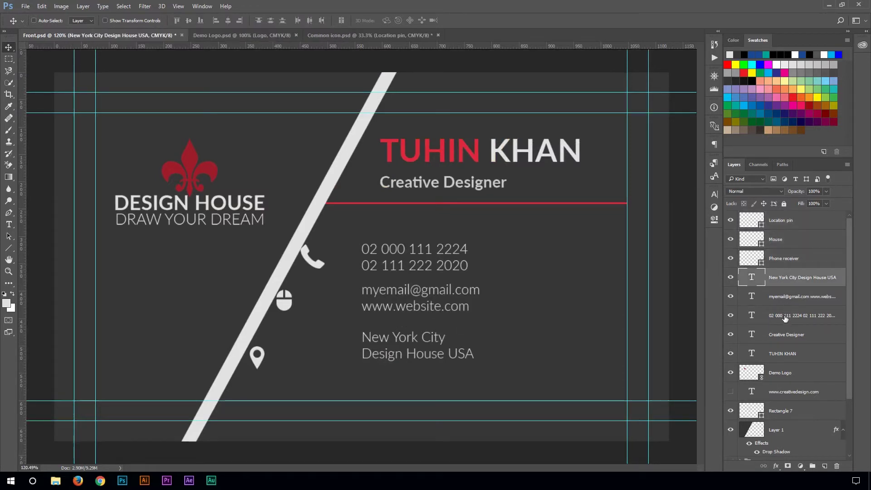
pyautogui.keyDown('shift'); pyautogui.click(786, 317); pyautogui.keyUp('shift')
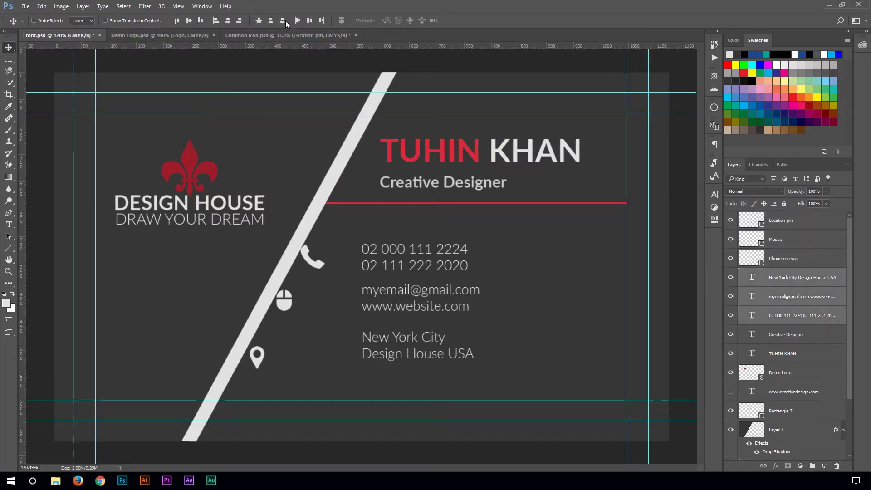
pyautogui.click(271, 20)
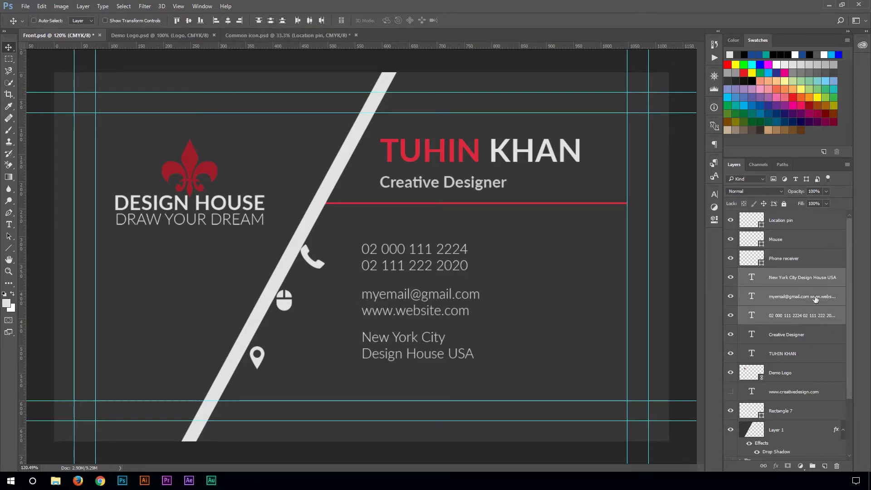
# Step: Move the phone receiver icon right up against the two phone numbers
pyautogui.click(783, 259)
pyautogui.moveTo(311, 261); pyautogui.dragTo(352, 257)
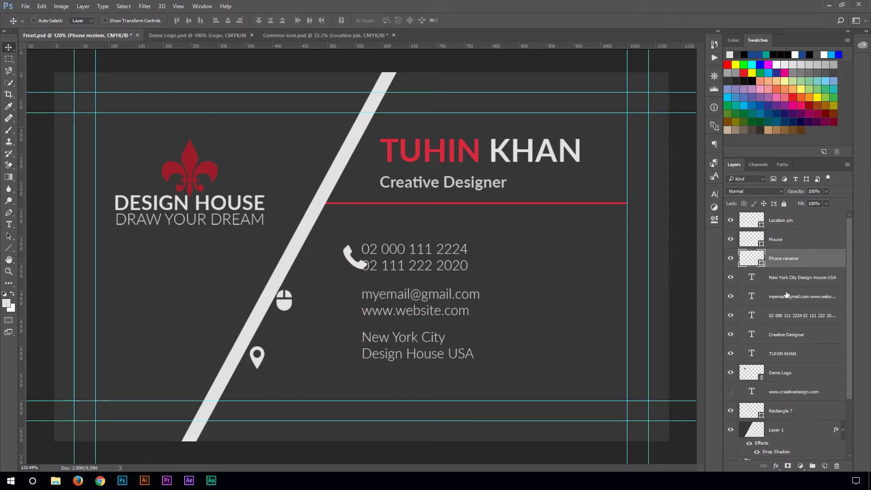
pyautogui.press('ctrl')
pyautogui.keyDown('ctrl'); pyautogui.click(759, 315); pyautogui.keyUp('ctrl')
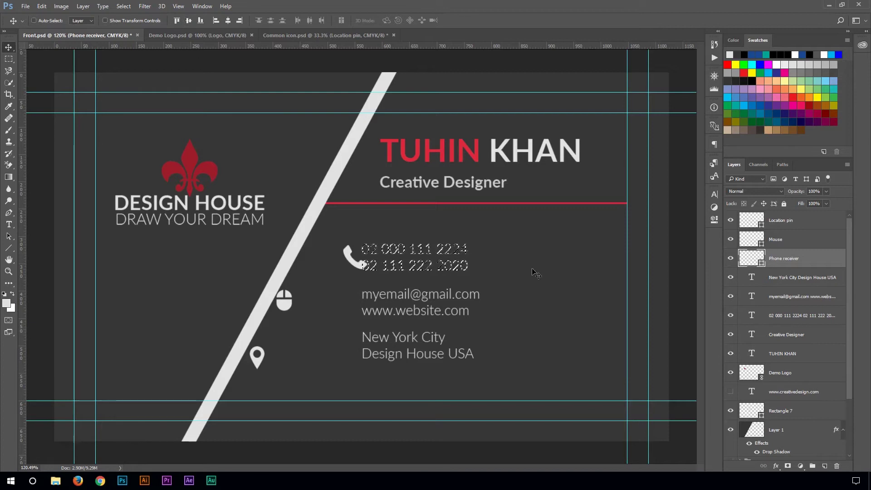
# Step: Align the pin icon vertically with the address text and distribute the three icons evenly
pyautogui.press('ctrl')
pyautogui.keyDown('ctrl'); pyautogui.click(753, 278); pyautogui.keyUp('ctrl')
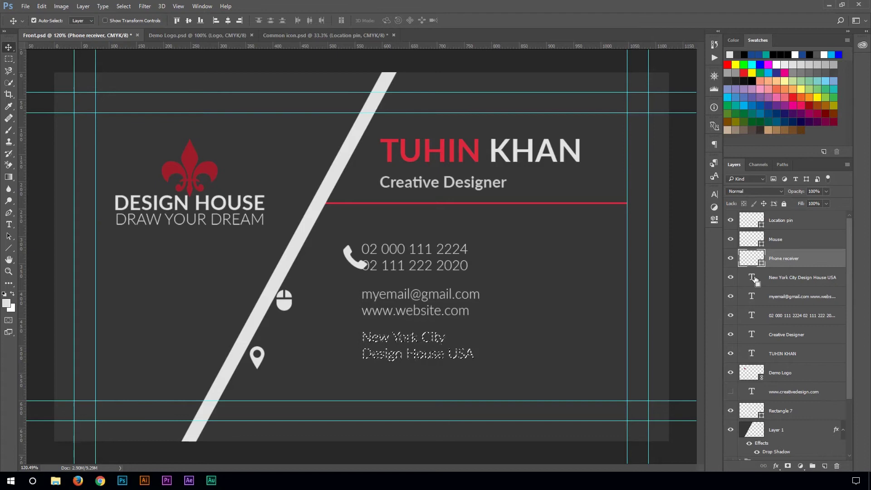
pyautogui.click(766, 221)
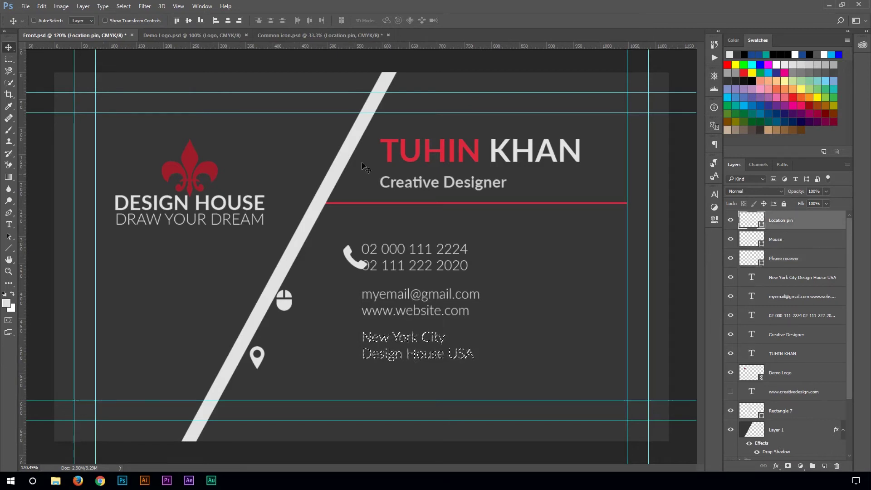
pyautogui.click(188, 20)
pyautogui.hotkey('ctrl', 'd')
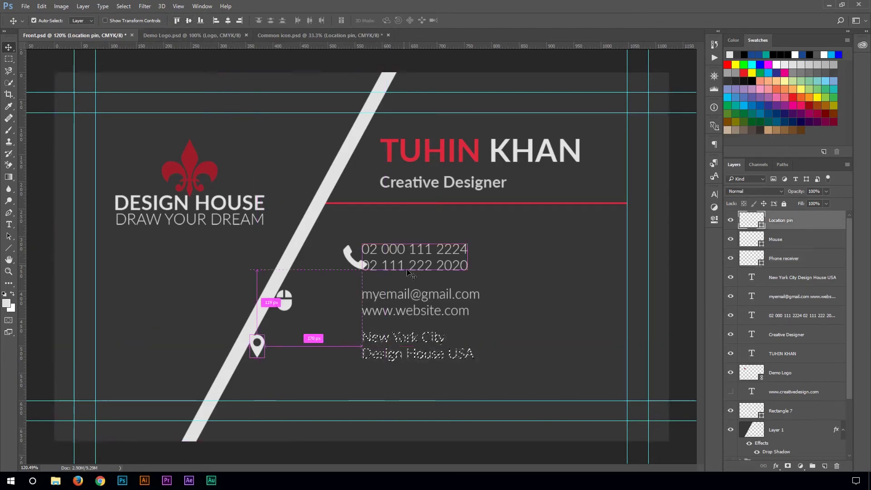
pyautogui.keyDown('shift'); pyautogui.click(783, 260); pyautogui.keyUp('shift')
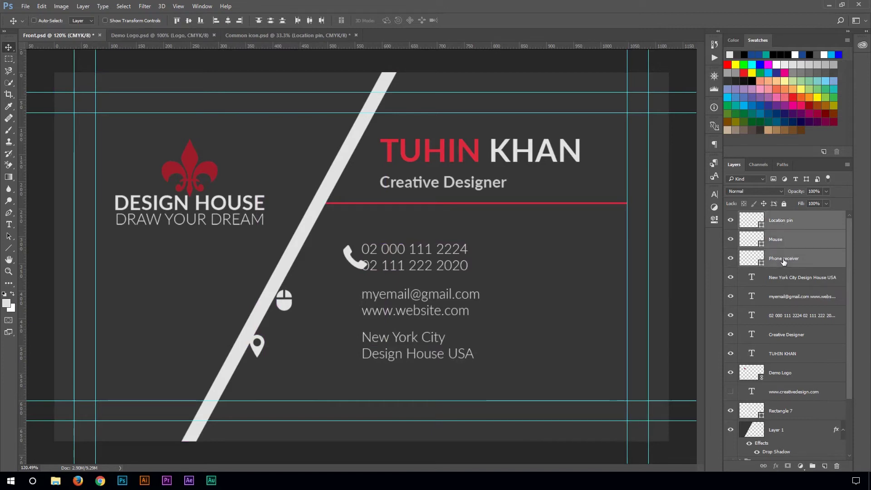
pyautogui.click(272, 22)
# Step: Adjust the phone, mouse and pin icons individually so they sit along the diagonal bar
pyautogui.click(795, 257)
pyautogui.moveTo(349, 265); pyautogui.dragTo(309, 262)
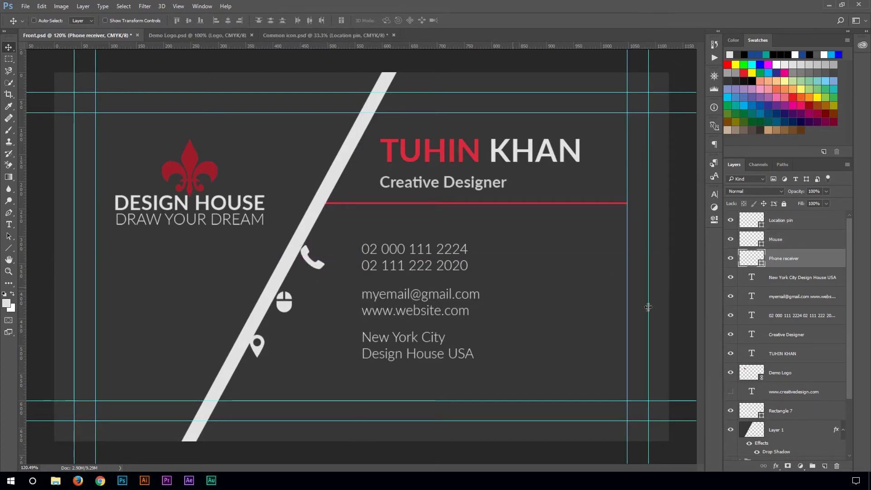
pyautogui.click(798, 250)
pyautogui.moveTo(291, 306); pyautogui.dragTo(289, 306)
pyautogui.keyDown('ctrl'); pyautogui.click(259, 353); pyautogui.keyUp('ctrl')
pyautogui.moveTo(259, 353); pyautogui.dragTo(262, 349)
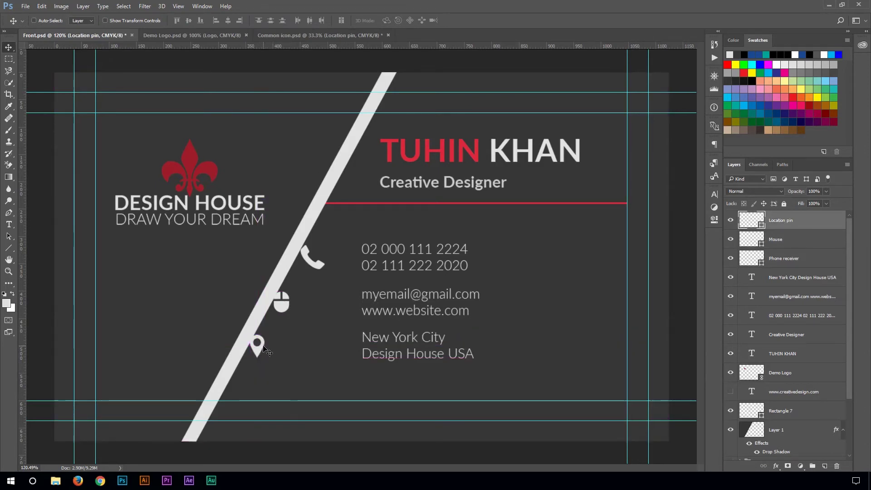
pyautogui.moveTo(260, 349)
pyautogui.mouseDown()
pyautogui.moveTo(268, 348)
pyautogui.moveTo(258, 348)
pyautogui.mouseUp()
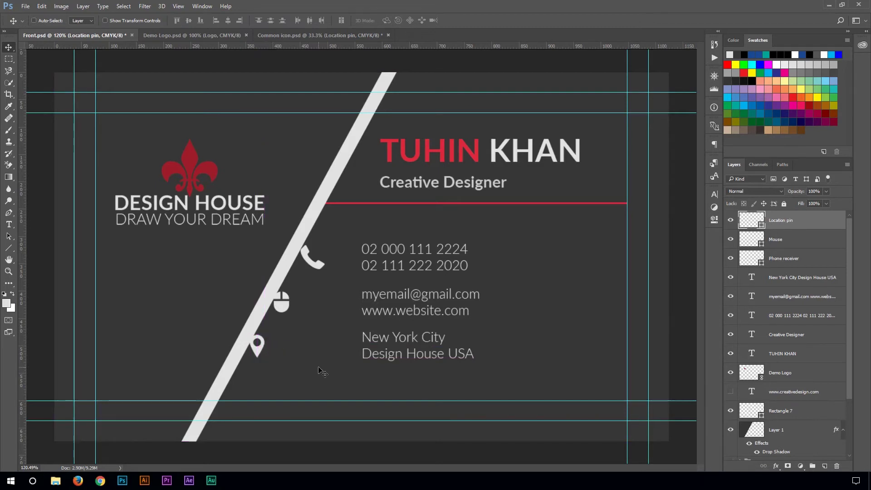
# Step: Move all three icons together right so each sits just left of its text
pyautogui.keyDown('shift'); pyautogui.click(795, 263); pyautogui.keyUp('shift')
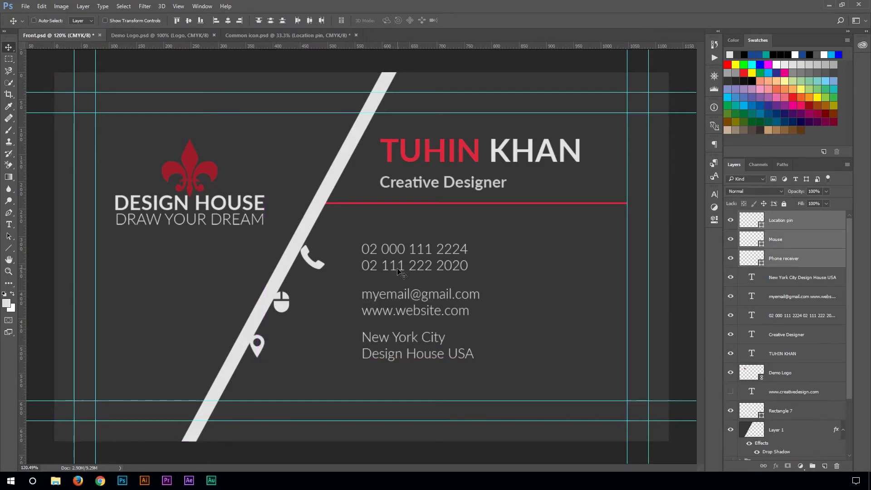
pyautogui.moveTo(312, 259); pyautogui.dragTo(341, 258)
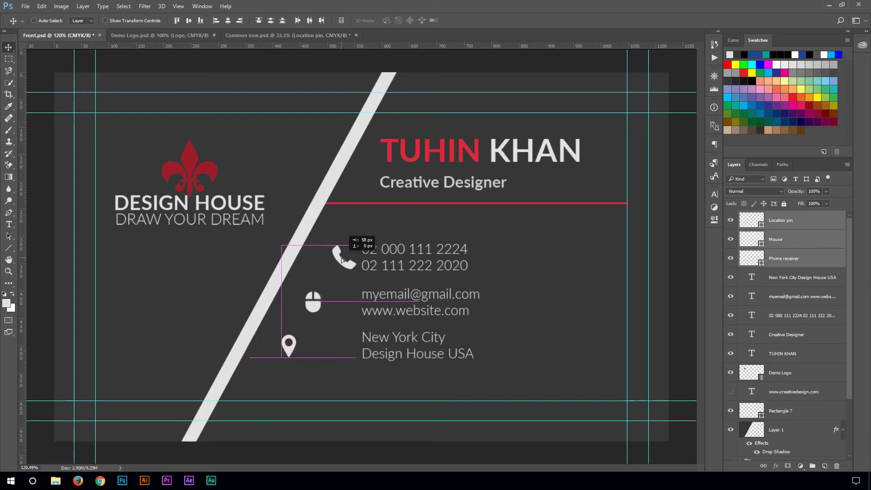
pyautogui.moveTo(341, 258); pyautogui.dragTo(338, 258)
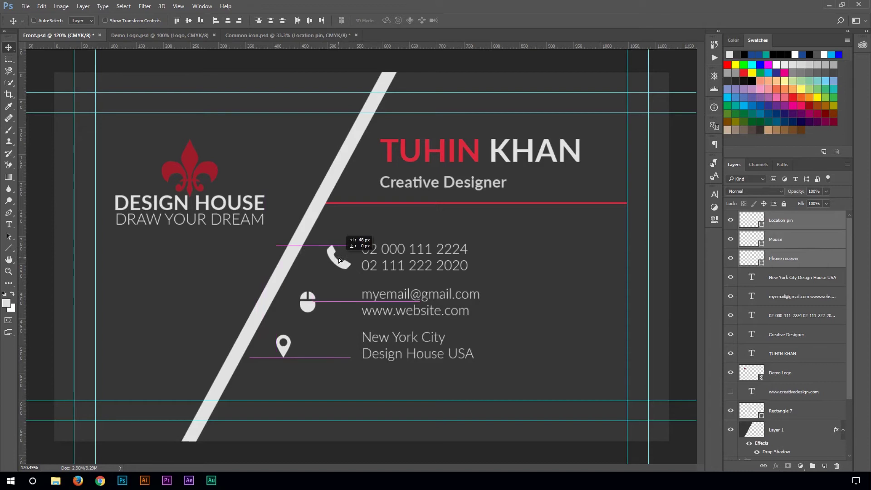
pyautogui.moveTo(338, 258); pyautogui.dragTo(338, 258)
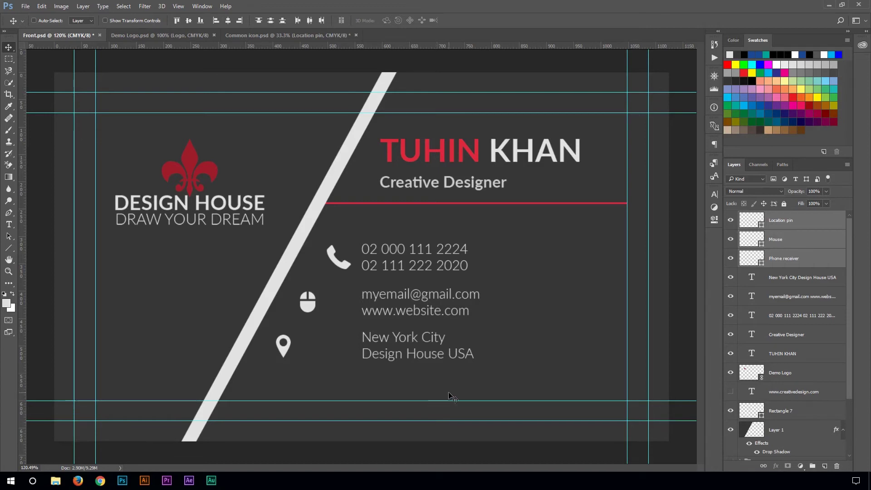
# Step: Shift the email/website text and the New York City address text left beside their icons
pyautogui.click(792, 299)
pyautogui.moveTo(415, 303); pyautogui.dragTo(396, 307)
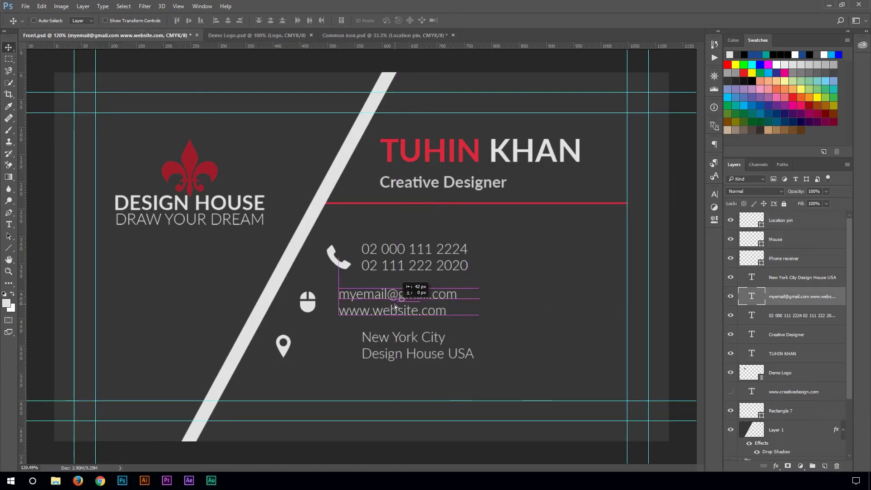
pyautogui.moveTo(396, 306); pyautogui.dragTo(396, 307)
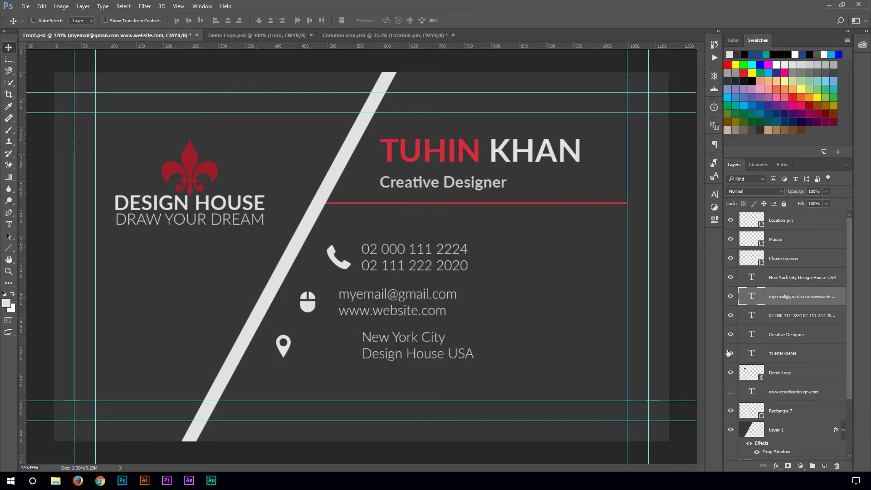
pyautogui.click(784, 279)
pyautogui.moveTo(396, 350); pyautogui.dragTo(343, 350)
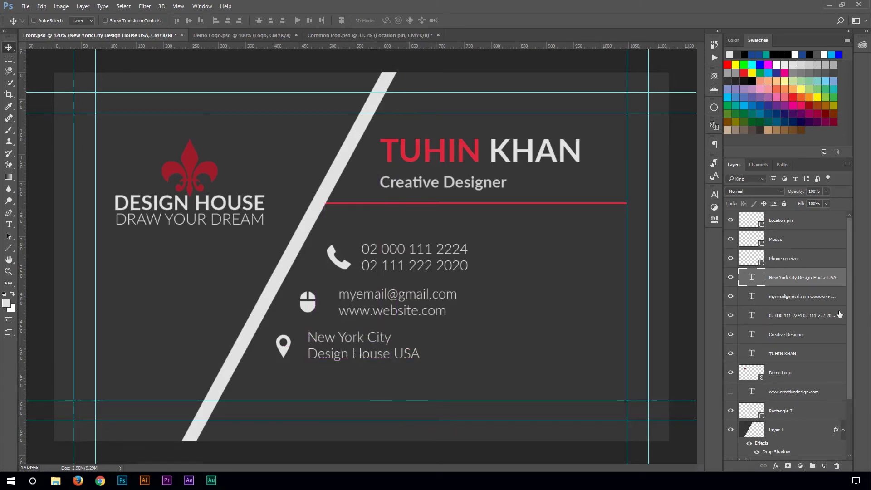
# Step: Fine-tune the email text position, then select the address, email and phone text layers
pyautogui.click(791, 303)
pyautogui.moveTo(404, 307)
pyautogui.mouseDown()
pyautogui.moveTo(393, 307)
pyautogui.moveTo(401, 304)
pyautogui.mouseUp()
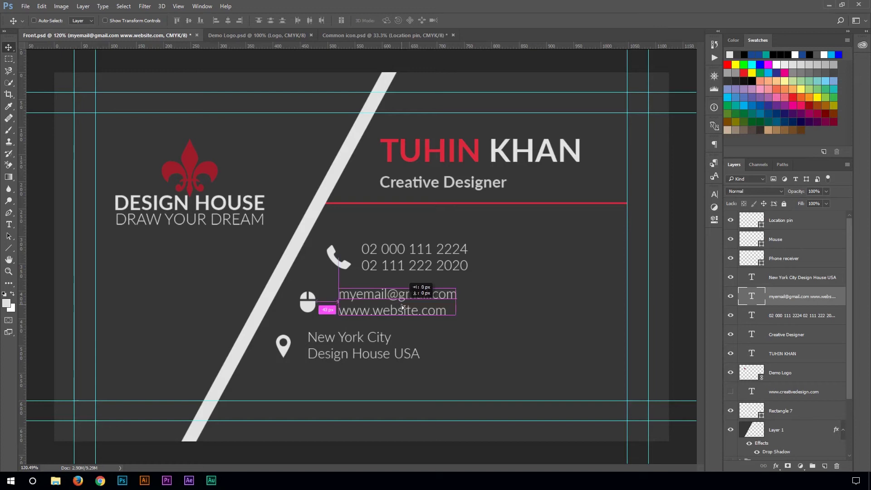
pyautogui.moveTo(401, 305); pyautogui.dragTo(401, 306)
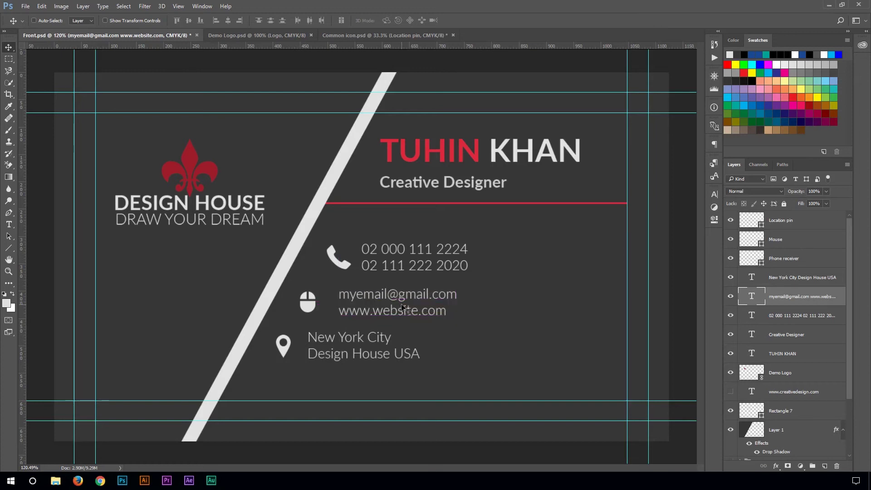
pyautogui.click(809, 279)
pyautogui.keyDown('shift'); pyautogui.click(792, 318); pyautogui.keyUp('shift')
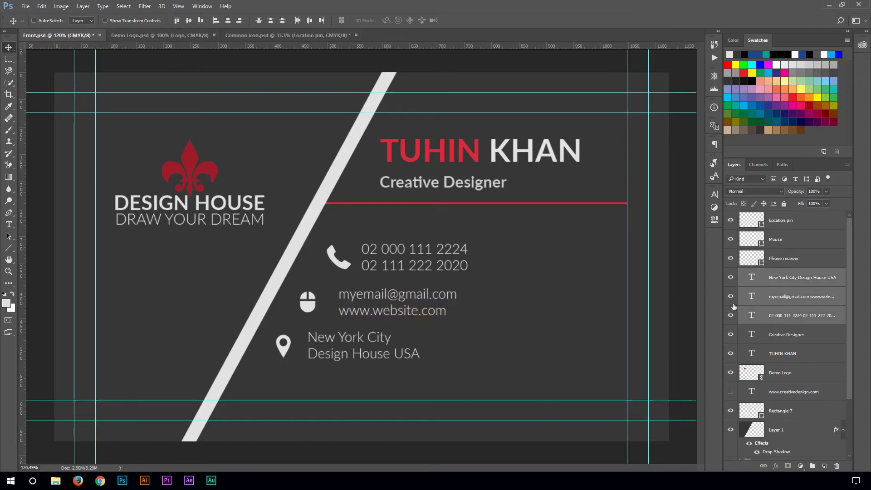
# Step: Apply Distribute Left Edges to the contact text layers after trying other distribute options
pyautogui.click(311, 21)
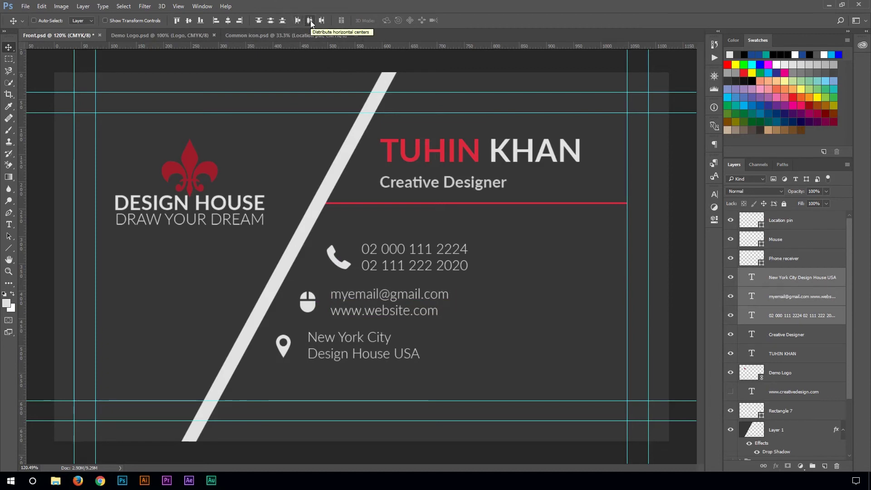
pyautogui.press('ctrl')
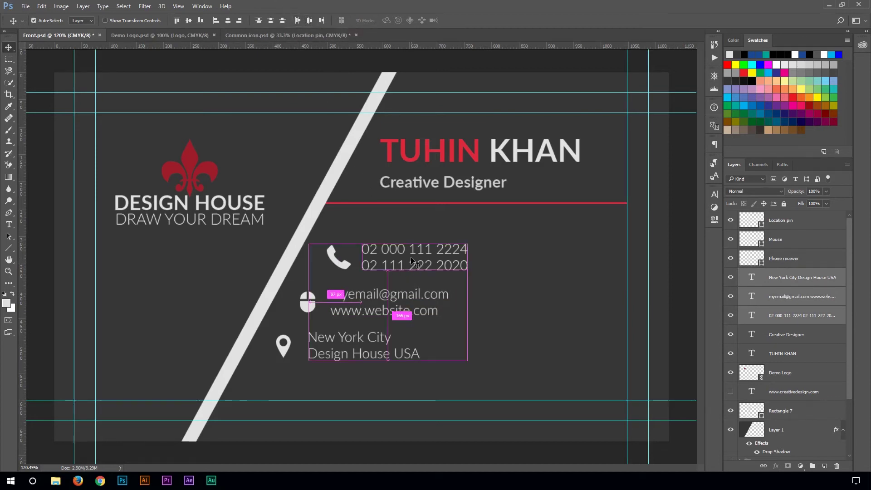
pyautogui.hotkey('ctrl', 'z')
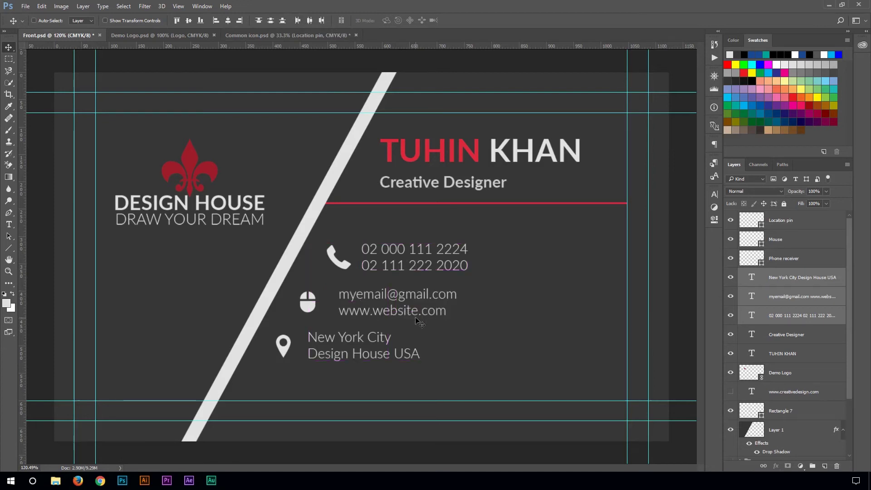
pyautogui.click(309, 21)
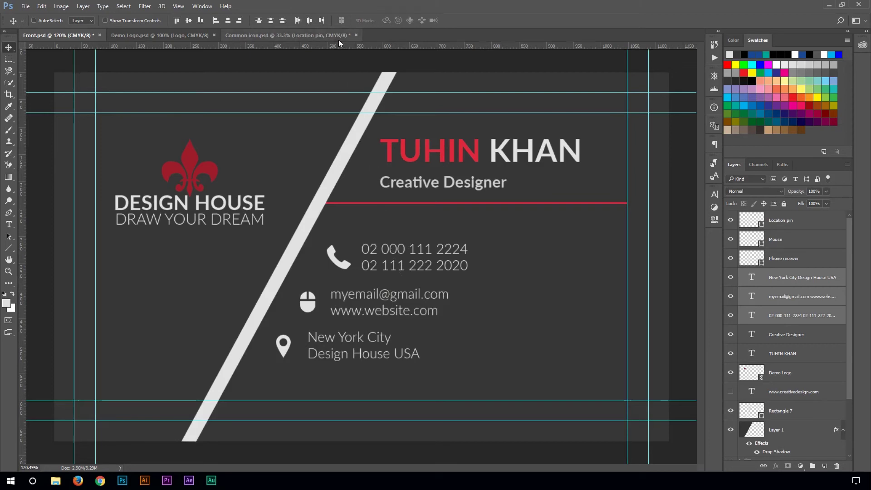
pyautogui.click(296, 21)
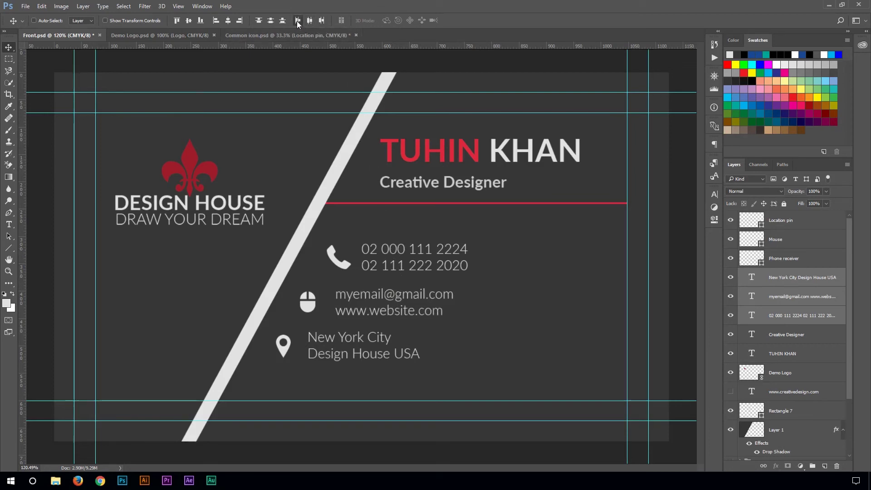
pyautogui.hotkey('ctrl', 'z')
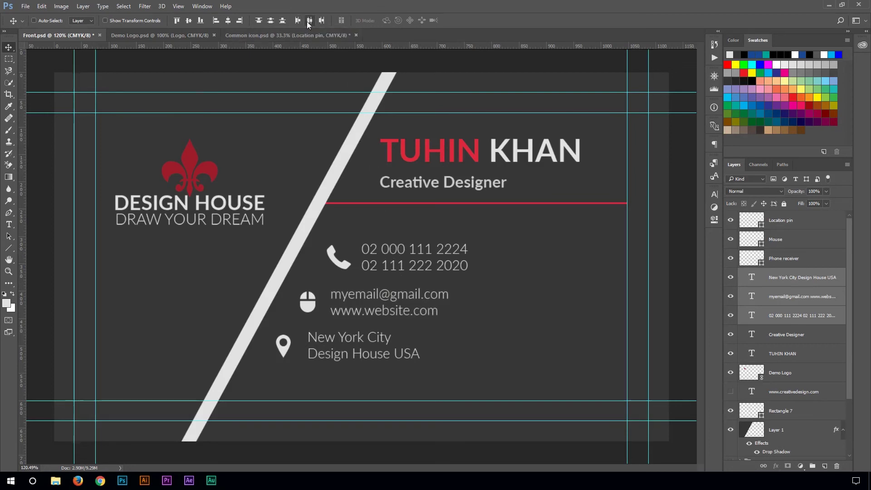
pyautogui.click(297, 21)
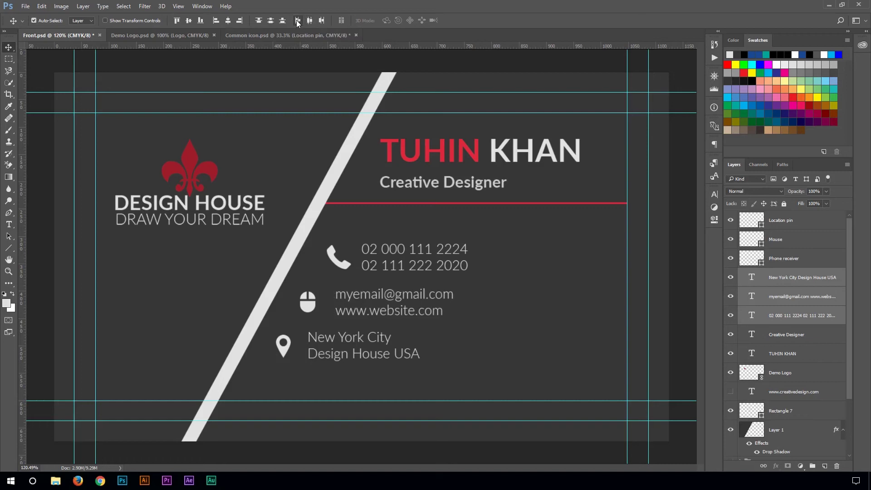
# Step: Save the card and unhide the crimson Rectangle 6 band layer
pyautogui.click(25, 7)
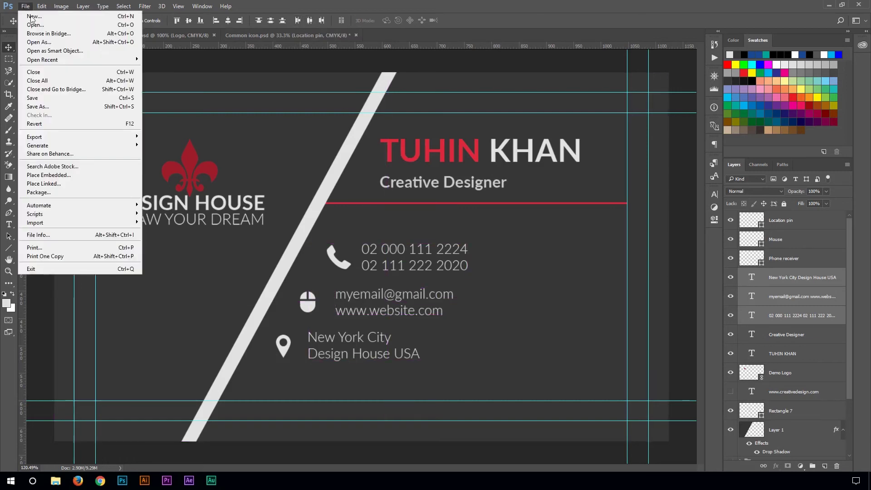
pyautogui.click(48, 99)
pyautogui.scroll(-2, 411, 263)
pyautogui.scroll(-2, 411, 262)
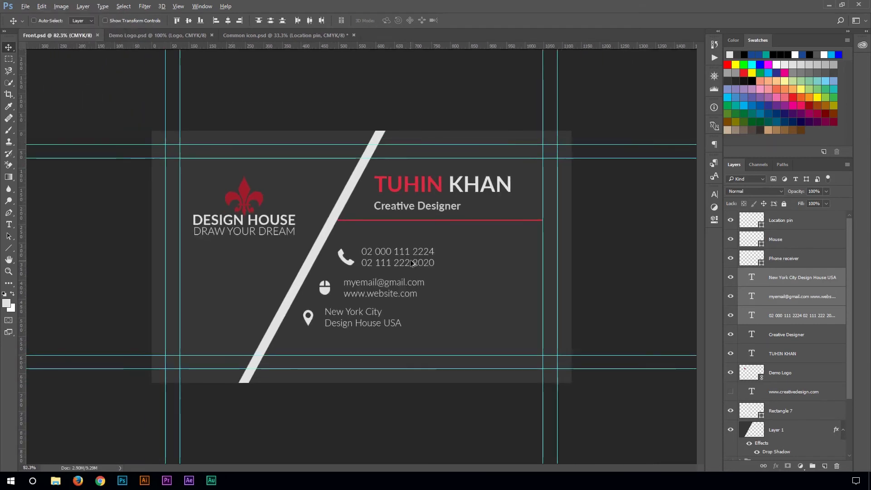
pyautogui.scroll(-3, 851, 390)
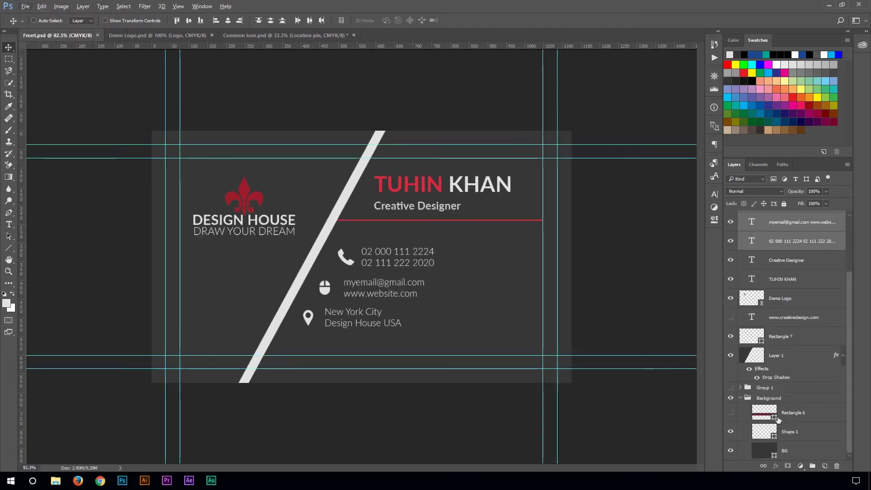
pyautogui.click(731, 412)
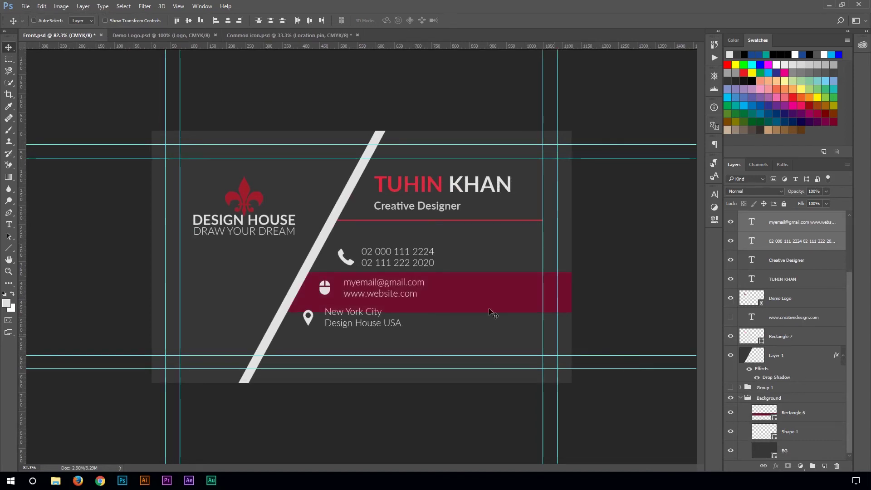
pyautogui.scroll(1, 395, 303)
pyautogui.scroll(1, 395, 302)
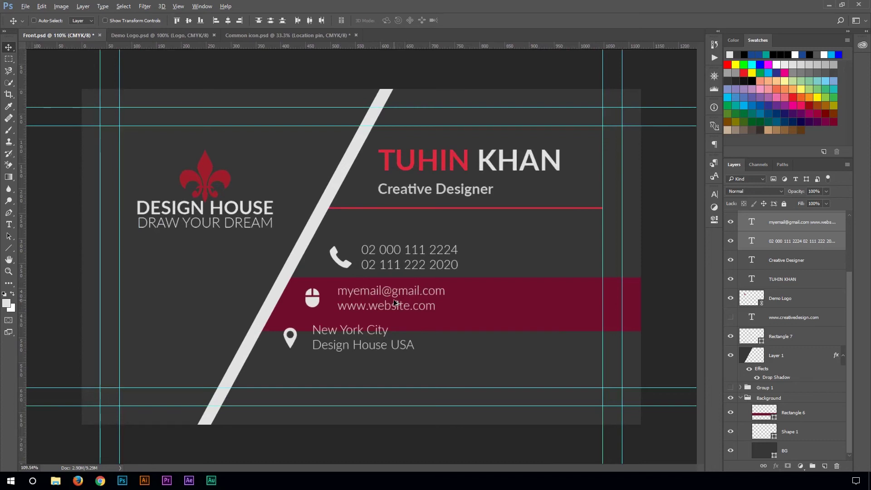
pyautogui.scroll(-2, 394, 302)
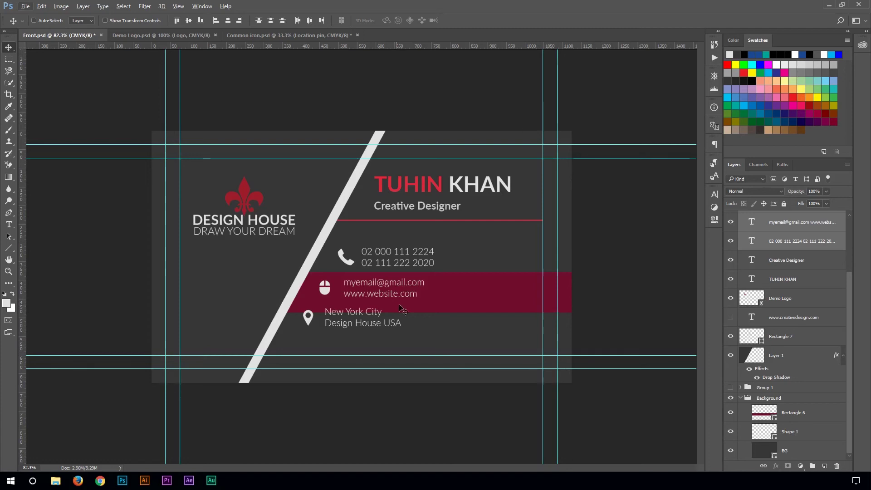
# Step: Lower the crimson band so it sits behind the New York City address lines
pyautogui.click(798, 419)
pyautogui.moveTo(495, 290)
pyautogui.mouseDown()
pyautogui.moveTo(496, 263)
pyautogui.moveTo(490, 325)
pyautogui.mouseUp()
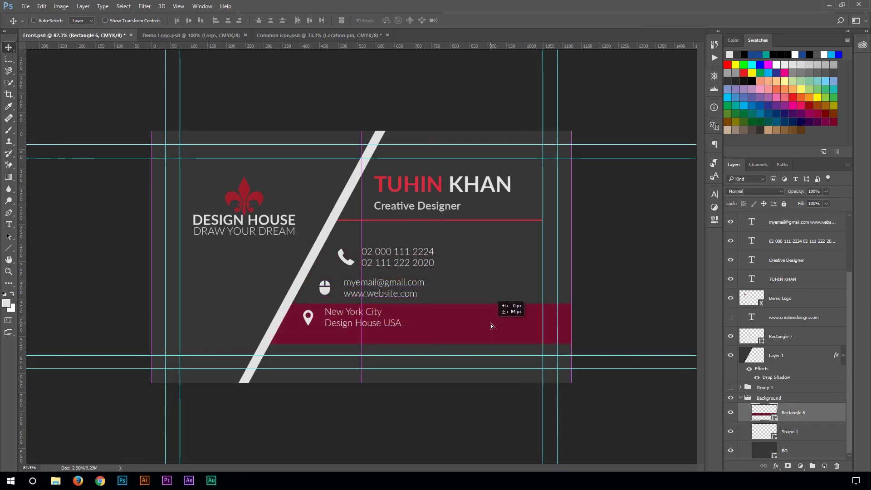
pyautogui.moveTo(490, 324); pyautogui.dragTo(489, 332)
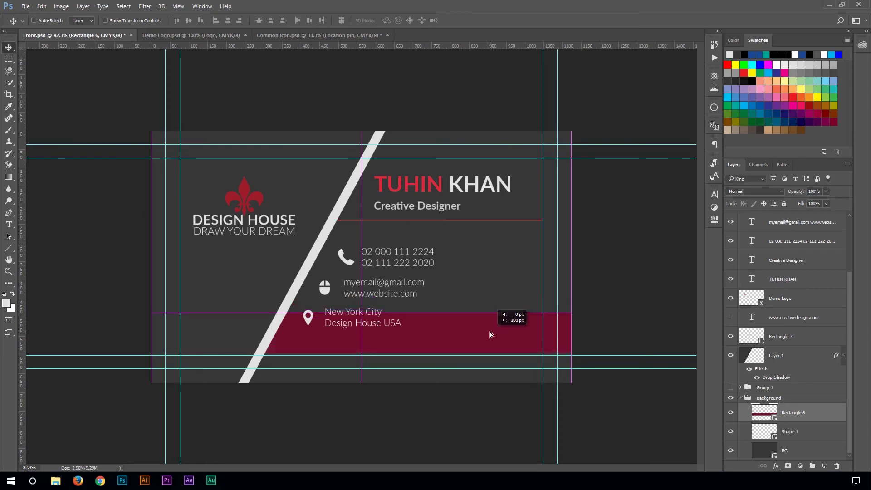
pyautogui.moveTo(490, 334); pyautogui.dragTo(490, 337)
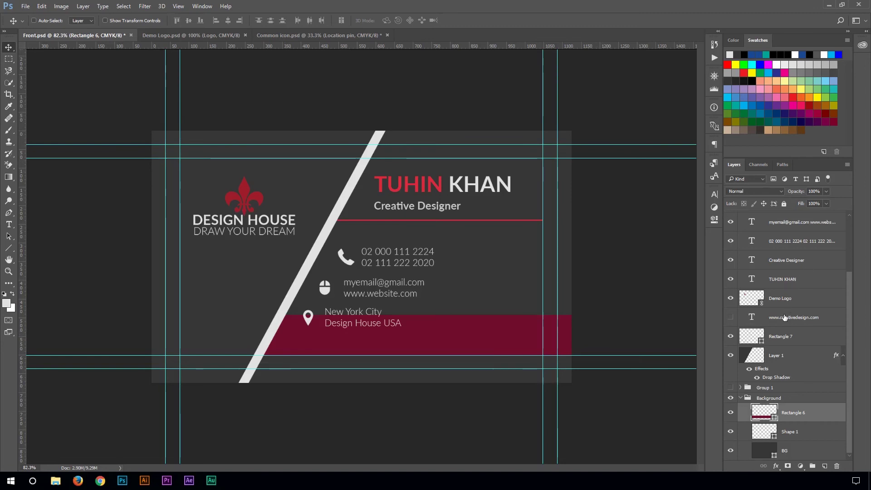
pyautogui.scroll(2, 787, 313)
pyautogui.click(792, 286)
# Step: Move the icon and text contact group down until the address centres in the crimson band
pyautogui.scroll(2, 802, 276)
pyautogui.keyDown('shift'); pyautogui.click(789, 227); pyautogui.keyUp('shift')
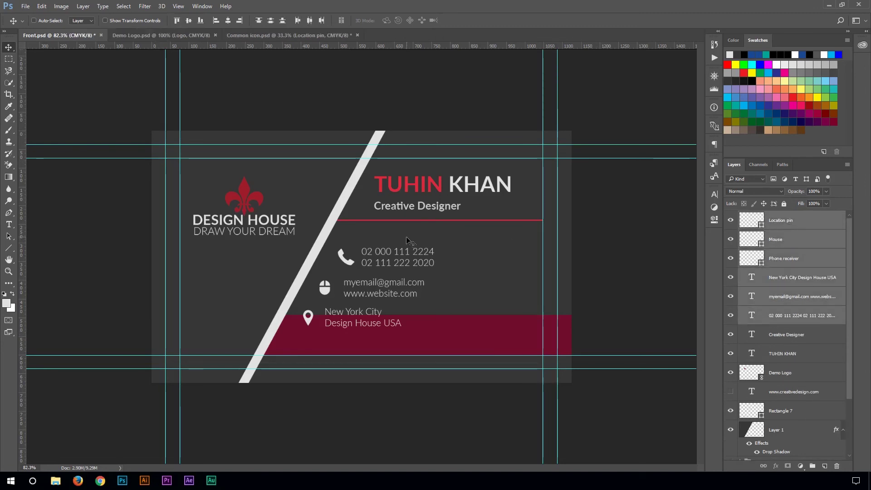
pyautogui.moveTo(409, 250); pyautogui.dragTo(408, 268)
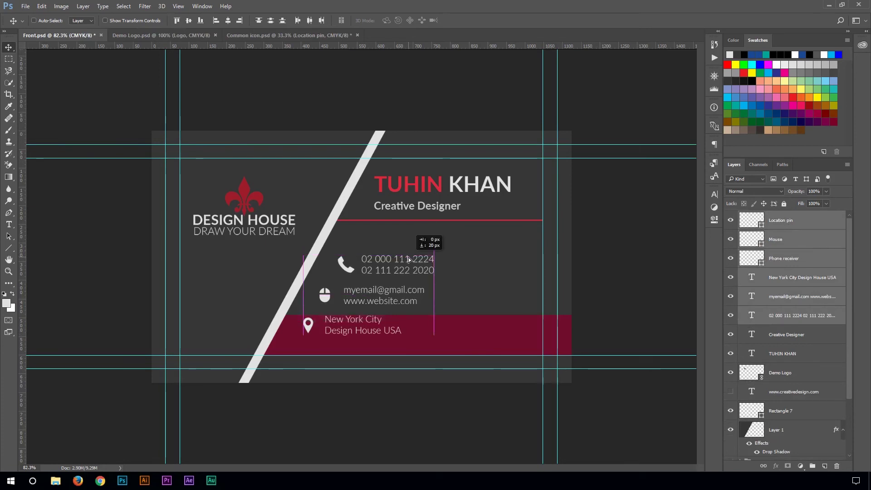
pyautogui.moveTo(408, 270); pyautogui.dragTo(409, 263)
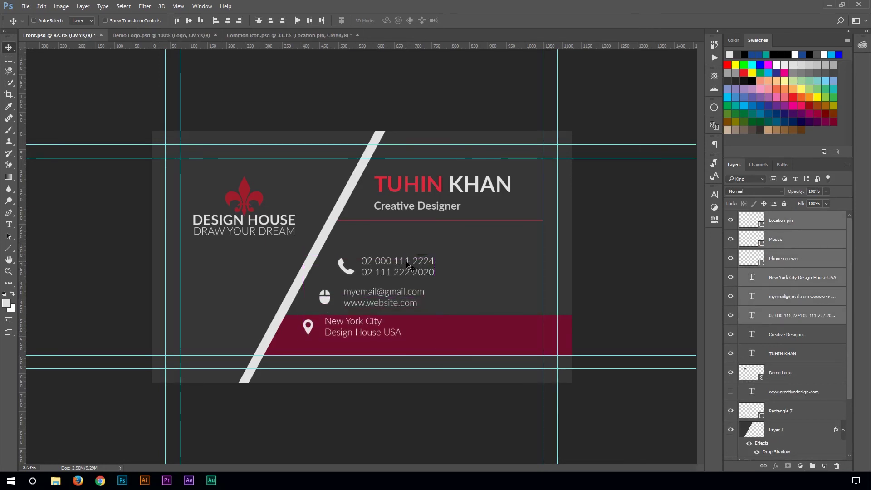
pyautogui.moveTo(407, 262); pyautogui.dragTo(408, 265)
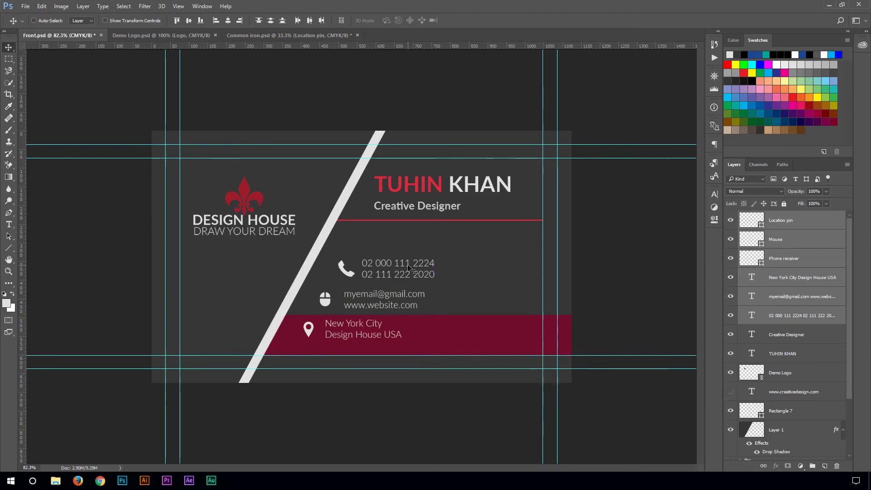
pyautogui.press('Down')
pyautogui.press('Down')
pyautogui.press('Down')
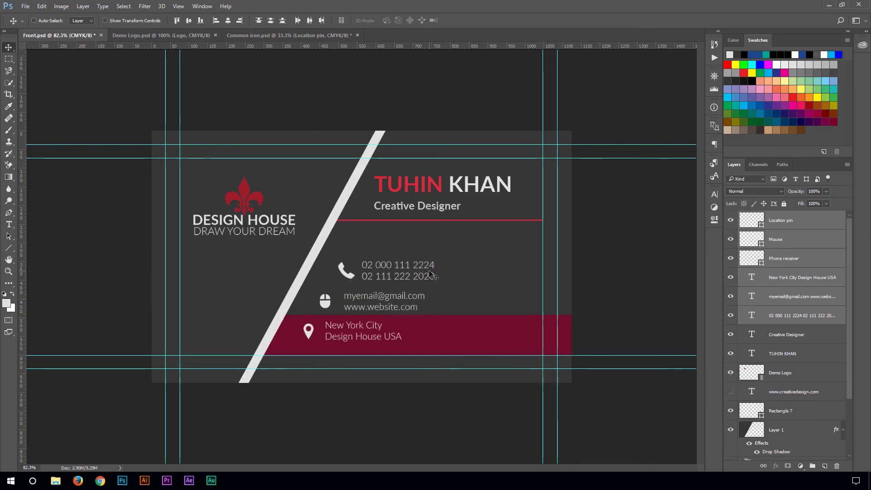
pyautogui.press('Down')
pyautogui.press('Down')
pyautogui.press('Down')
pyautogui.press('Up')
pyautogui.press('Up')
pyautogui.press('Up')
pyautogui.press('Up')
pyautogui.press('Up')
pyautogui.press('Down')
pyautogui.press('Down')
pyautogui.press('Down')
pyautogui.press('Down')
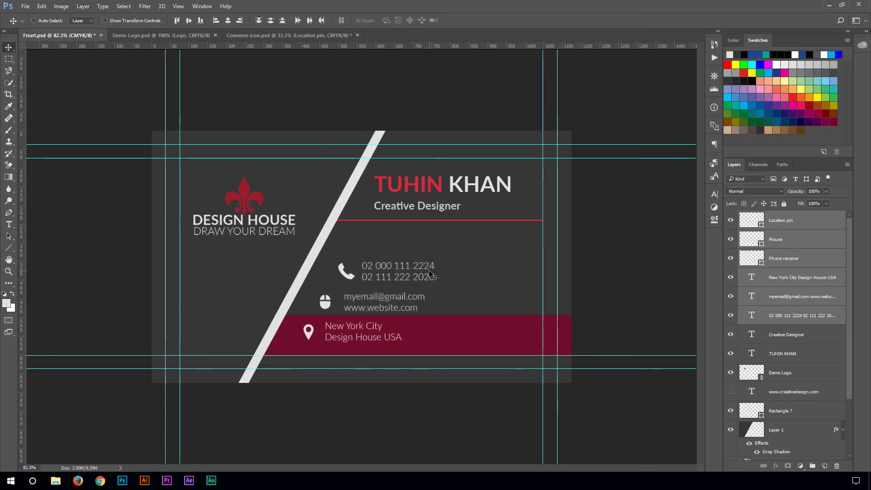
pyautogui.hotkey('ctrl', '+')
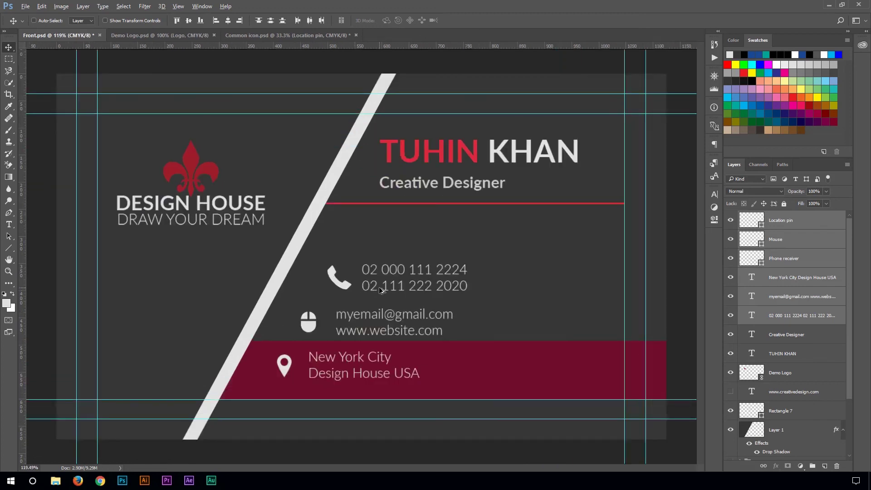
# Step: Save Front.psd and zoom in and out to review the finished card
pyautogui.hotkey('ctrl', '-')
pyautogui.hotkey('ctrl', '-')
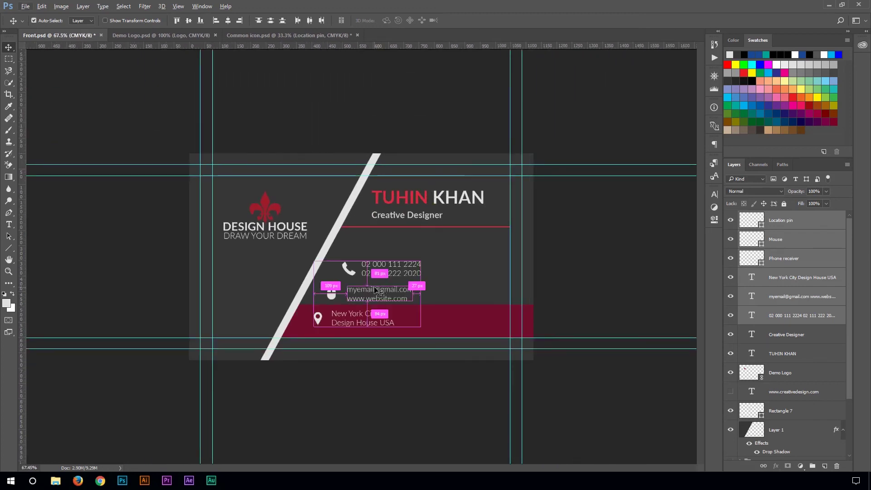
pyautogui.hotkey('ctrl', 's')
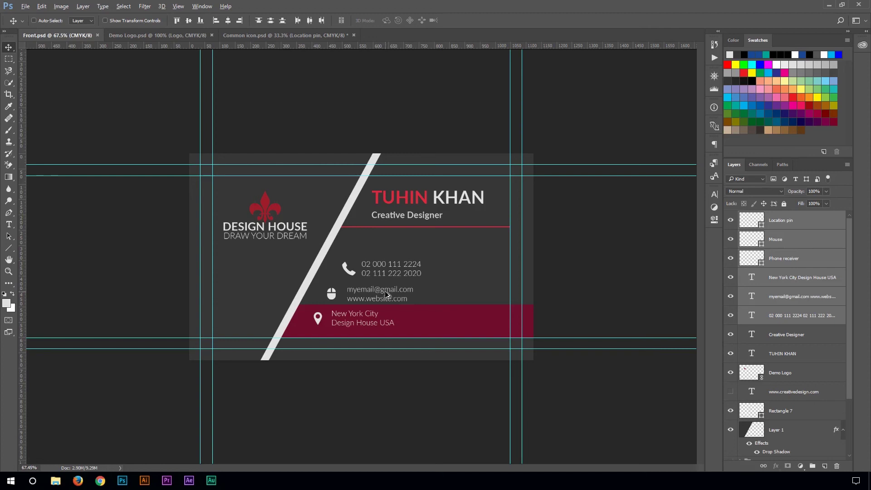
pyautogui.scroll(3, 386, 294)
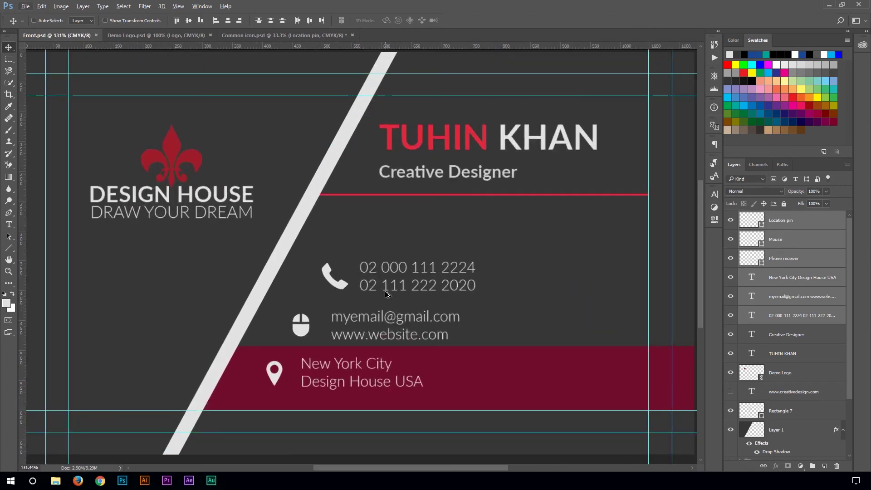
pyautogui.scroll(-2, 386, 294)
pyautogui.scroll(-1, 386, 294)
pyautogui.scroll(-1, 386, 294)
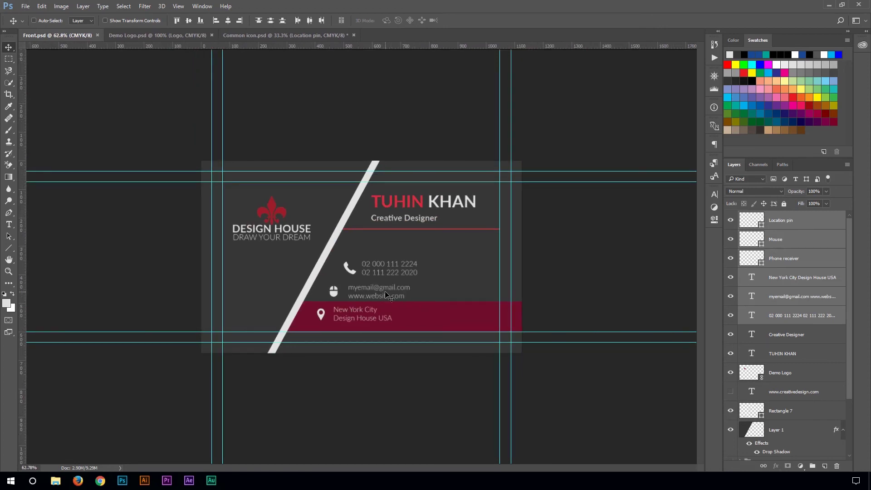
pyautogui.press('ctrl')
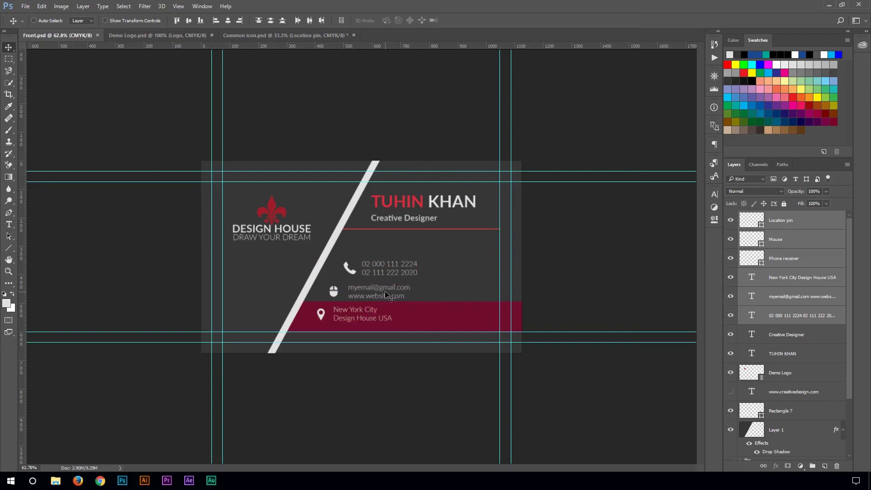